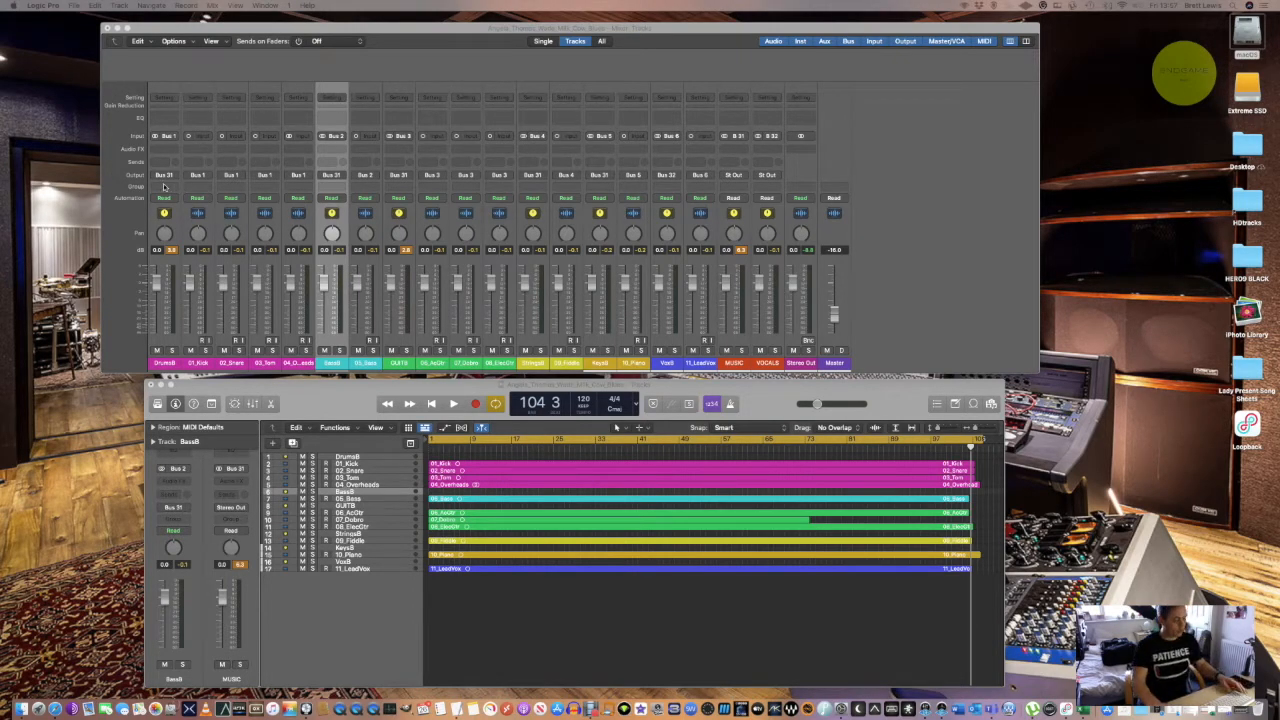
# Step: Insert a stereo Gain plug-in on every bus channel together with the MUSIC, VOCALS and Stereo Out channels, and close its window
pyautogui.click(167, 363)
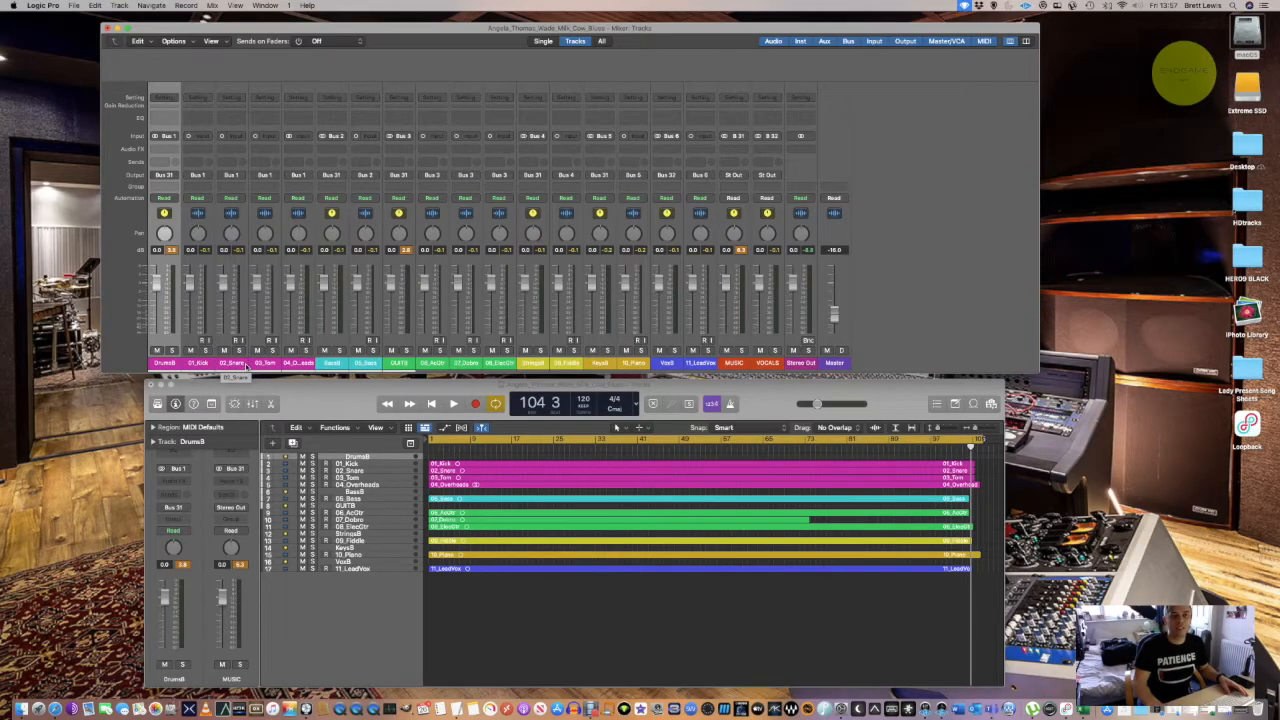
pyautogui.click(337, 364)
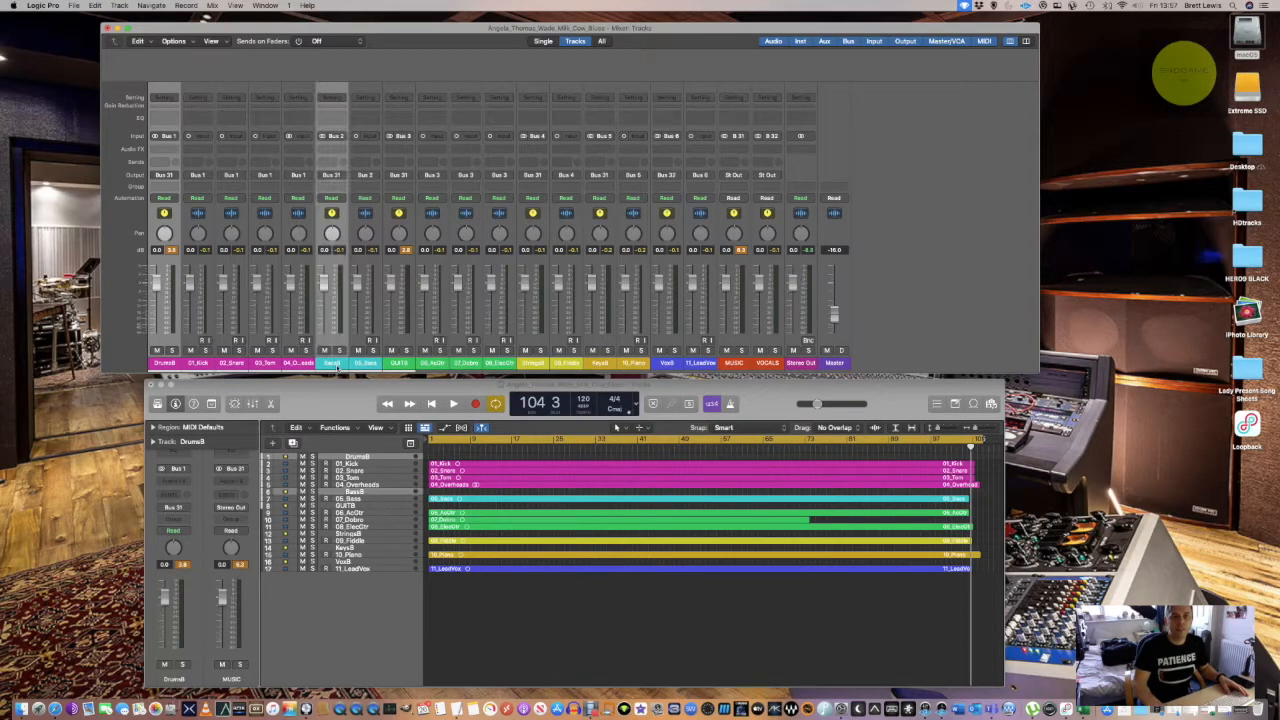
pyautogui.keyDown('super'); pyautogui.click(400, 364); pyautogui.keyUp('super')
pyautogui.keyDown('super'); pyautogui.click(534, 364); pyautogui.keyUp('super')
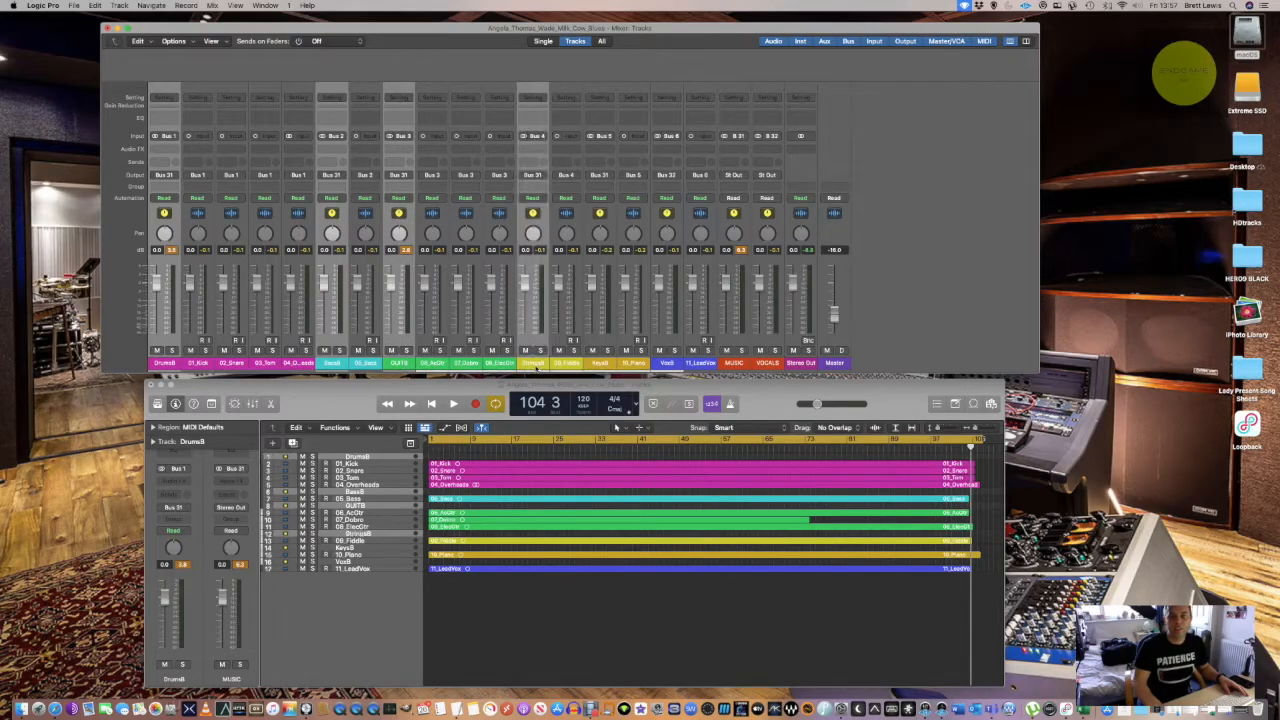
pyautogui.keyDown('super'); pyautogui.click(608, 364); pyautogui.keyUp('super')
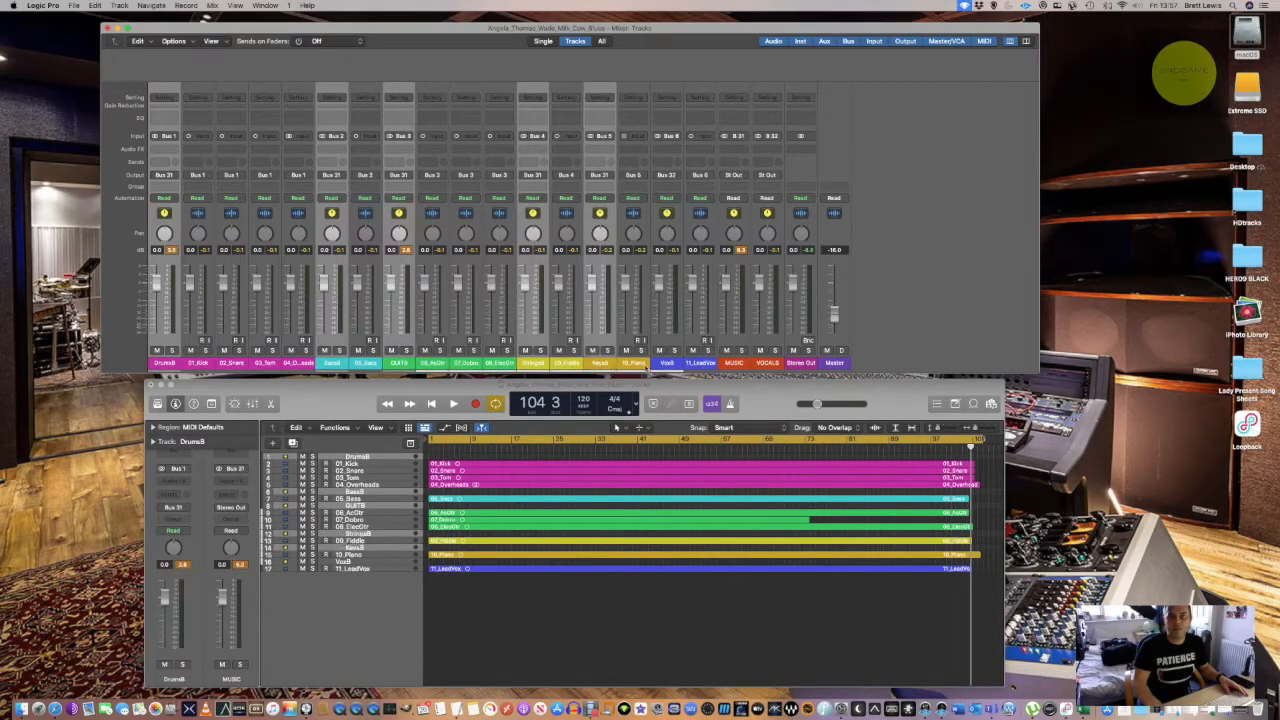
pyautogui.keyDown('super'); pyautogui.click(676, 364); pyautogui.keyUp('super')
pyautogui.keyDown('super'); pyautogui.click(735, 364); pyautogui.keyUp('super')
pyautogui.keyDown('super'); pyautogui.click(768, 364); pyautogui.keyUp('super')
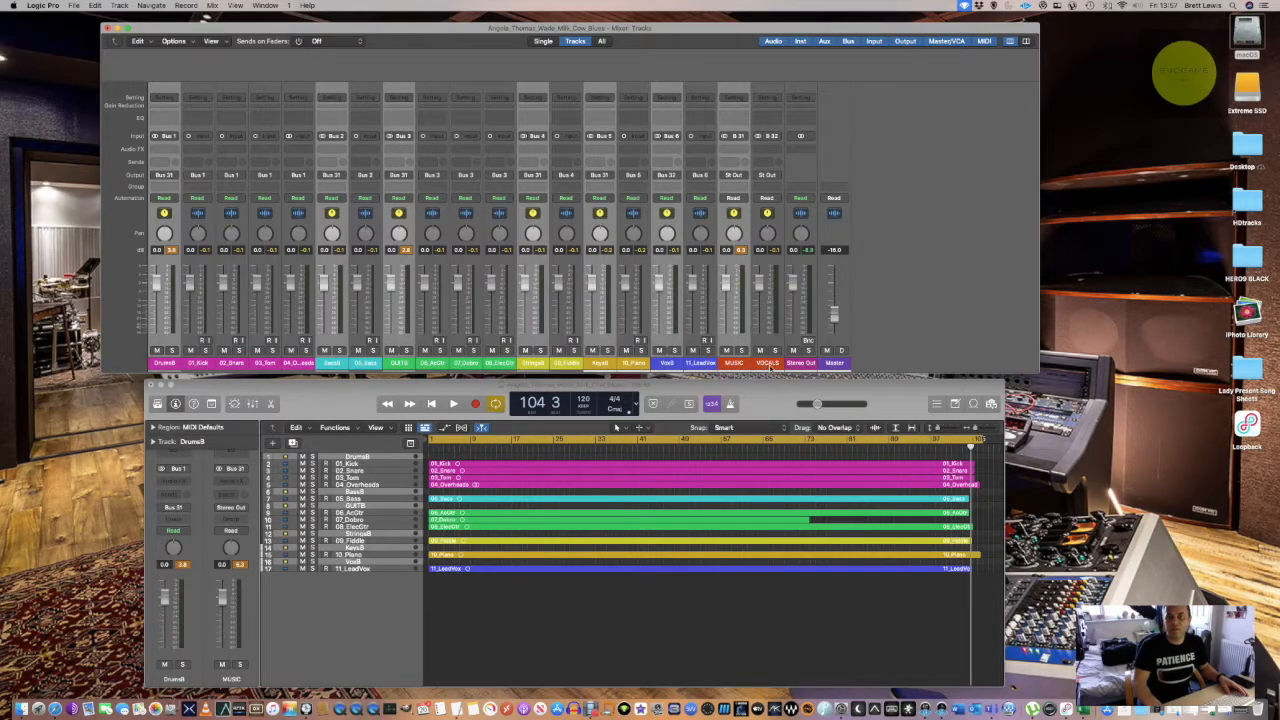
pyautogui.keyDown('super'); pyautogui.click(800, 364); pyautogui.keyUp('super')
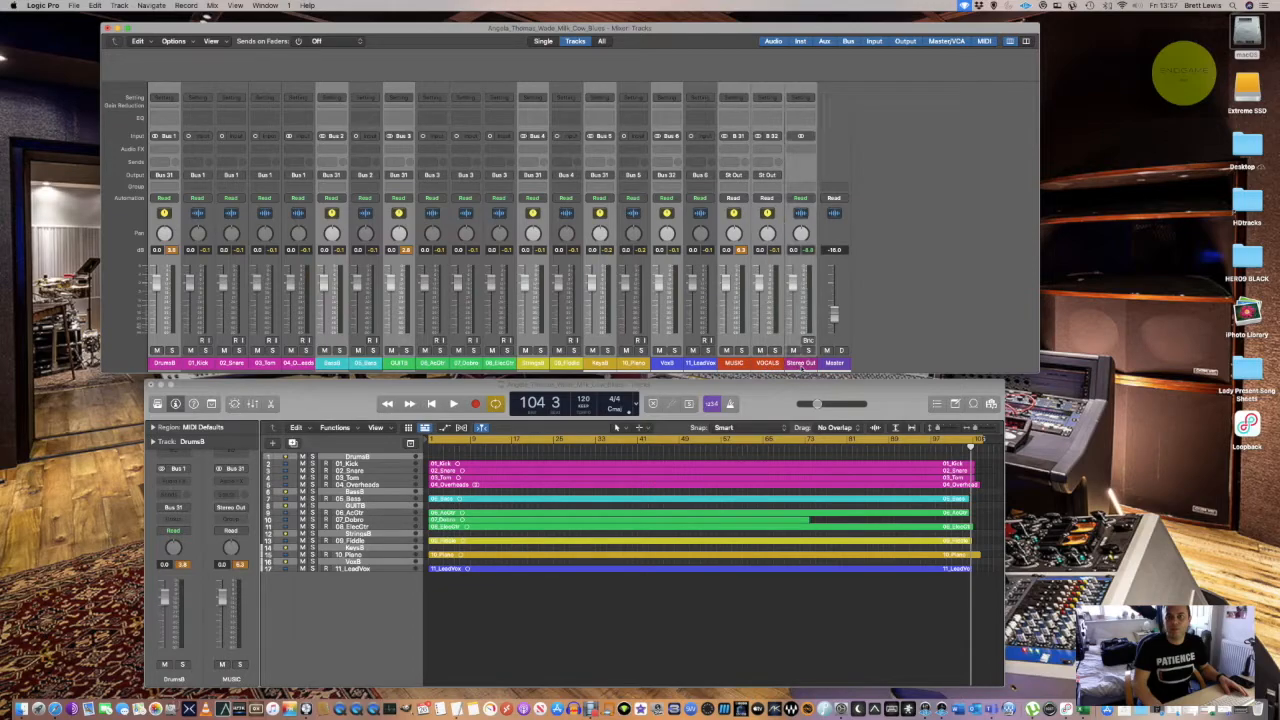
pyautogui.click(168, 148)
pyautogui.moveTo(180, 182)
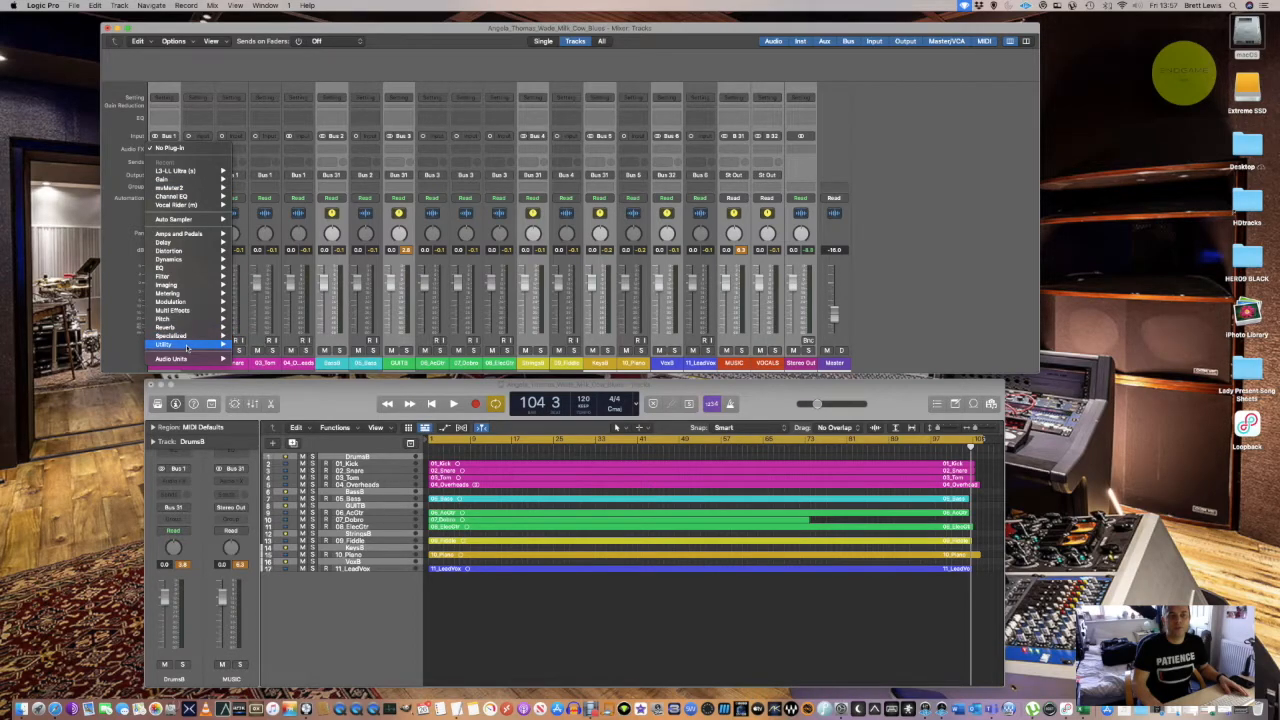
pyautogui.moveTo(187, 346)
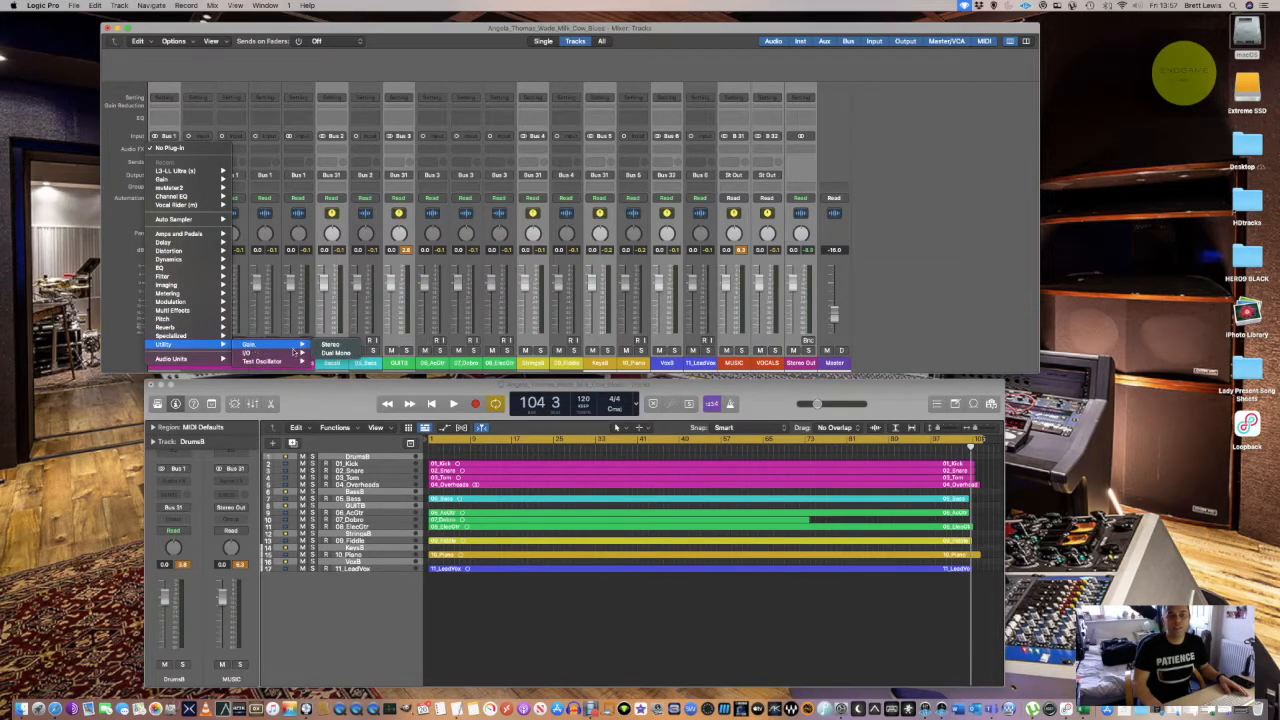
pyautogui.click(321, 346)
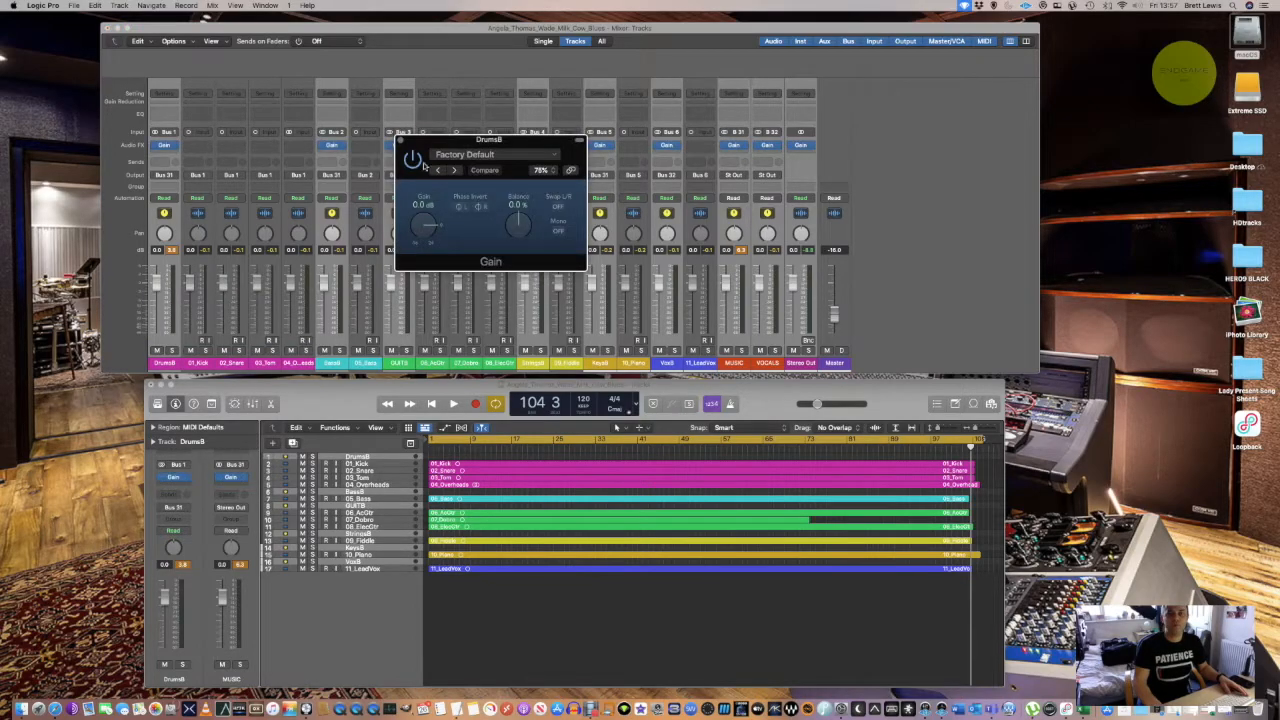
pyautogui.click(402, 140)
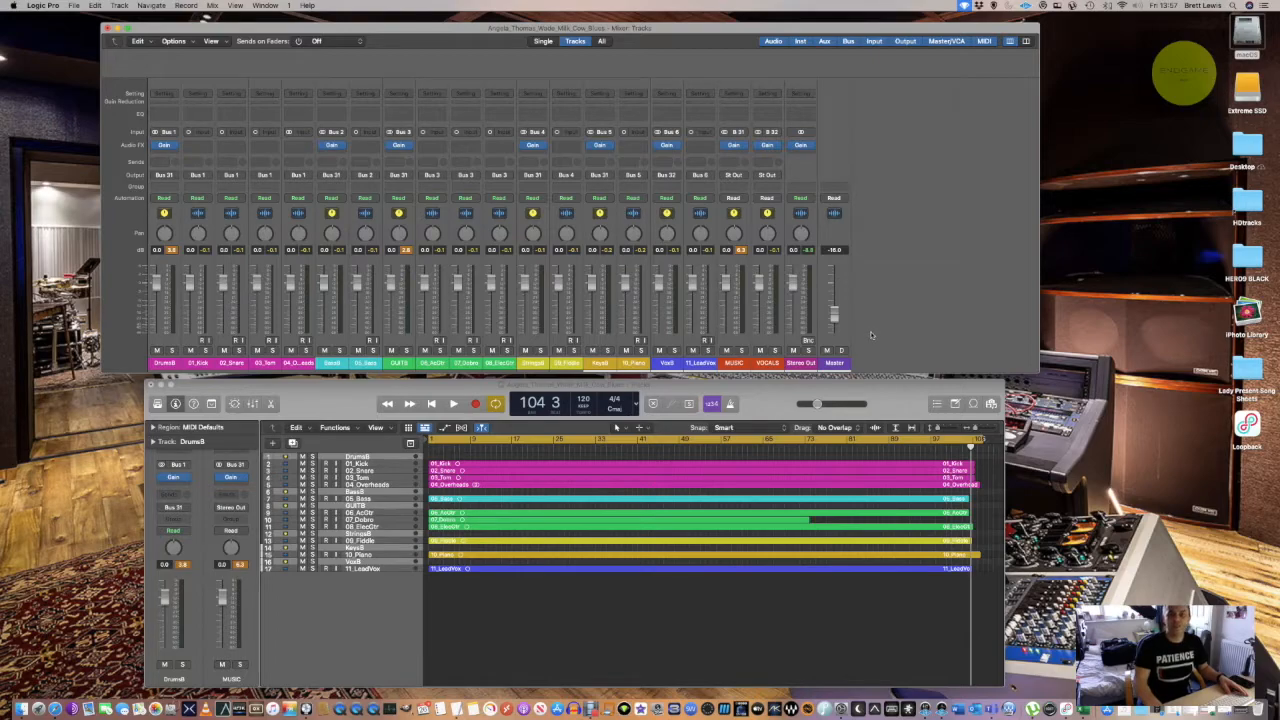
# Step: Insert a Gain plug-in on all eleven audio tracks, from 01_Kick to 11_LeadVox, close its window and clear the channel selection
pyautogui.click(200, 366)
pyautogui.keyDown('shift'); pyautogui.click(240, 366); pyautogui.keyUp('shift')
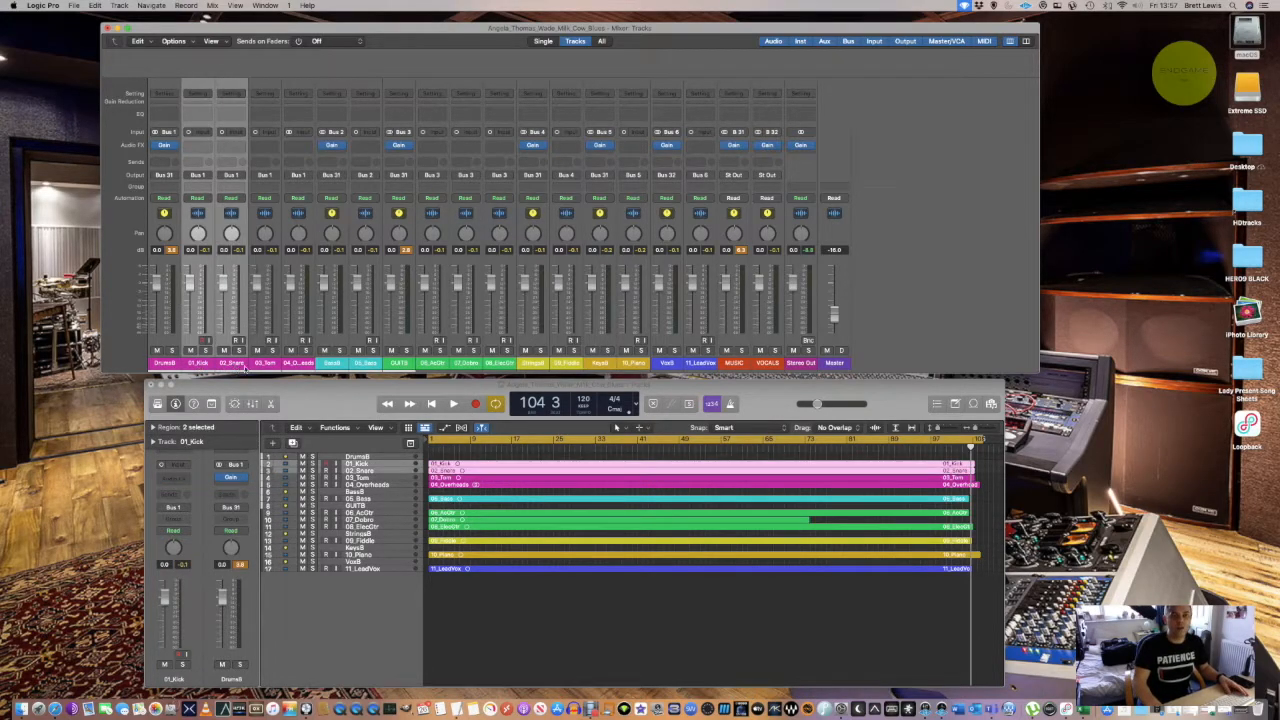
pyautogui.keyDown('shift'); pyautogui.click(265, 366); pyautogui.keyUp('shift')
pyautogui.keyDown('shift'); pyautogui.click(302, 366); pyautogui.keyUp('shift')
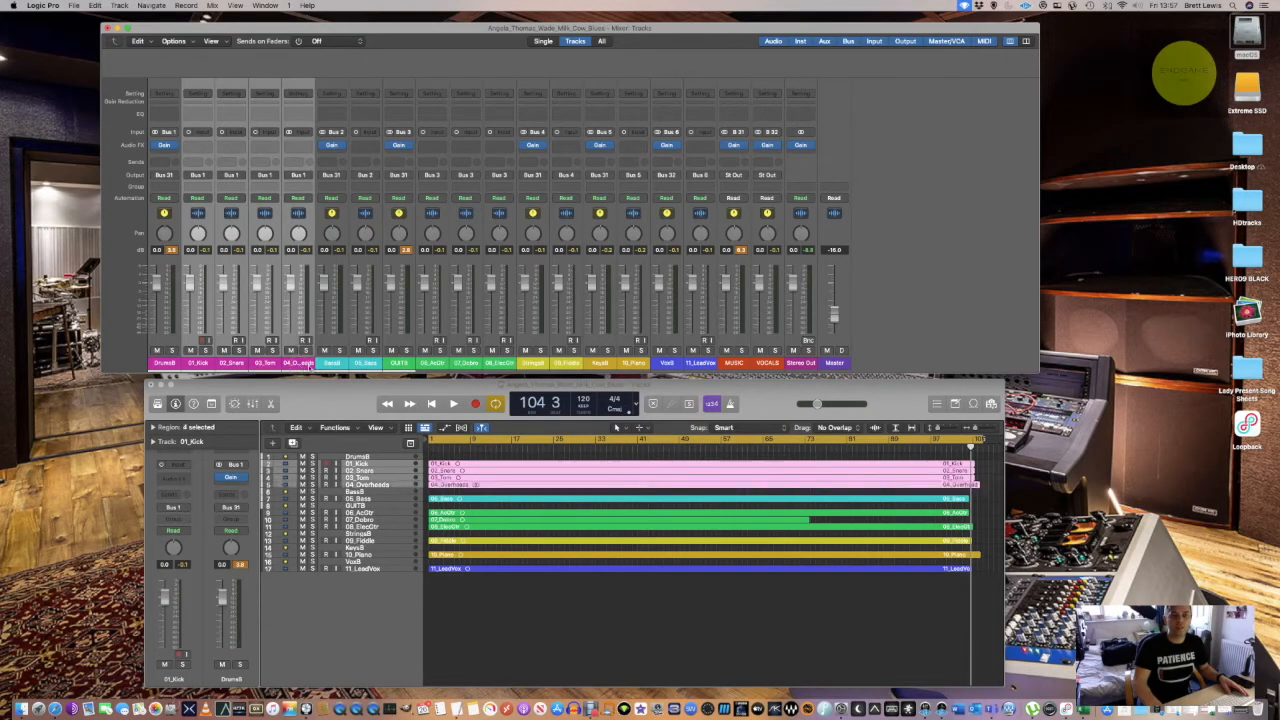
pyautogui.keyDown('shift'); pyautogui.click(366, 365); pyautogui.keyUp('shift')
pyautogui.keyDown('shift'); pyautogui.click(433, 366); pyautogui.keyUp('shift')
pyautogui.keyDown('shift'); pyautogui.click(466, 366); pyautogui.keyUp('shift')
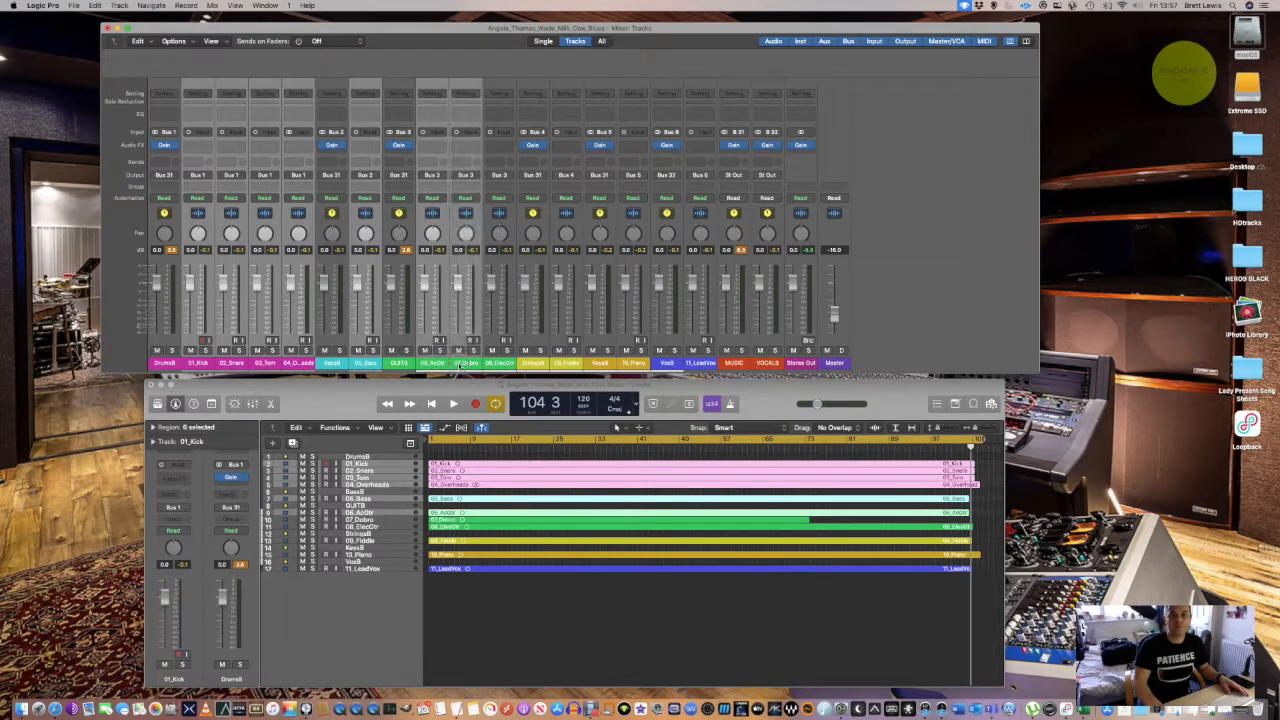
pyautogui.keyDown('shift'); pyautogui.click(500, 366); pyautogui.keyUp('shift')
pyautogui.keyDown('shift'); pyautogui.click(569, 365); pyautogui.keyUp('shift')
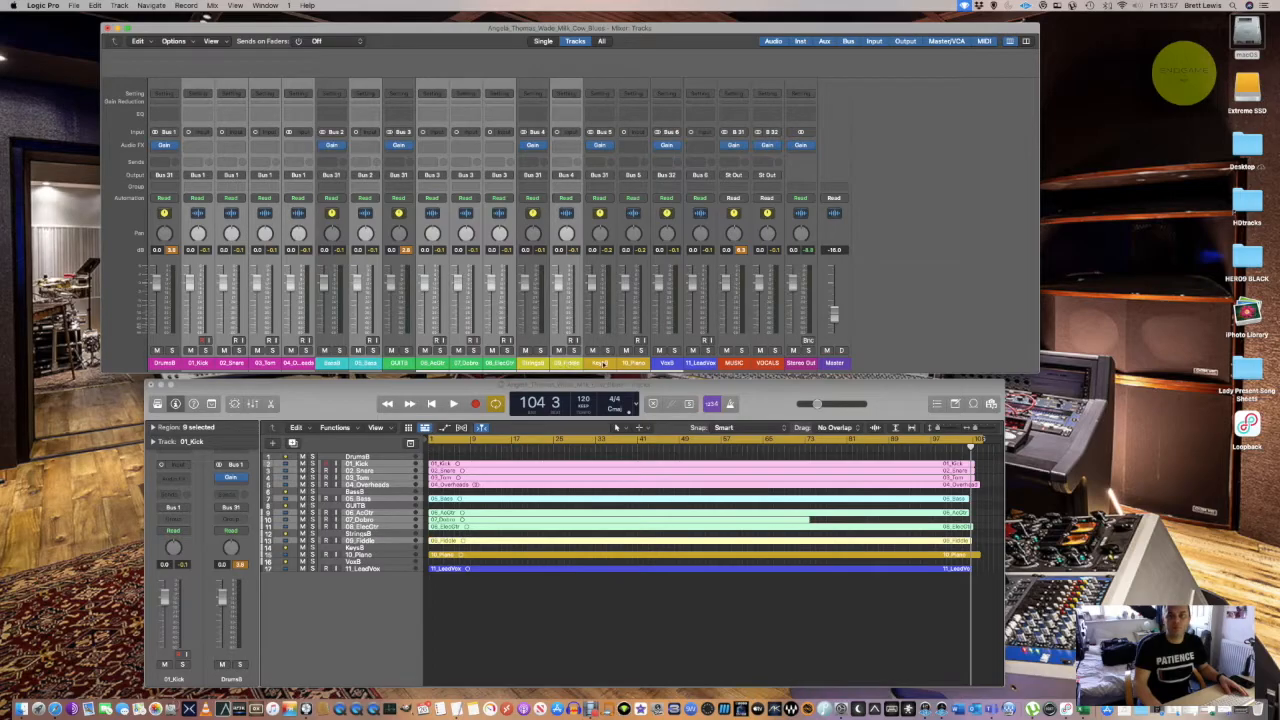
pyautogui.keyDown('shift'); pyautogui.click(633, 365); pyautogui.keyUp('shift')
pyautogui.keyDown('shift'); pyautogui.click(700, 365); pyautogui.keyUp('shift')
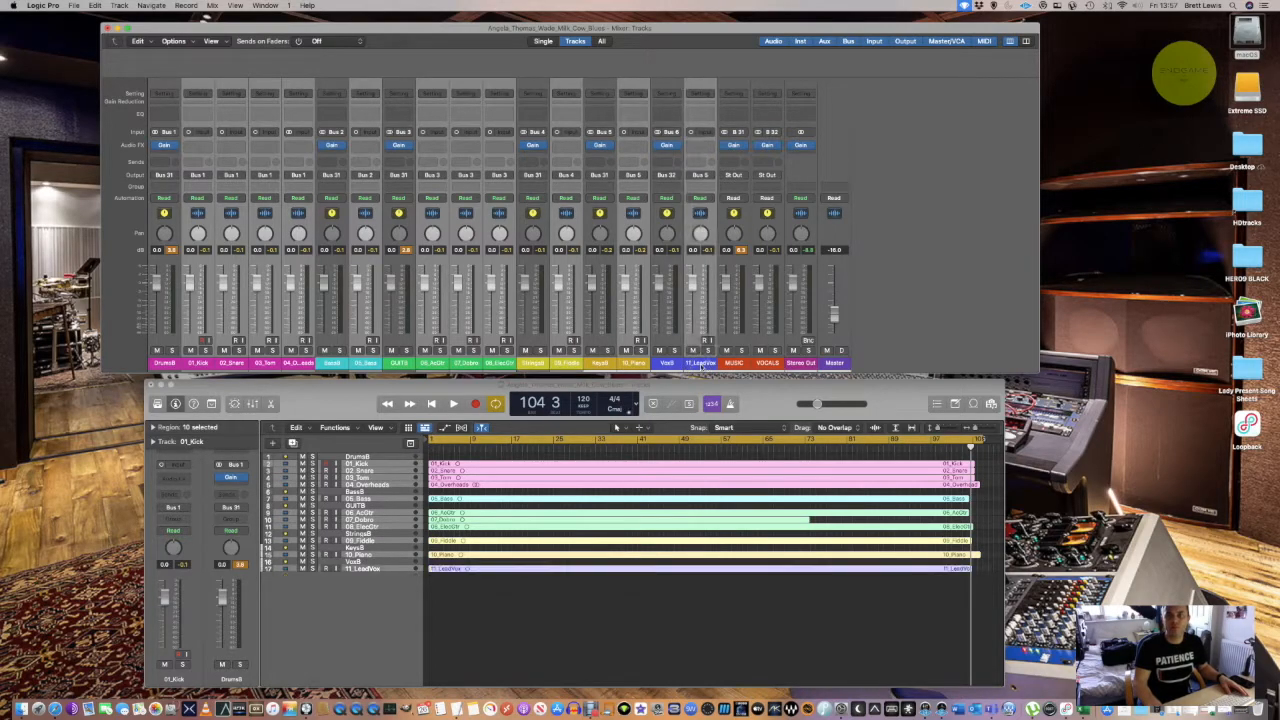
pyautogui.click(200, 145)
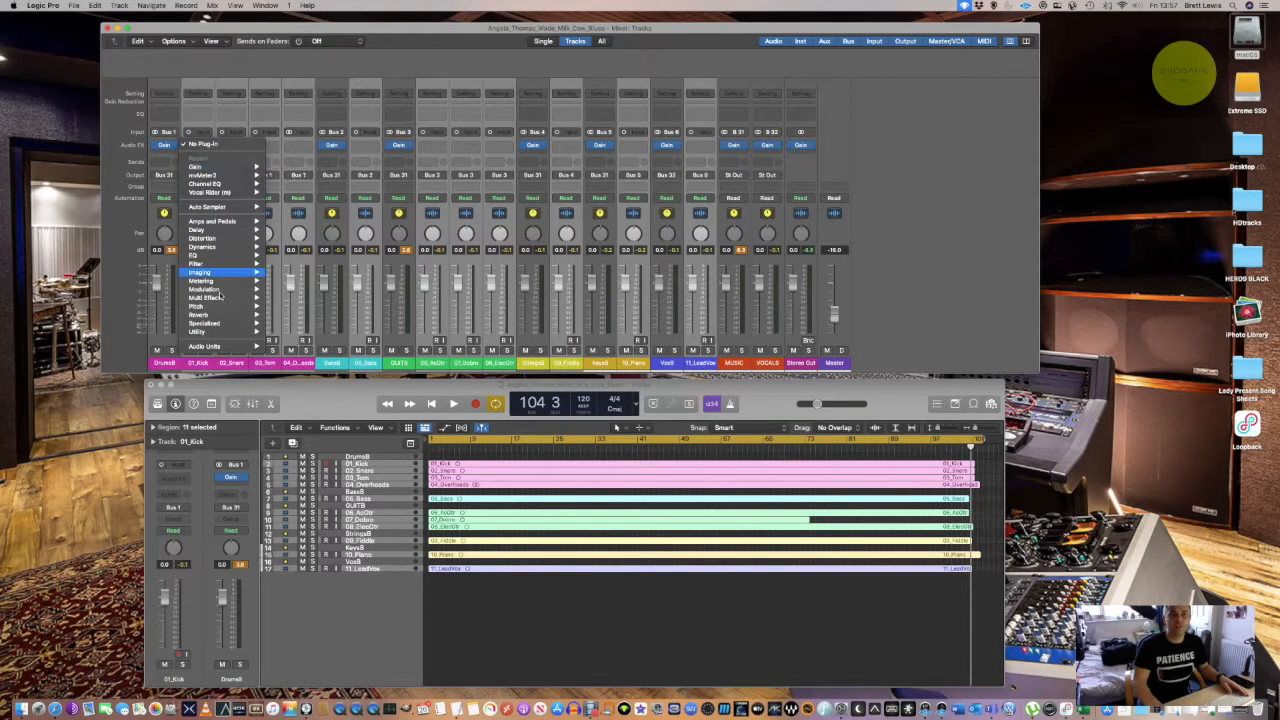
pyautogui.moveTo(221, 166)
pyautogui.click(284, 167)
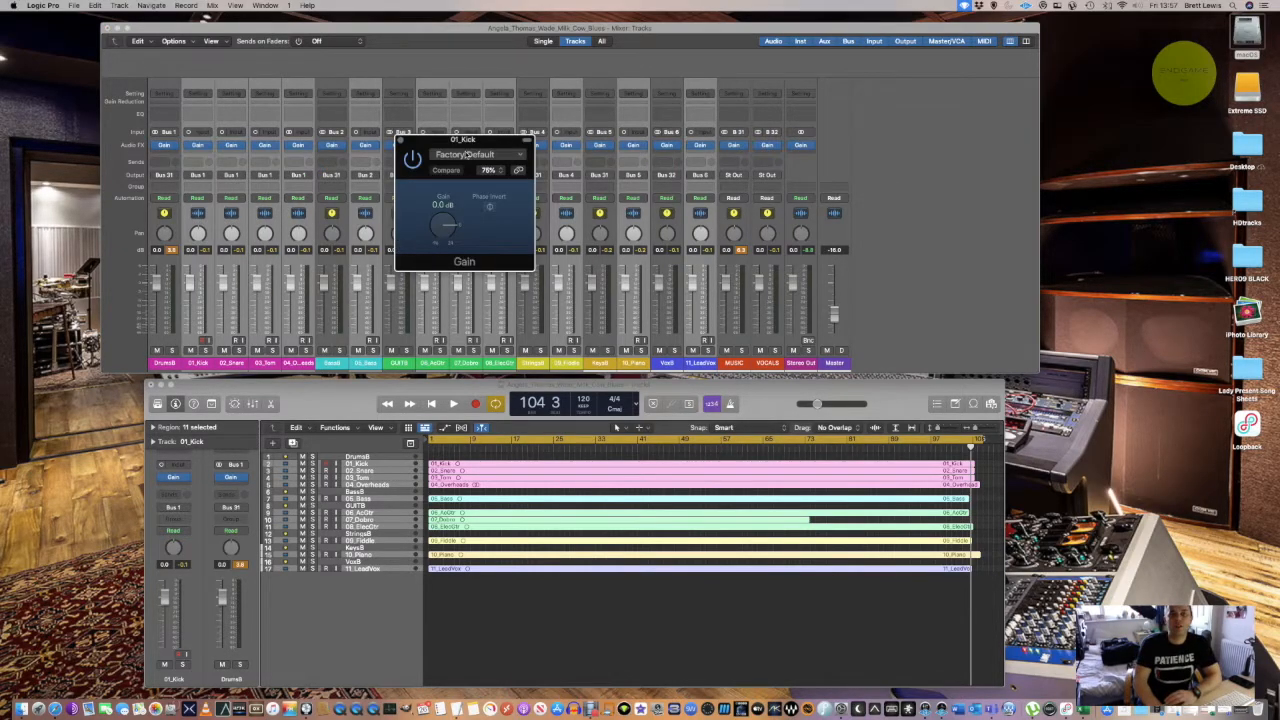
pyautogui.click(400, 141)
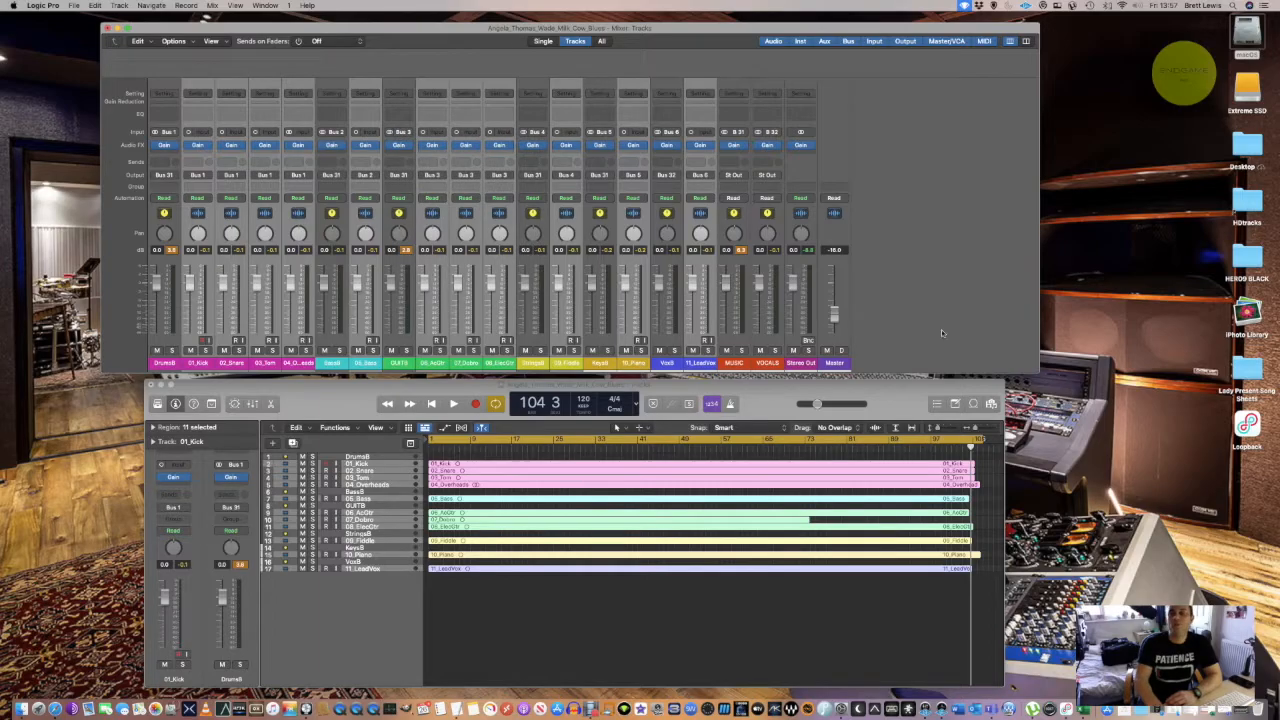
pyautogui.click(908, 321)
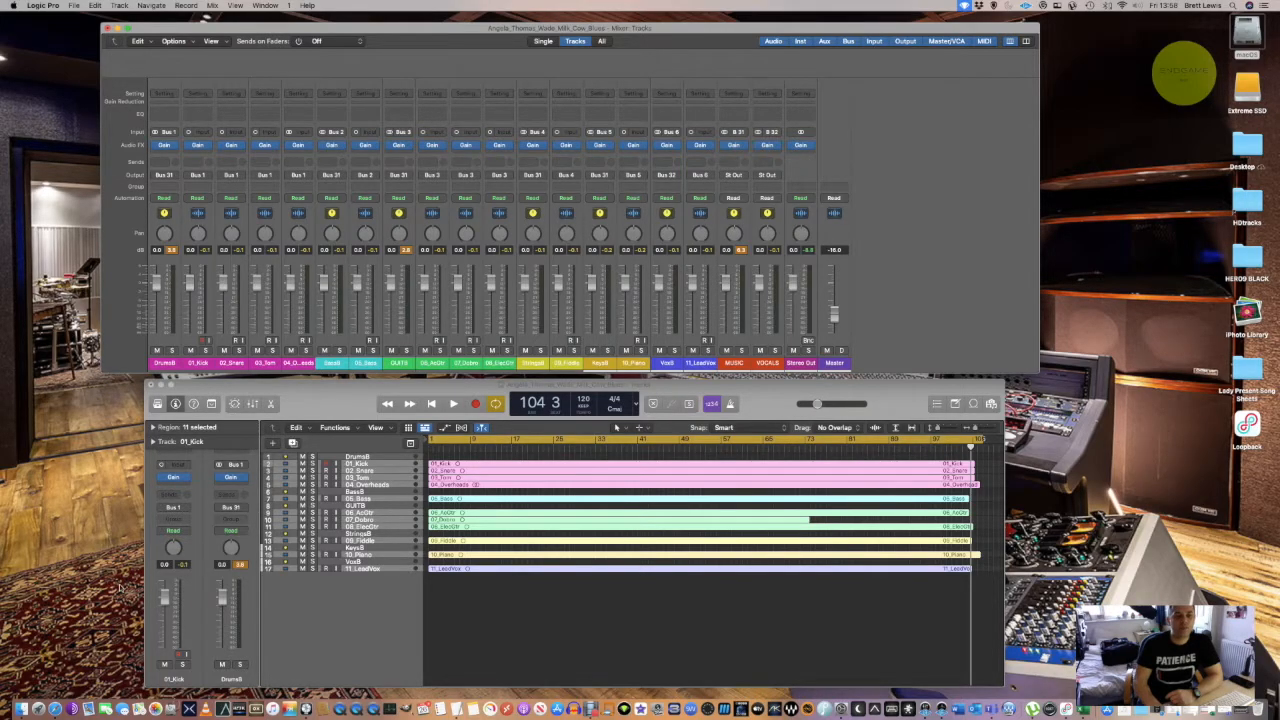
# Step: Switch to Safari, examine the mvMeter2 product page on the TBProAudio website, and minimize the browser
pyautogui.click(56, 708)
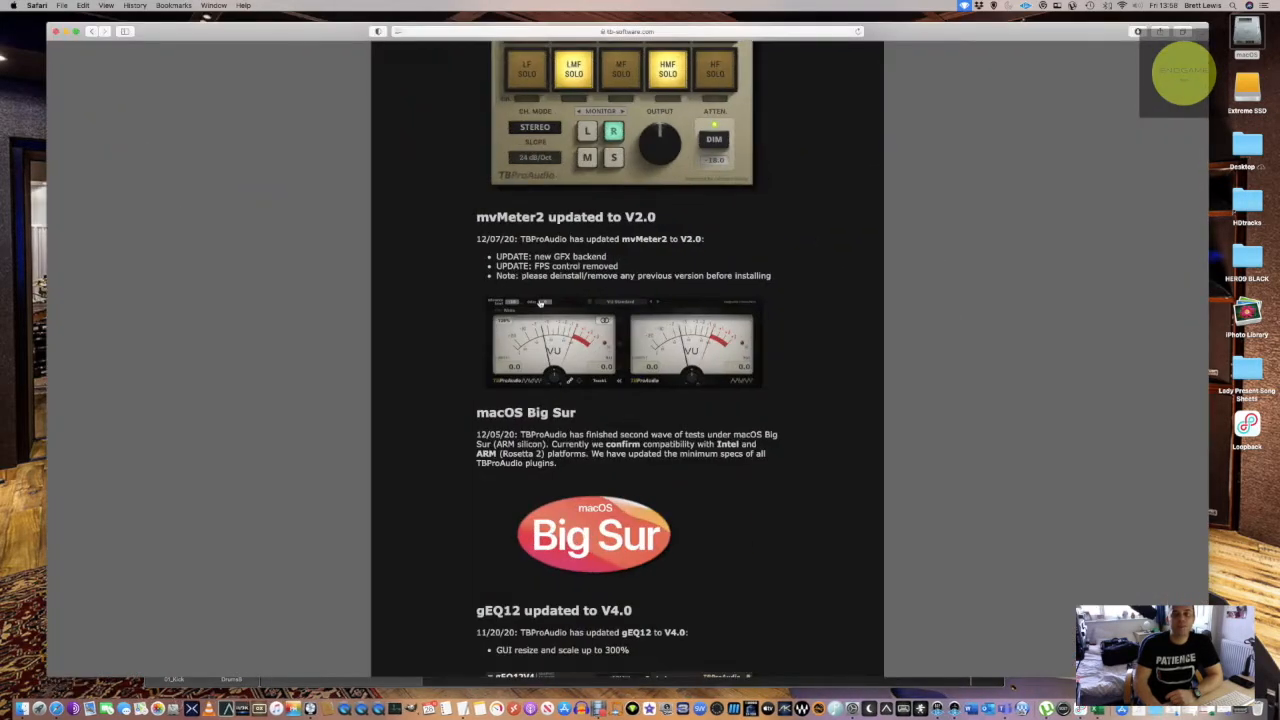
pyautogui.scroll(10, 560, 299)
pyautogui.scroll(-5, 559, 298)
pyautogui.scroll(15, 559, 298)
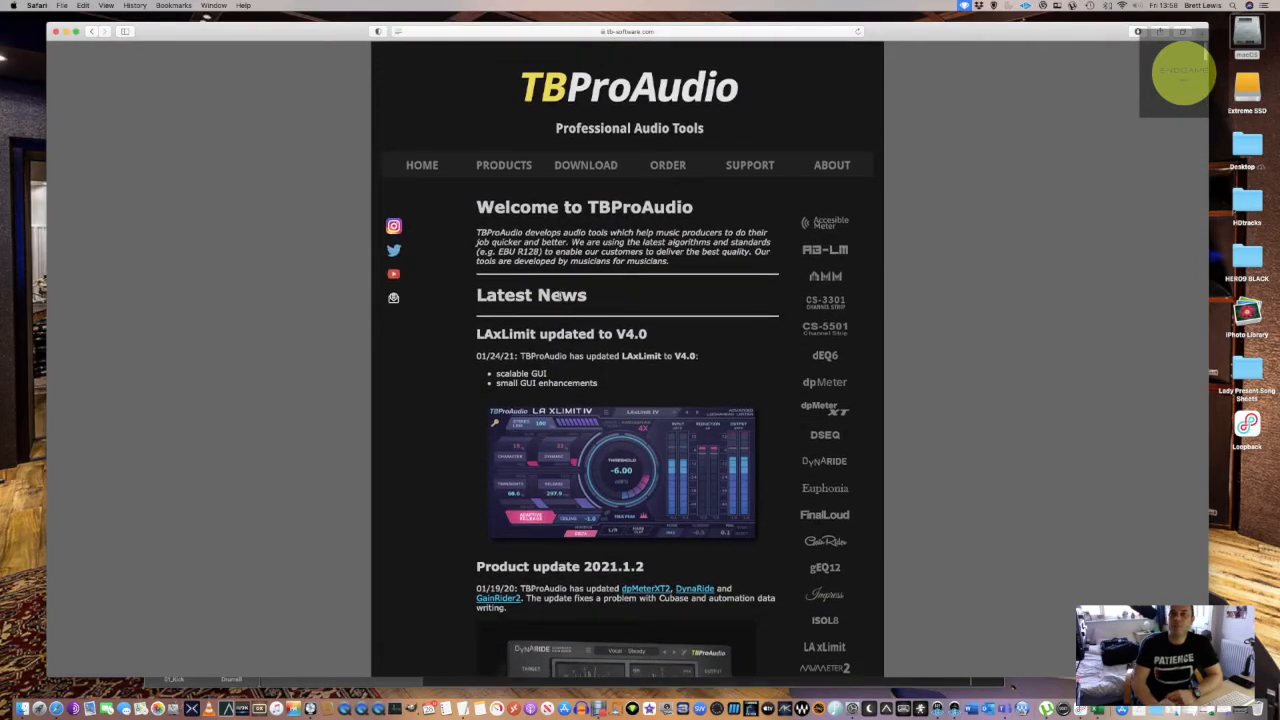
pyautogui.scroll(-15, 559, 298)
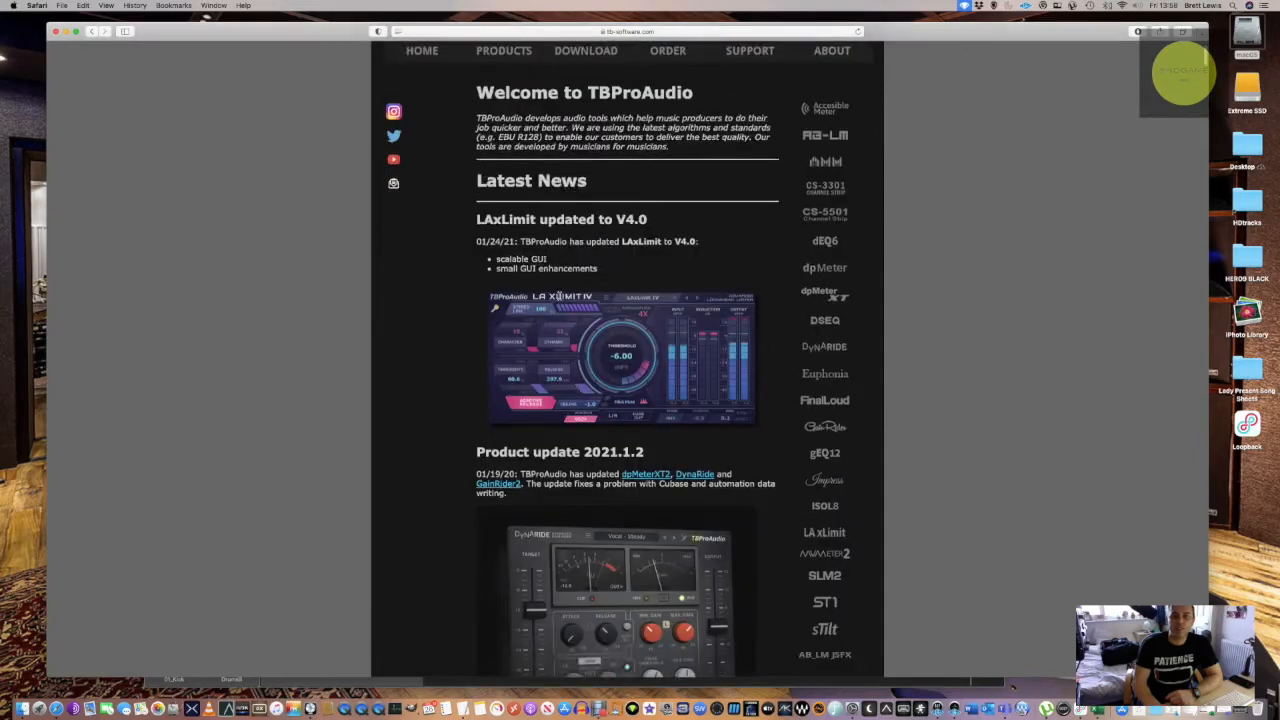
pyautogui.scroll(-15, 559, 298)
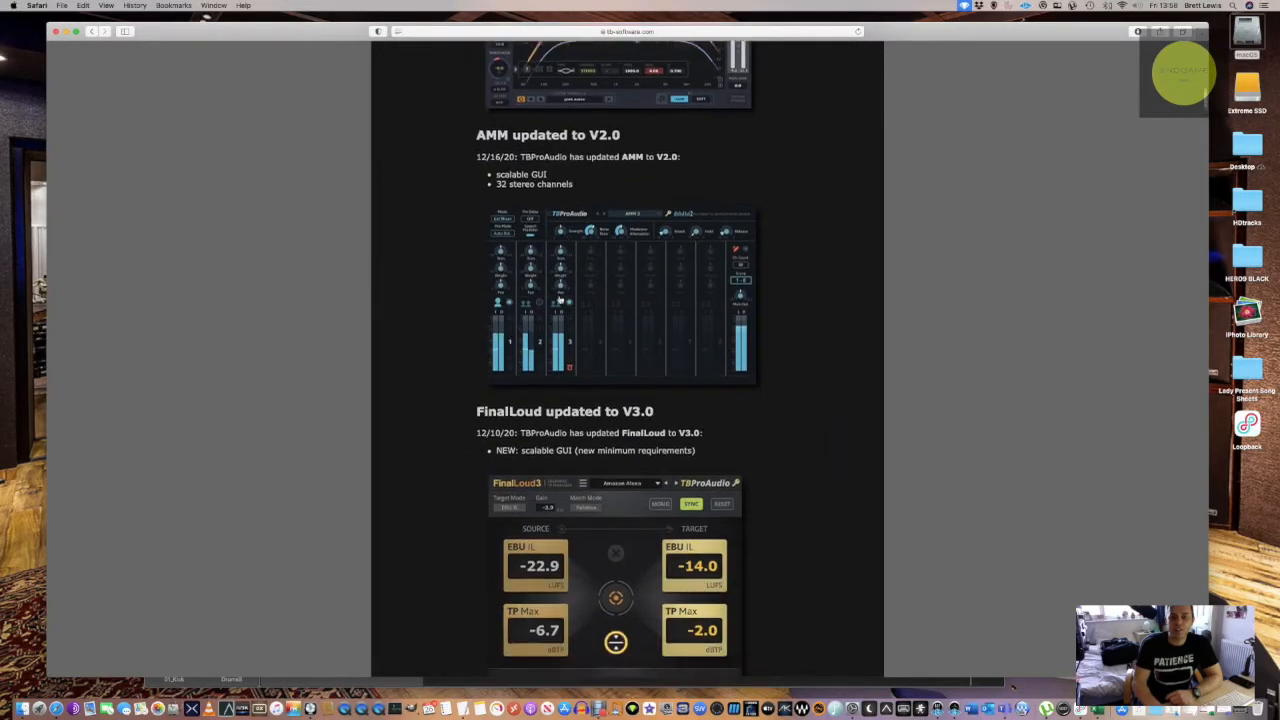
pyautogui.scroll(-5, 559, 298)
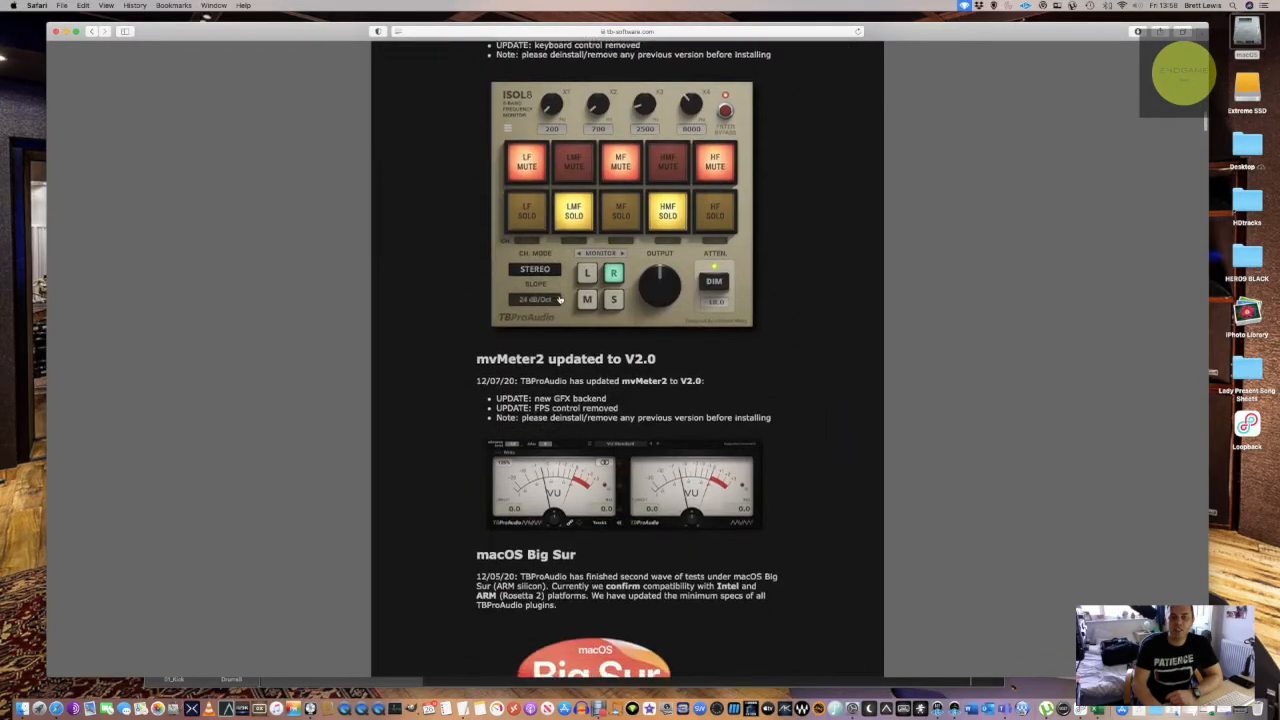
pyautogui.click(605, 352)
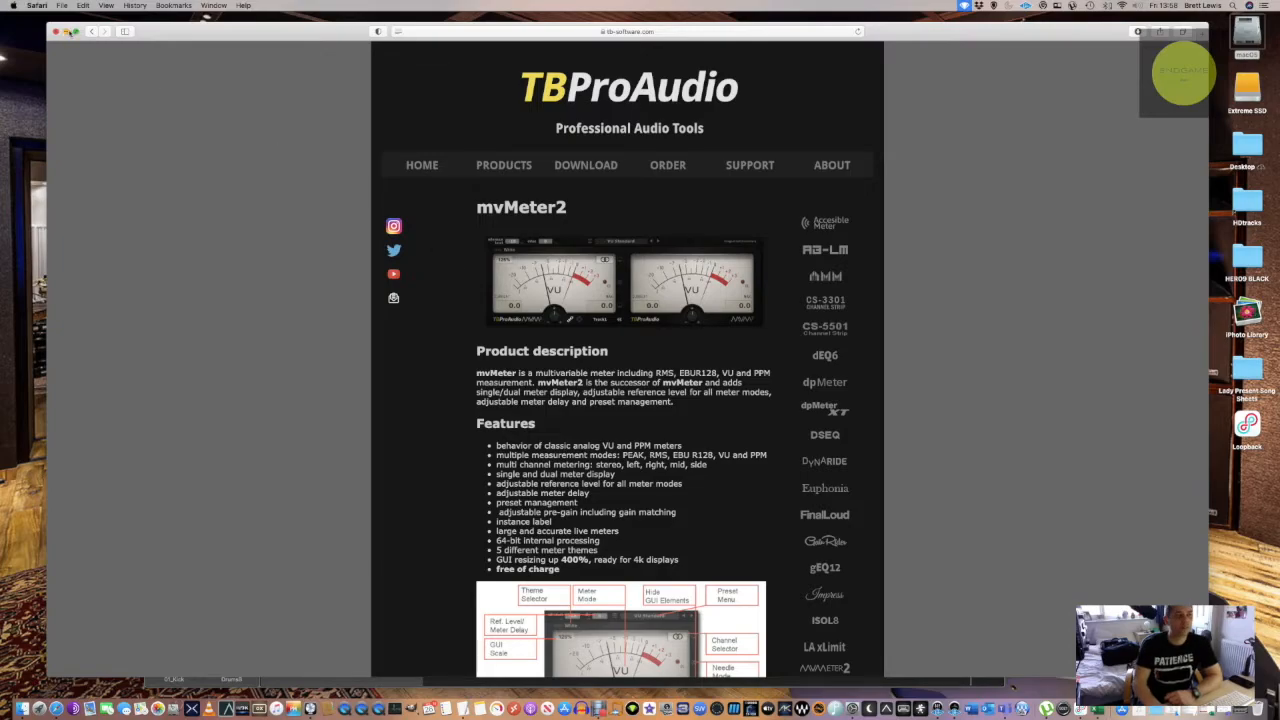
pyautogui.click(66, 31)
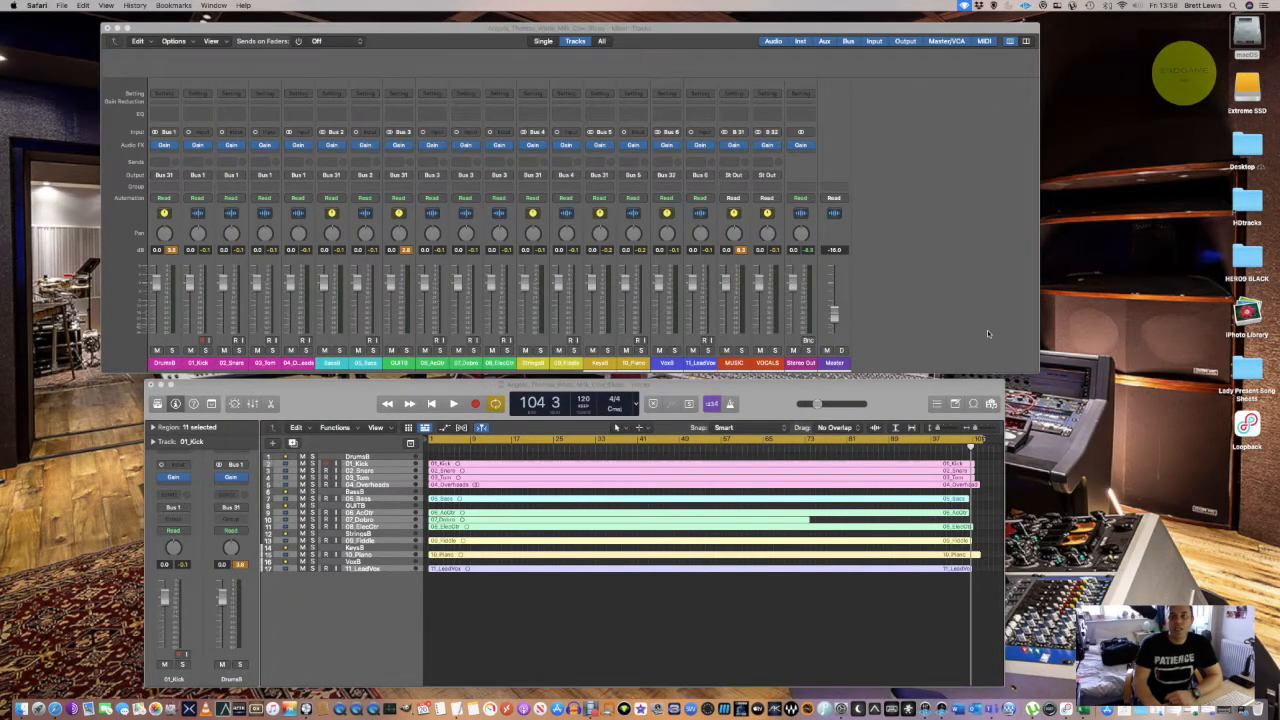
# Step: Insert the stereo TBProAudio mvMeter2 plug-in below Gain on the Stereo Out channel and close its window
pyautogui.click(798, 151)
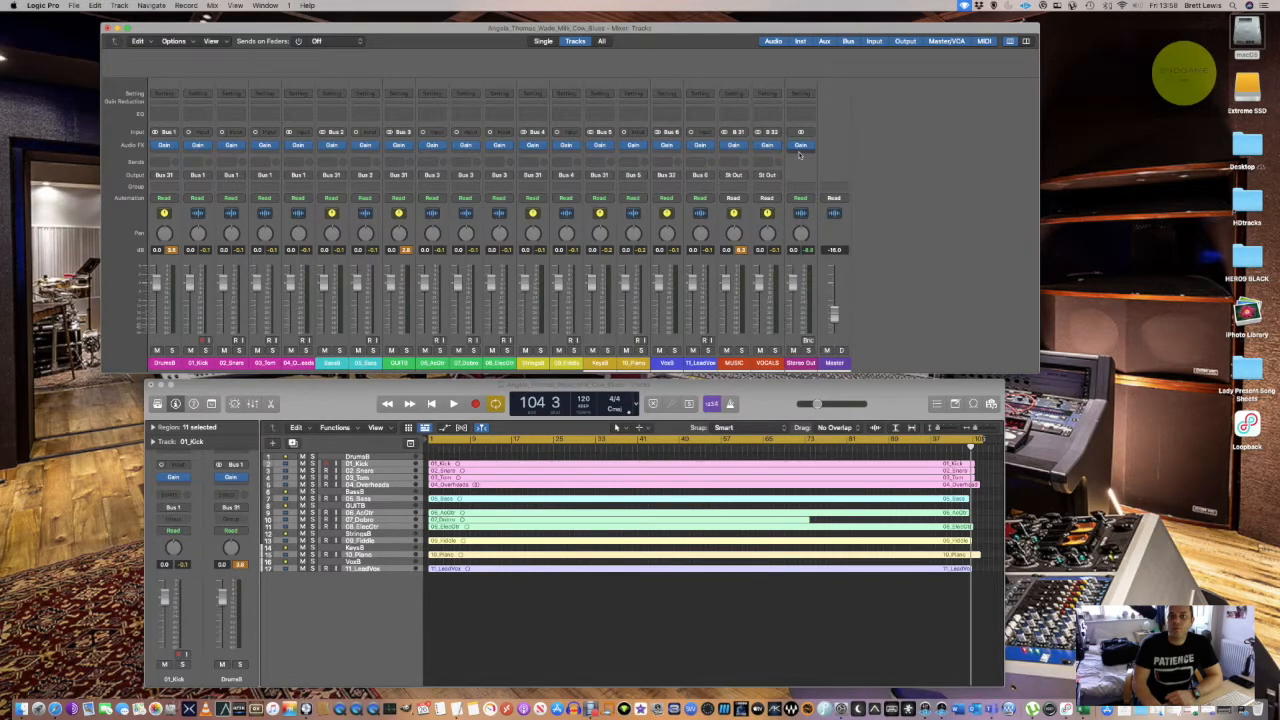
pyautogui.click(800, 146)
pyautogui.moveTo(810, 360)
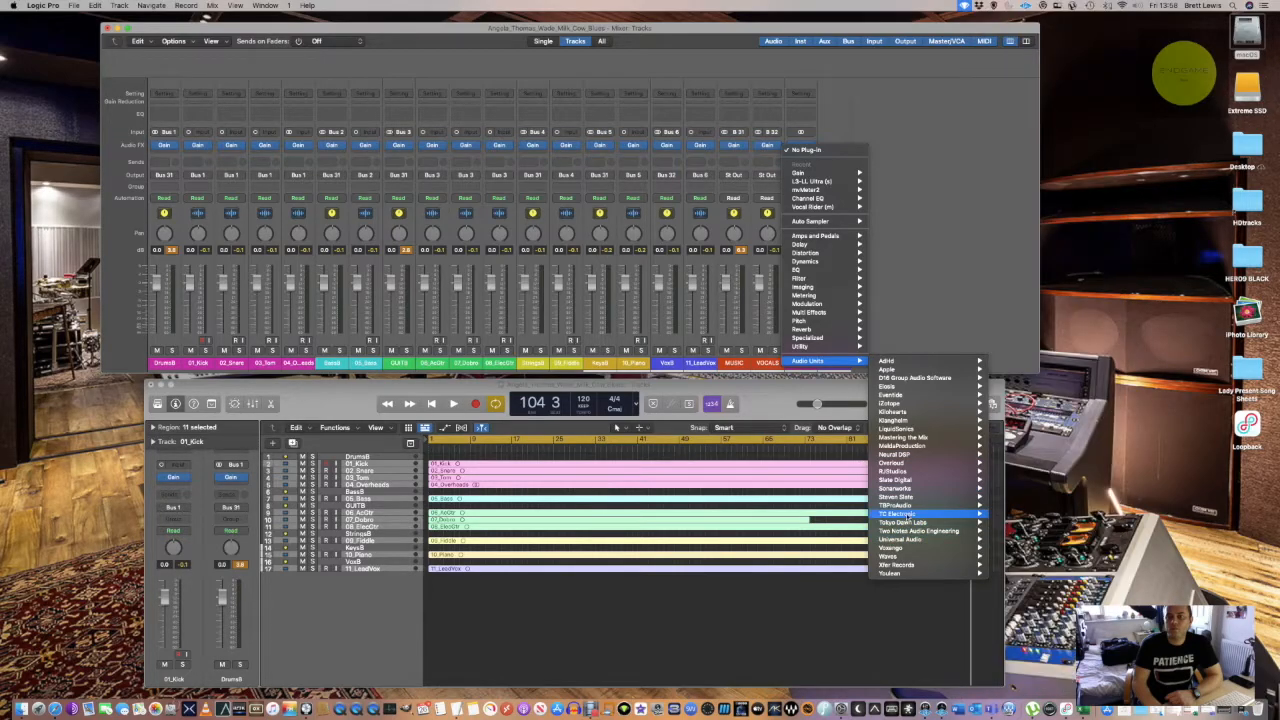
pyautogui.moveTo(900, 505)
pyautogui.moveTo(1015, 506)
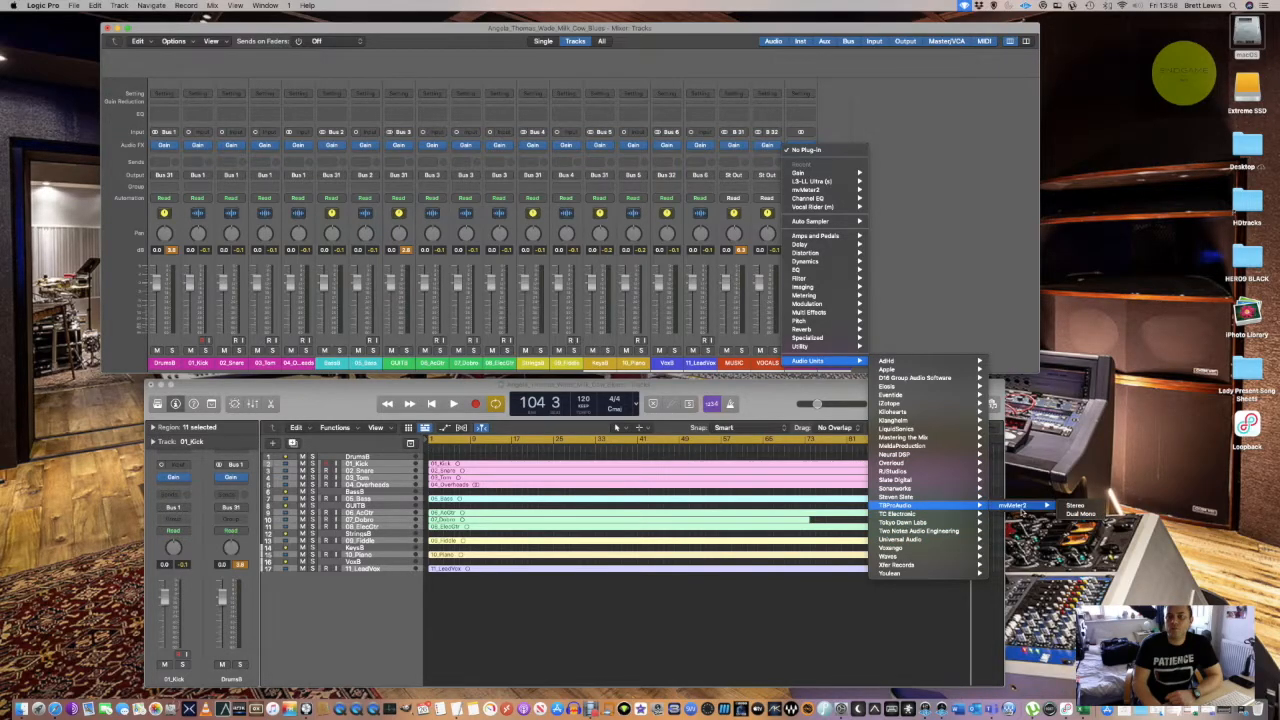
pyautogui.click(1075, 506)
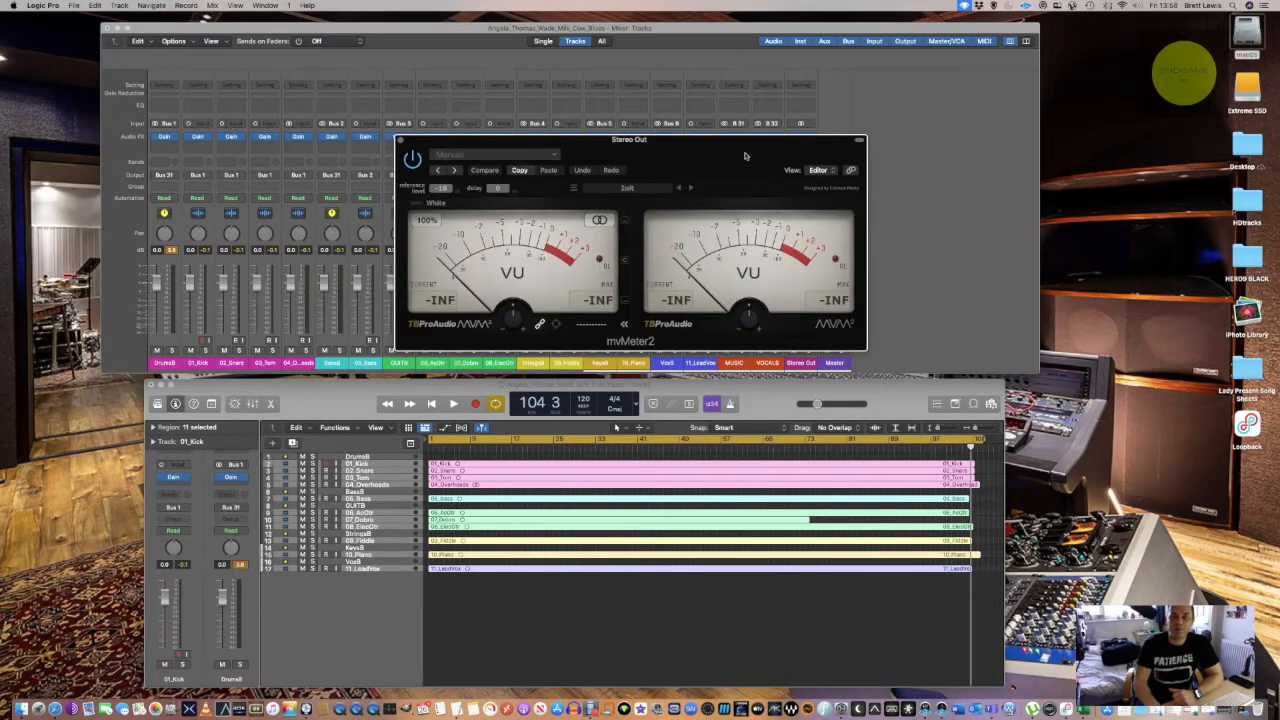
pyautogui.moveTo(735, 149); pyautogui.dragTo(717, 201)
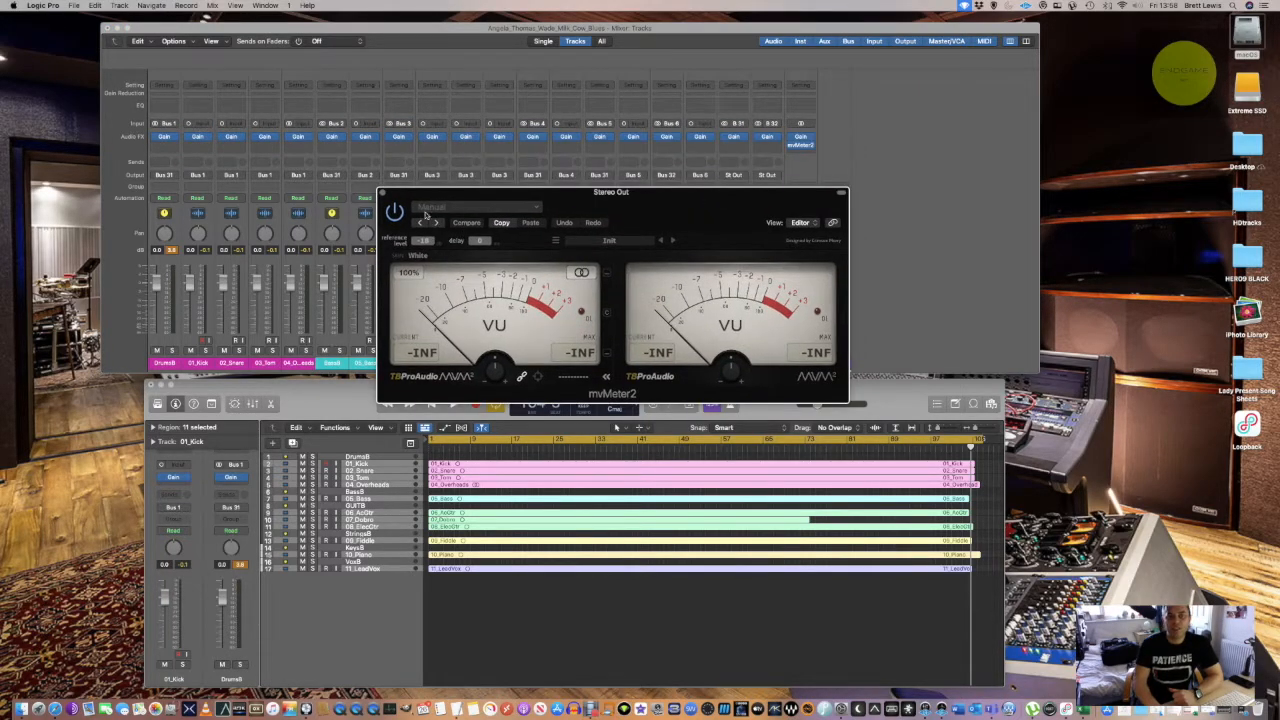
pyautogui.click(386, 193)
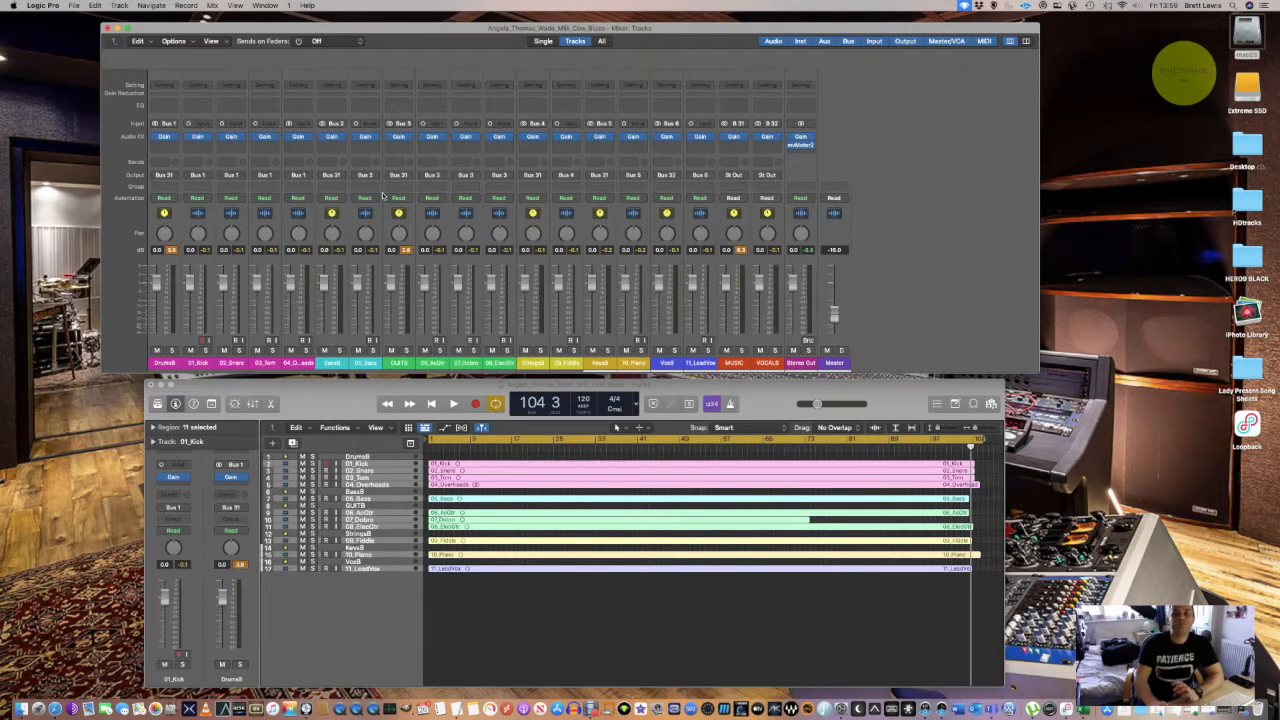
# Step: Return the playhead to the song start, set the 01_Kick channel's Gain plug-in to -10 dB, and close its window
pyautogui.press('Return')
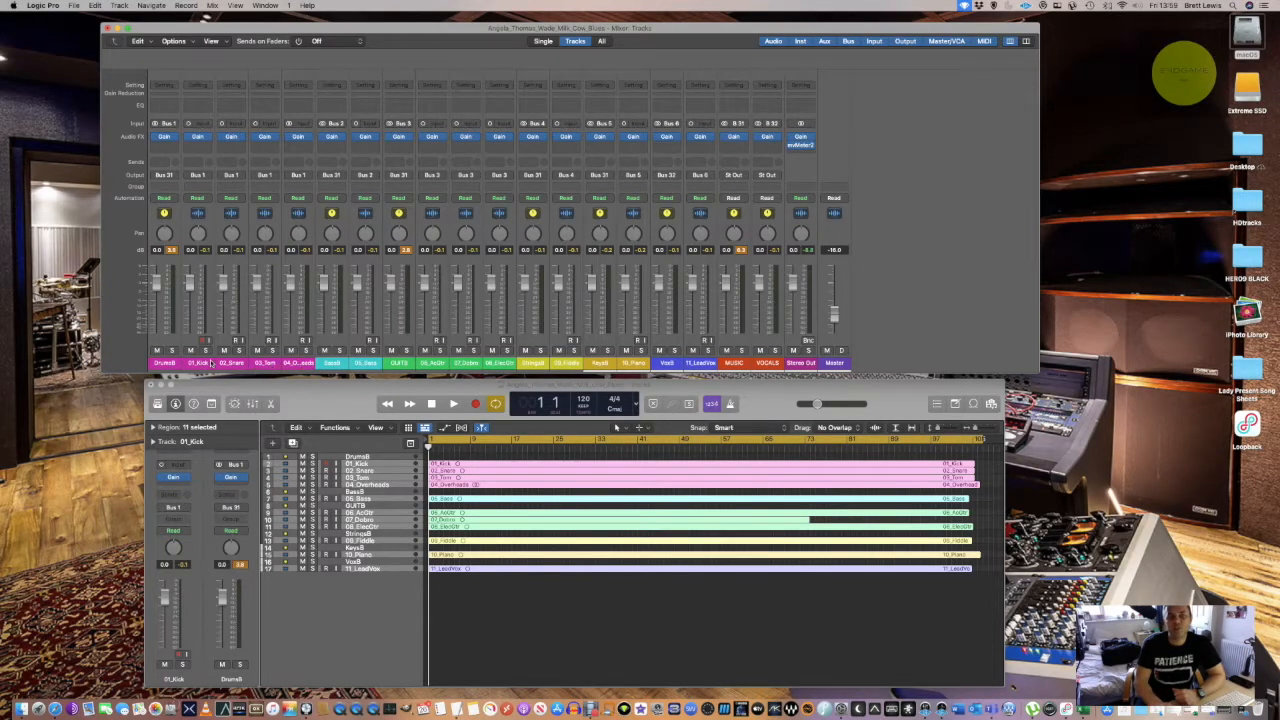
pyautogui.click(204, 362)
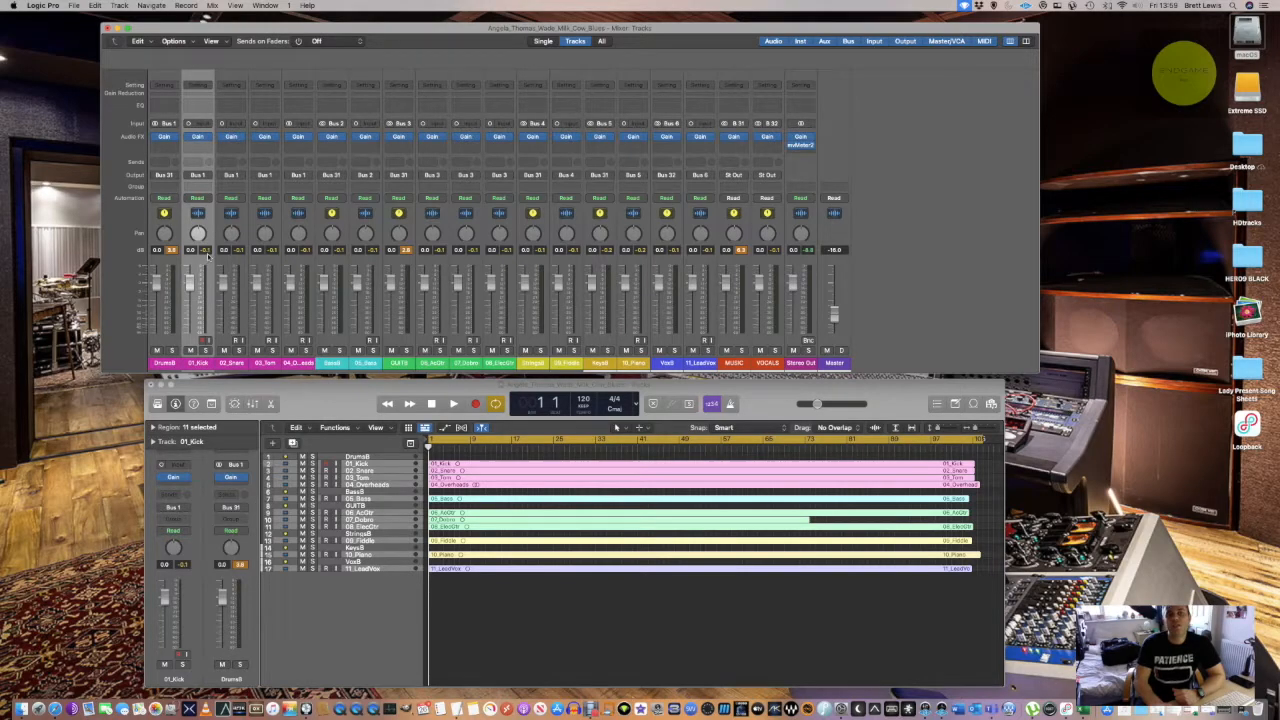
pyautogui.click(199, 135)
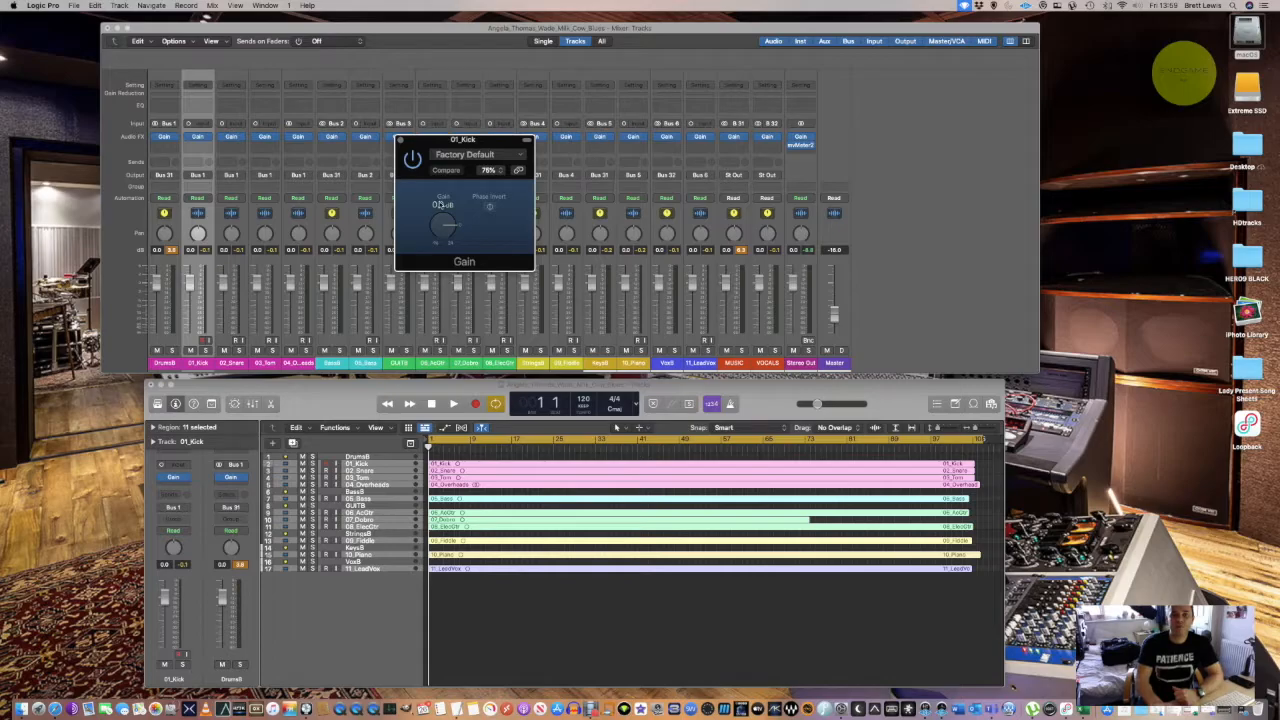
pyautogui.doubleClick(440, 204)
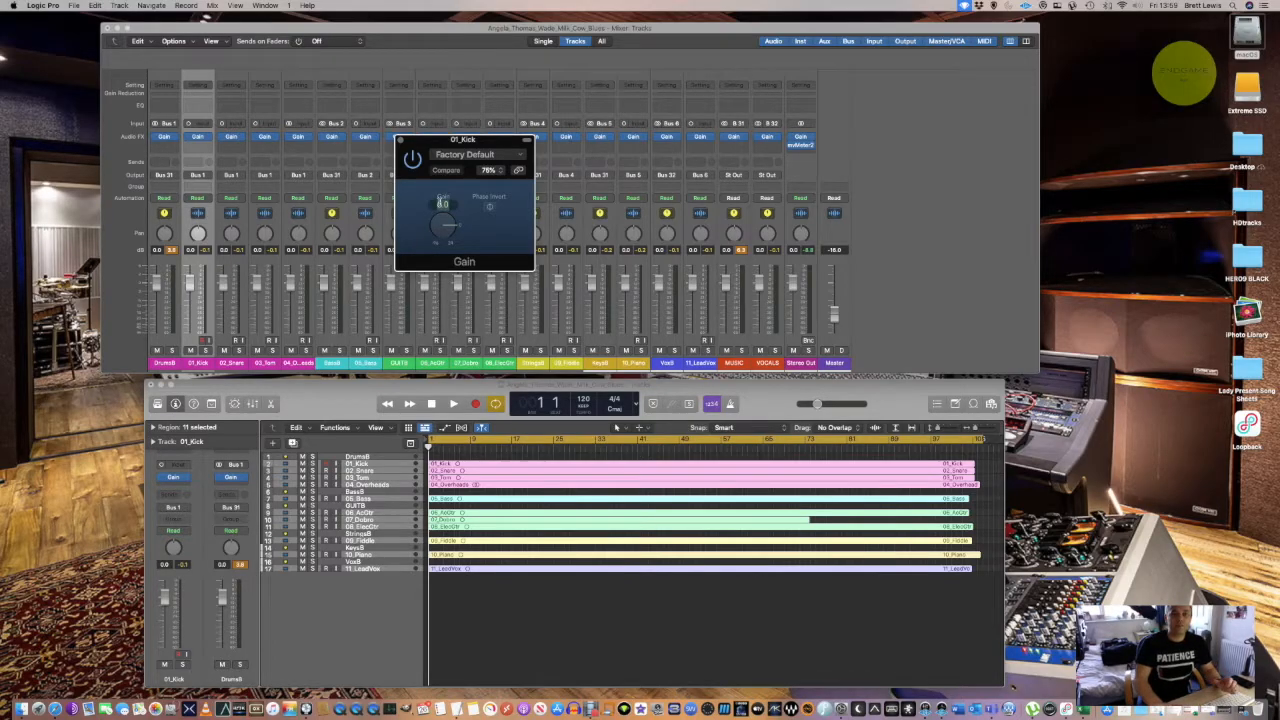
pyautogui.write('-10')
pyautogui.press('Return')
pyautogui.press('BackSpace')
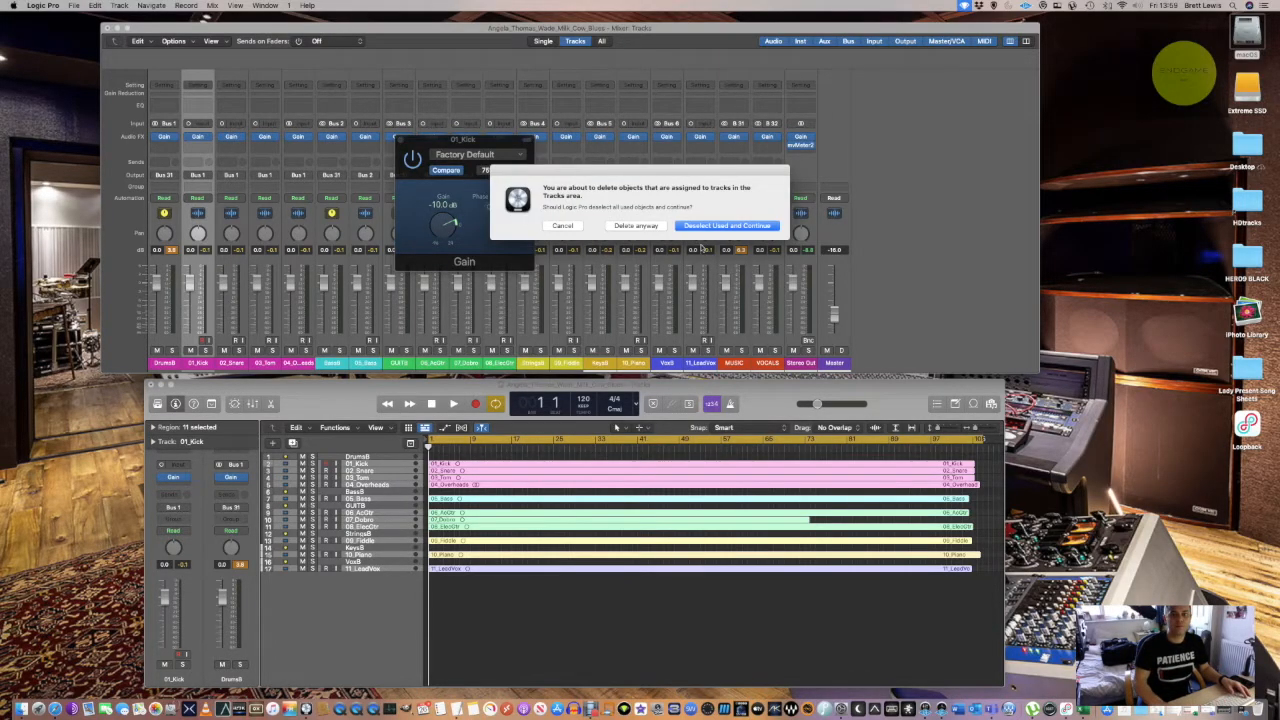
pyautogui.click(566, 226)
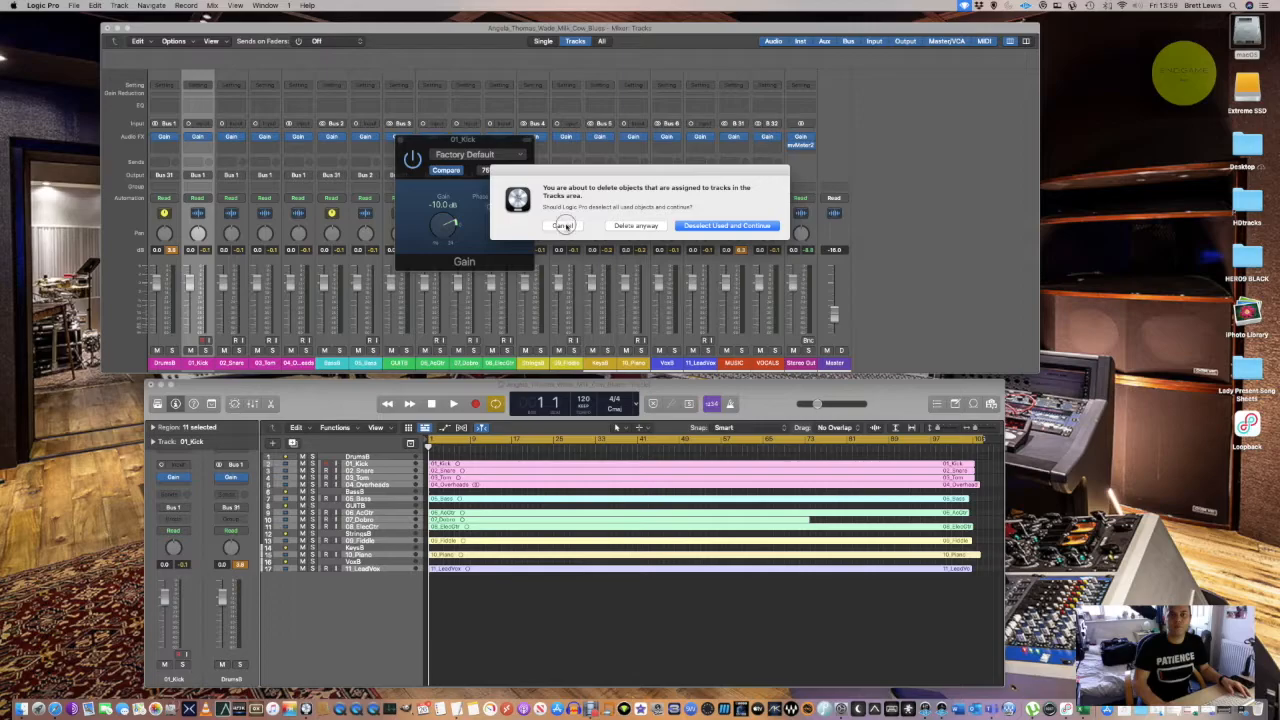
pyautogui.click(400, 140)
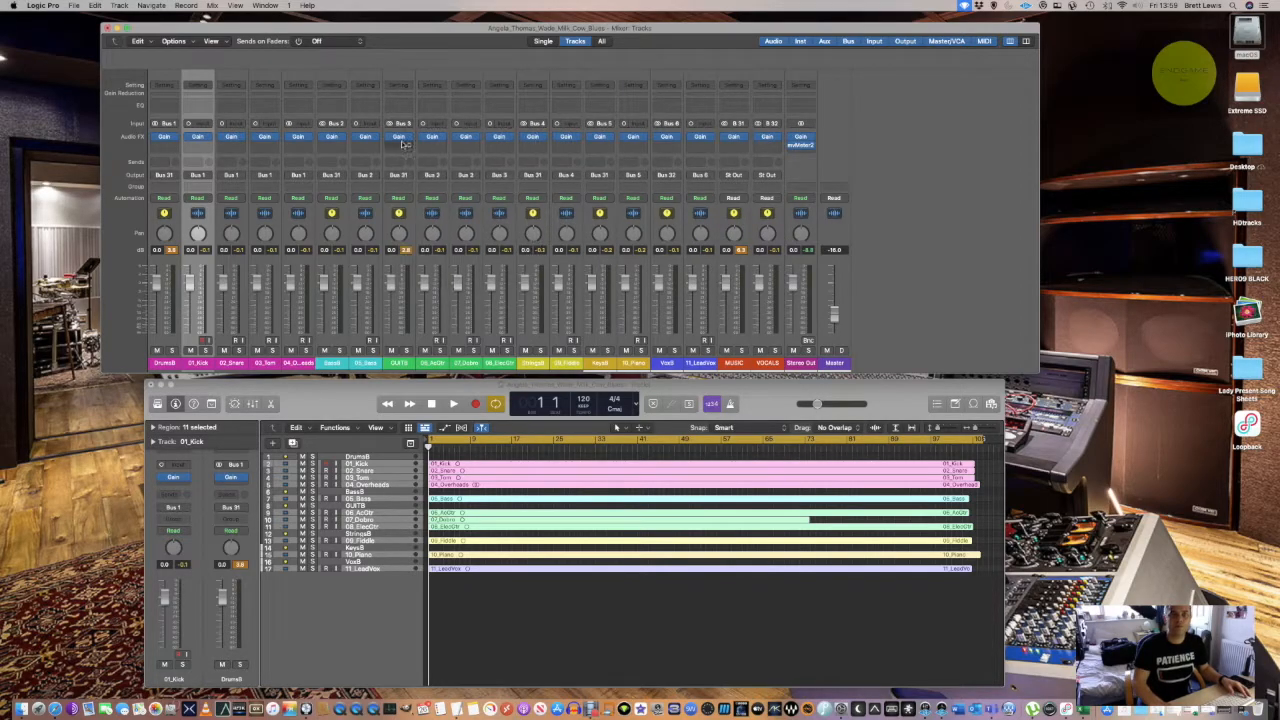
# Step: Set the gain of the 02_Snare channel's Gain plug-in to -10 dB and close its window
pyautogui.click(232, 360)
pyautogui.click(236, 135)
pyautogui.click(232, 135)
pyautogui.click(231, 137)
pyautogui.doubleClick(434, 205)
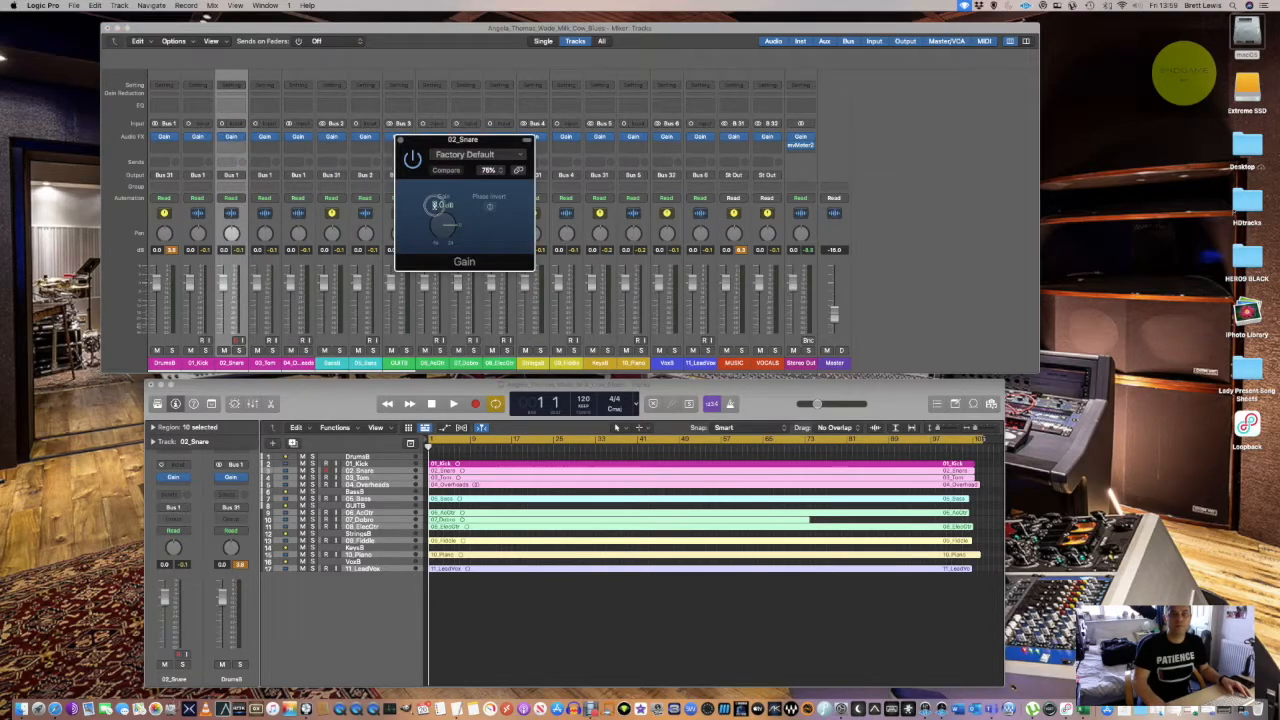
pyautogui.write('-10')
pyautogui.press('Return')
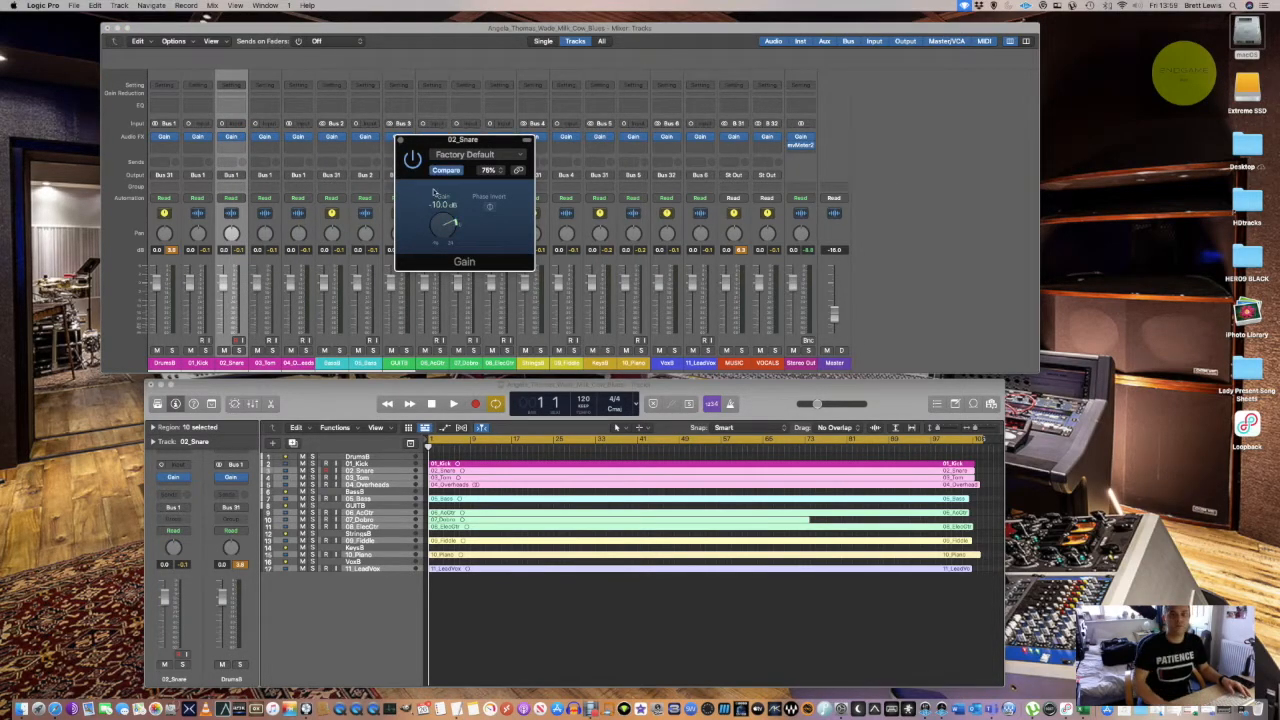
pyautogui.click(401, 140)
# Step: Set the gain of the 03_Tom channel's Gain plug-in to -10 dB and close its window
pyautogui.click(266, 362)
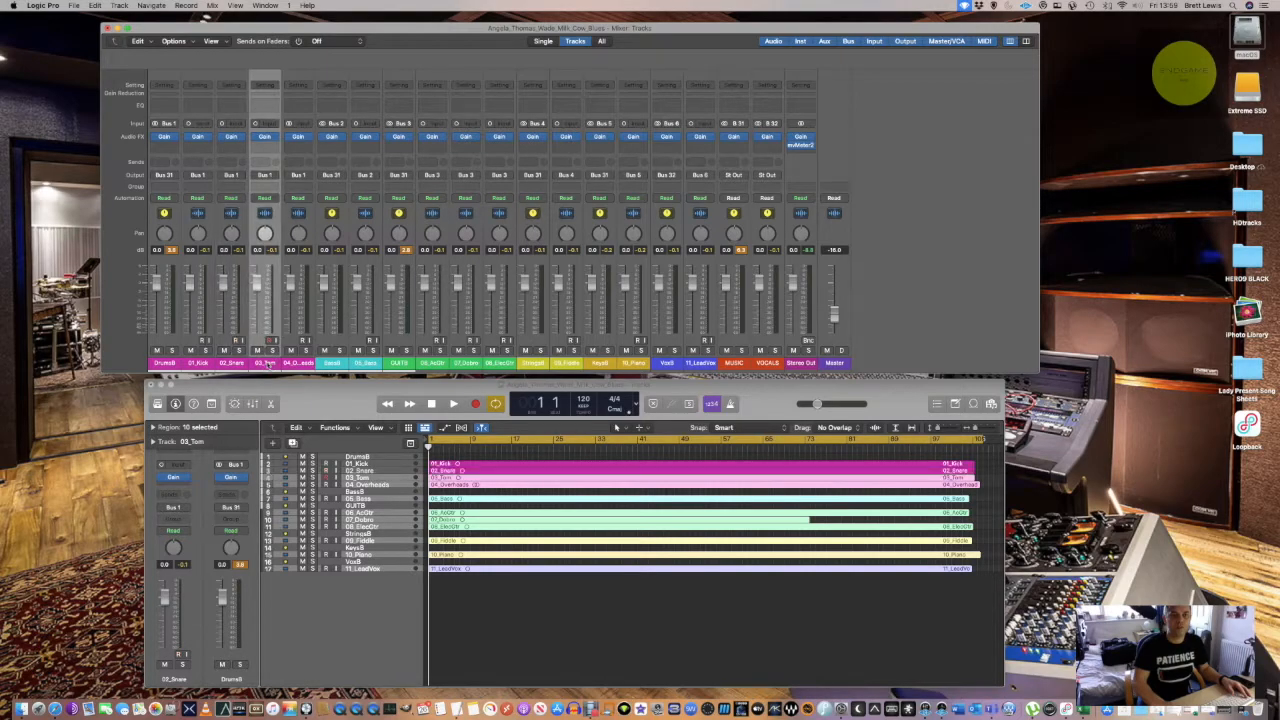
pyautogui.click(264, 136)
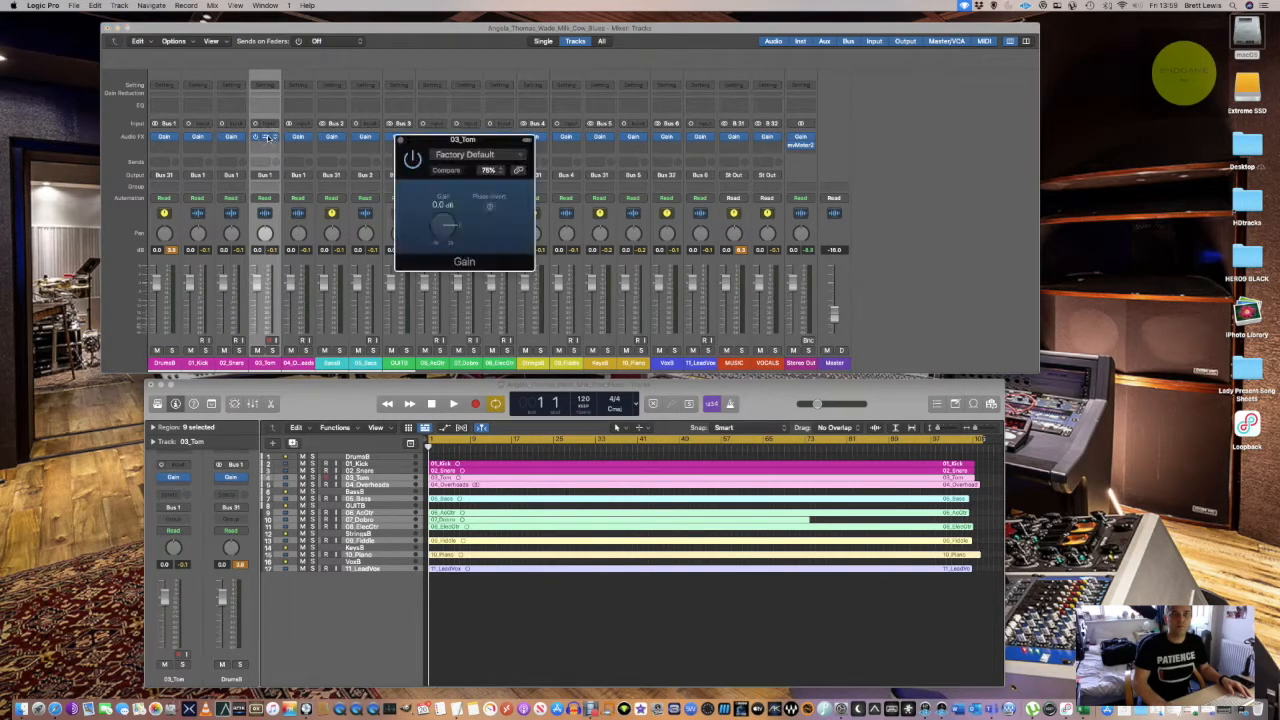
pyautogui.doubleClick(442, 205)
pyautogui.write('-10')
pyautogui.press('Return')
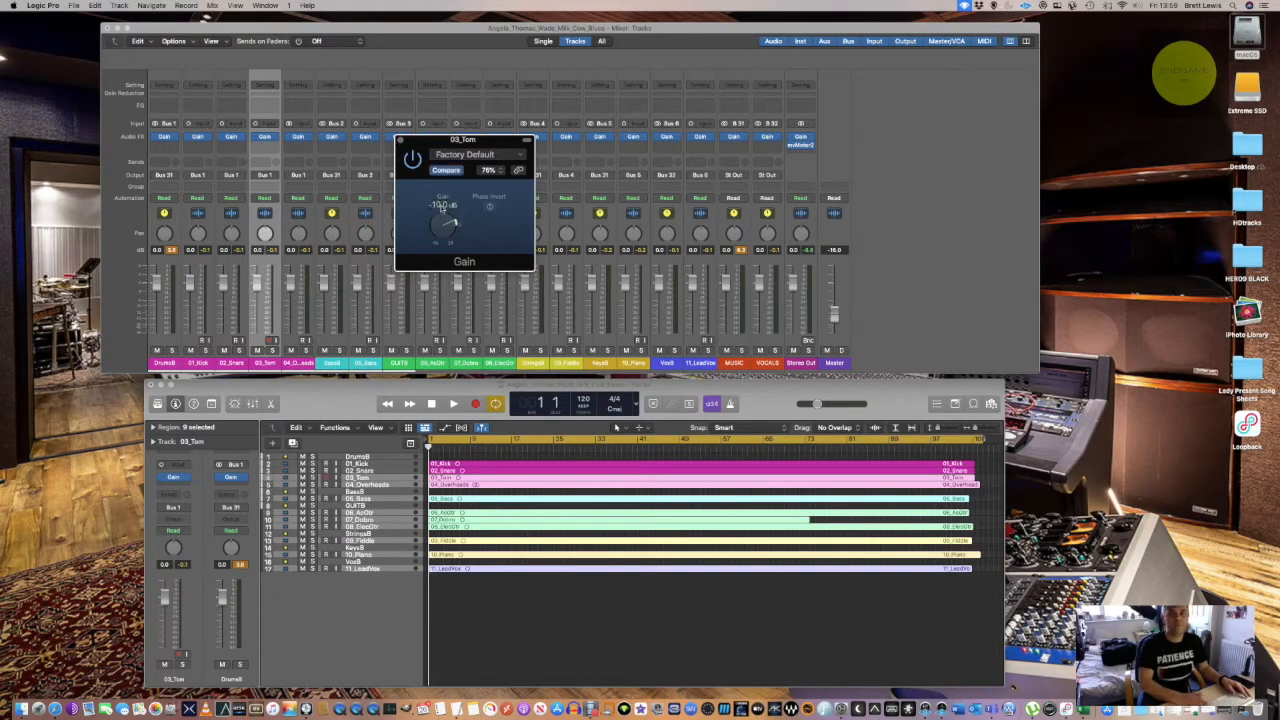
pyautogui.click(401, 141)
# Step: Lower the gain in the 04_Overheads channel's stereo Gain plug-in and close its window
pyautogui.click(298, 363)
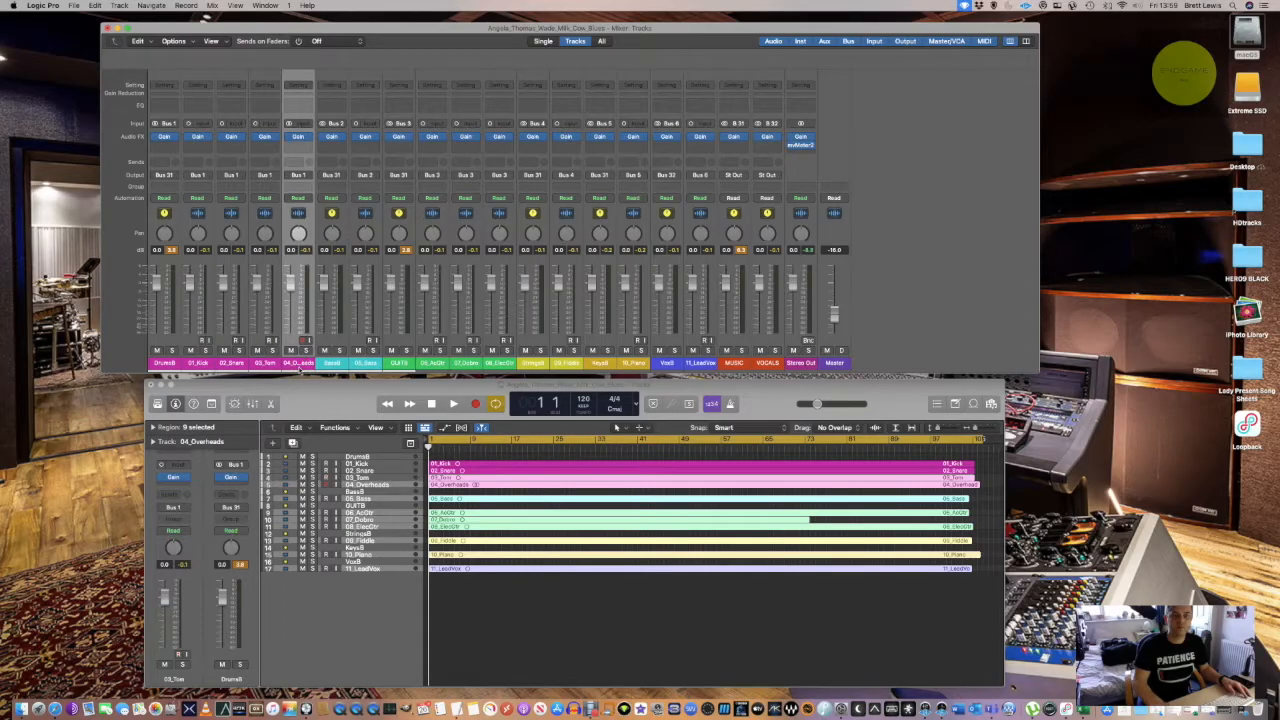
pyautogui.click(297, 139)
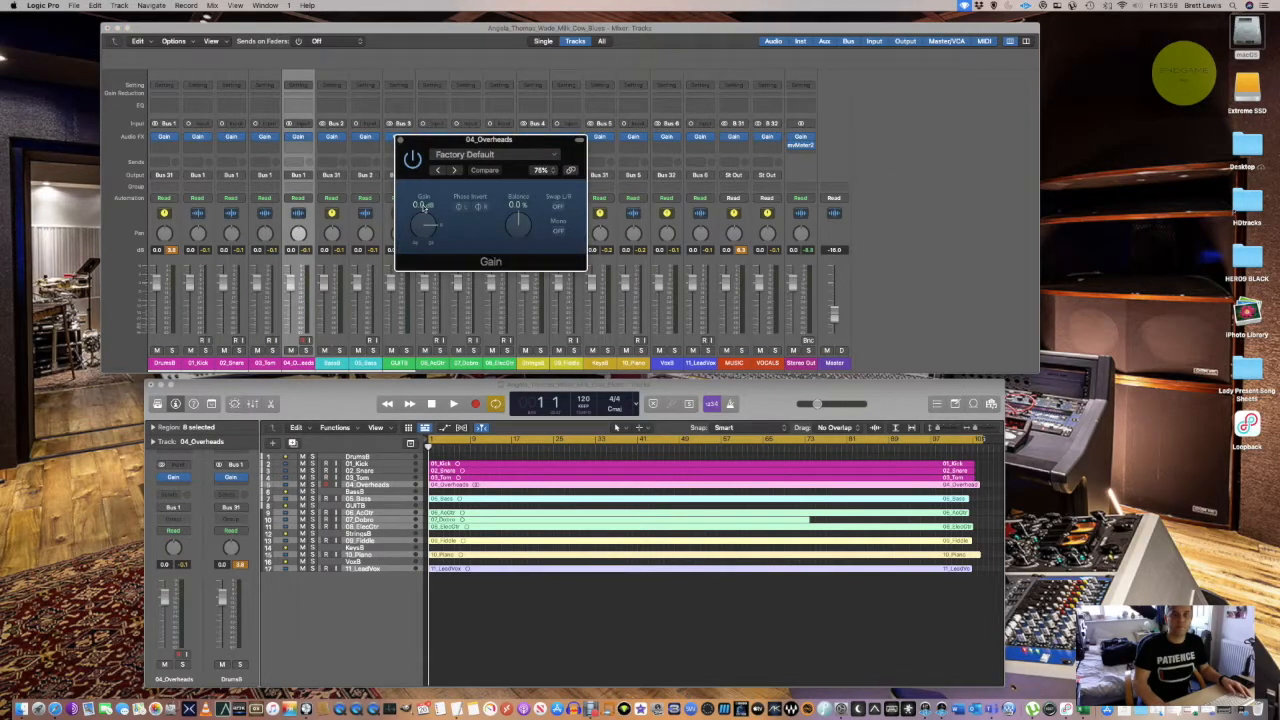
pyautogui.moveTo(423, 205); pyautogui.dragTo(423, 235)
pyautogui.click(400, 139)
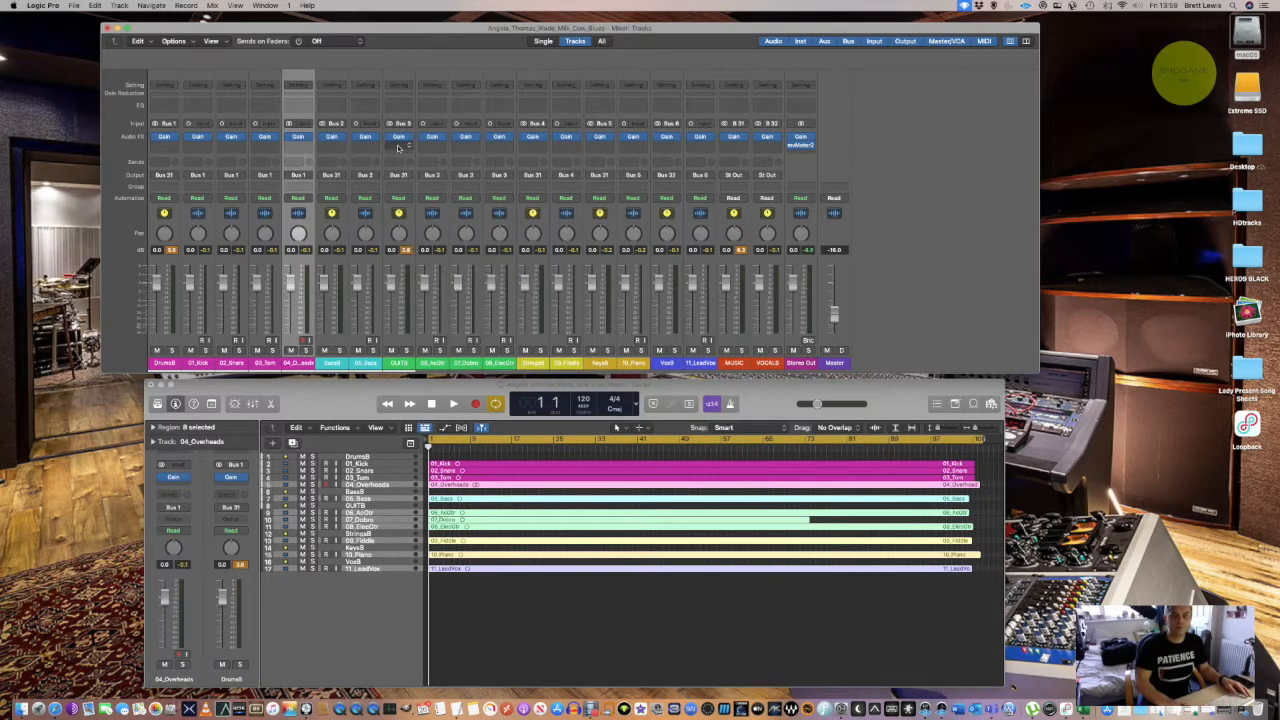
# Step: Set the gain of the 05_Bass channel's Gain plug-in to -10 dB and close its window
pyautogui.click(368, 363)
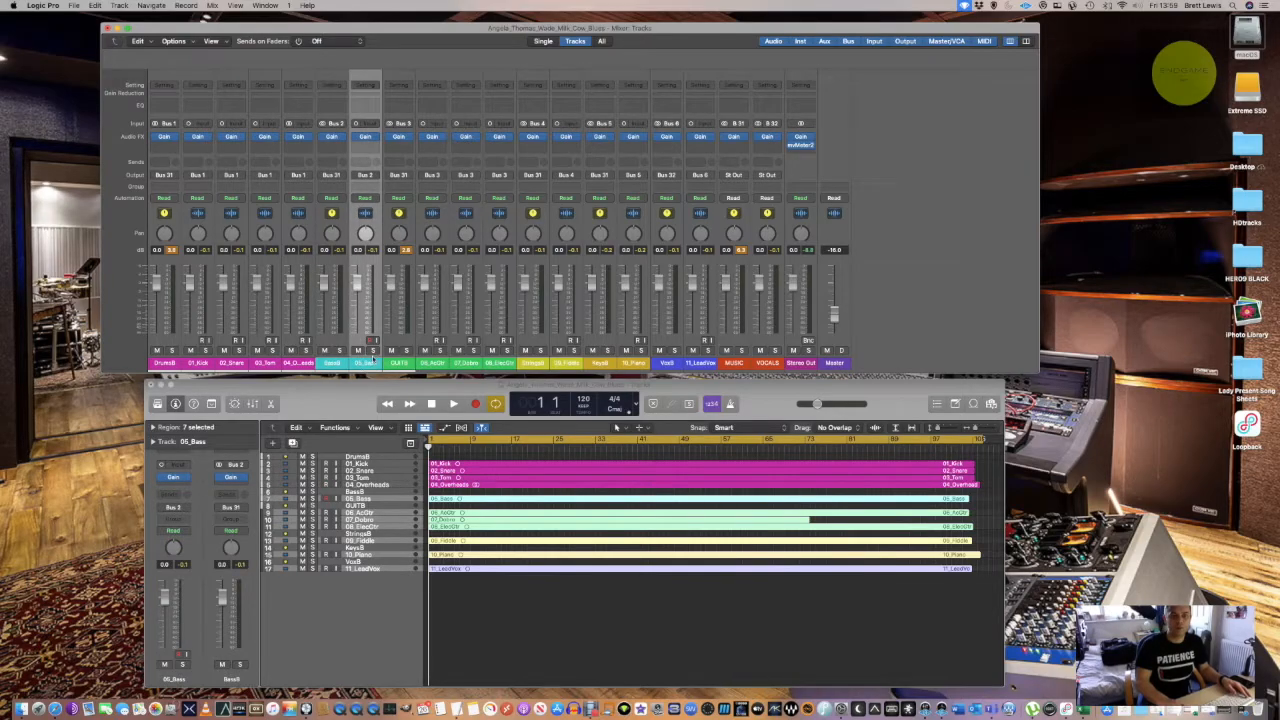
pyautogui.click(364, 136)
pyautogui.doubleClick(443, 205)
pyautogui.write('-10')
pyautogui.press('Return')
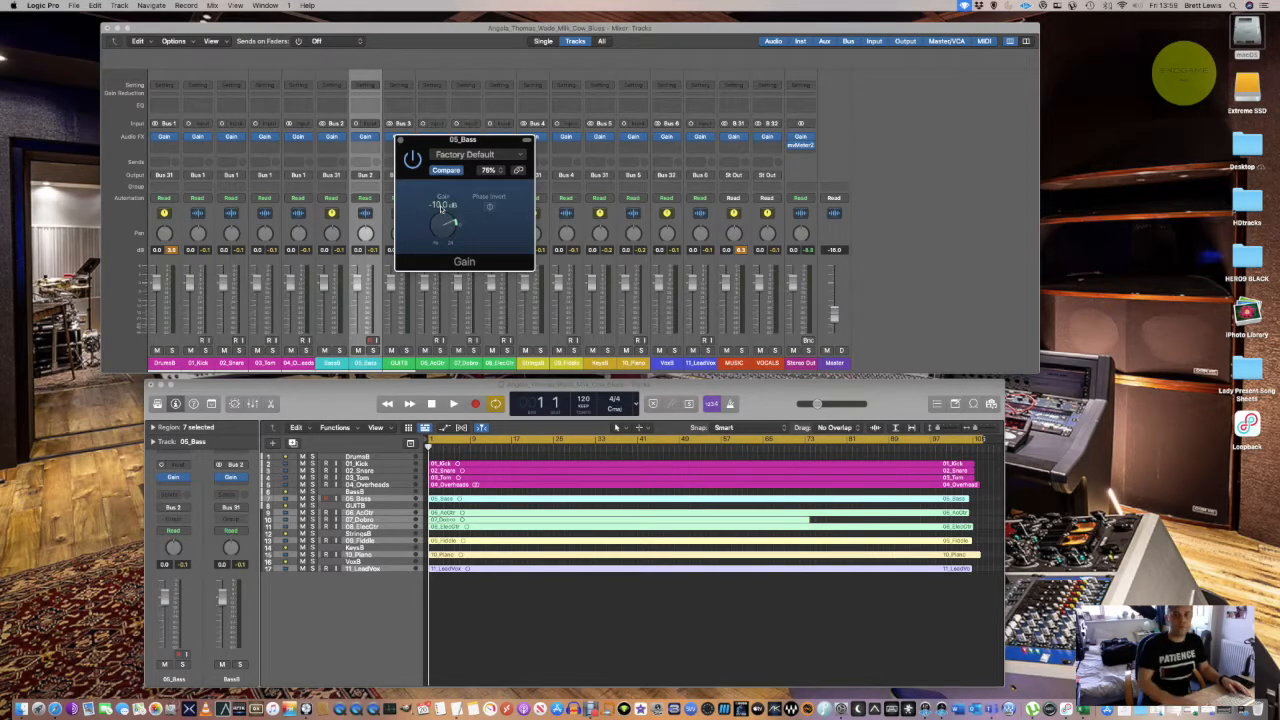
pyautogui.click(401, 141)
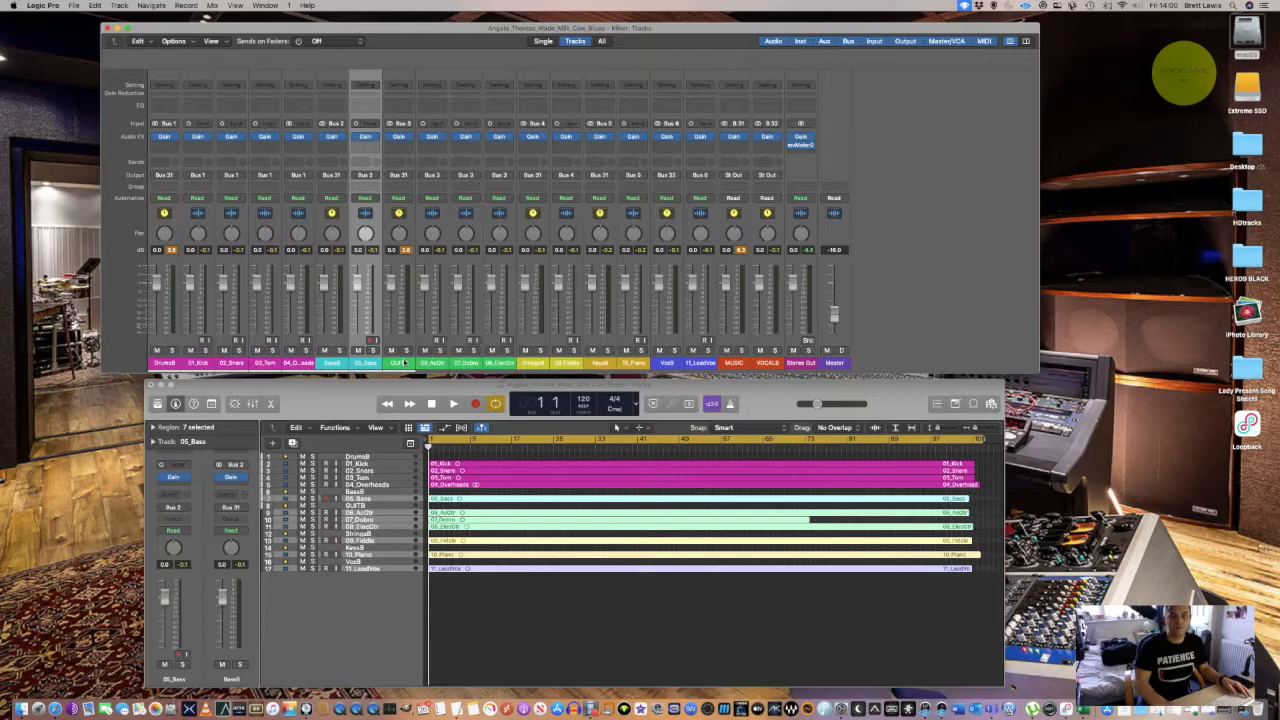
# Step: Set the gain of the 06_AcGtr channel's Gain plug-in to -10 dB and close its window
pyautogui.click(438, 362)
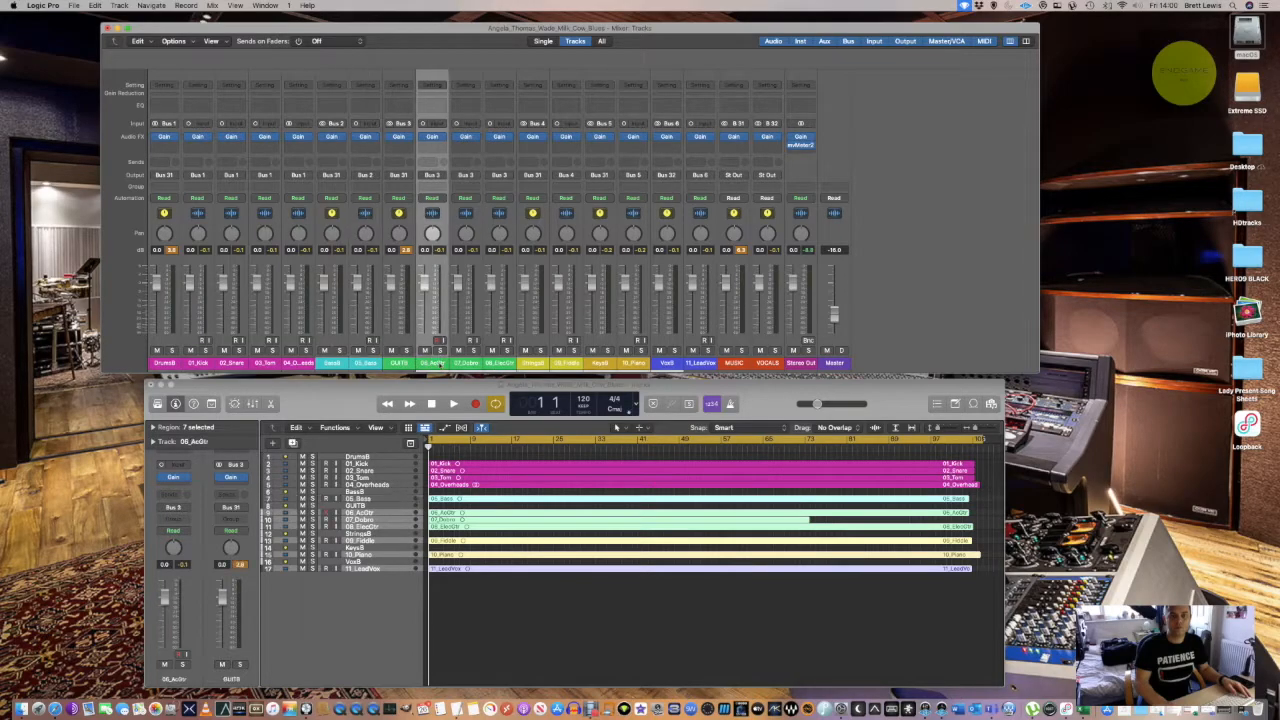
pyautogui.click(433, 137)
pyautogui.doubleClick(442, 205)
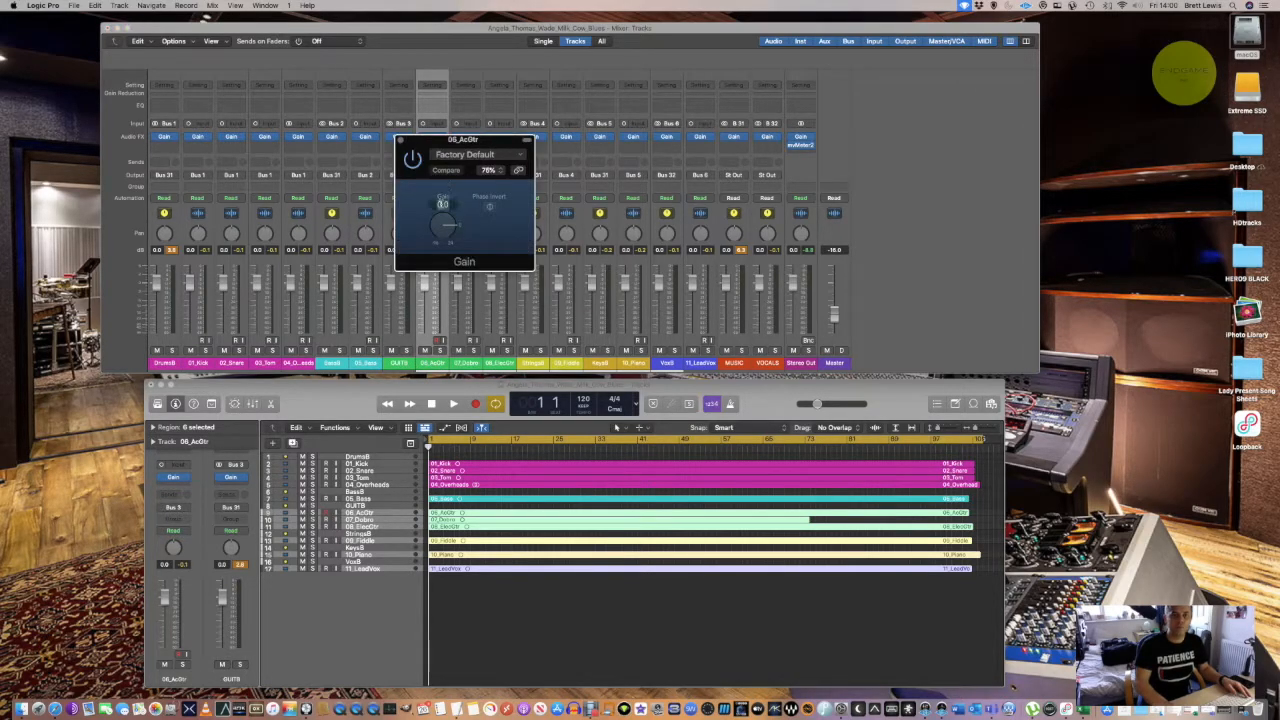
pyautogui.write('-10')
pyautogui.press('Return')
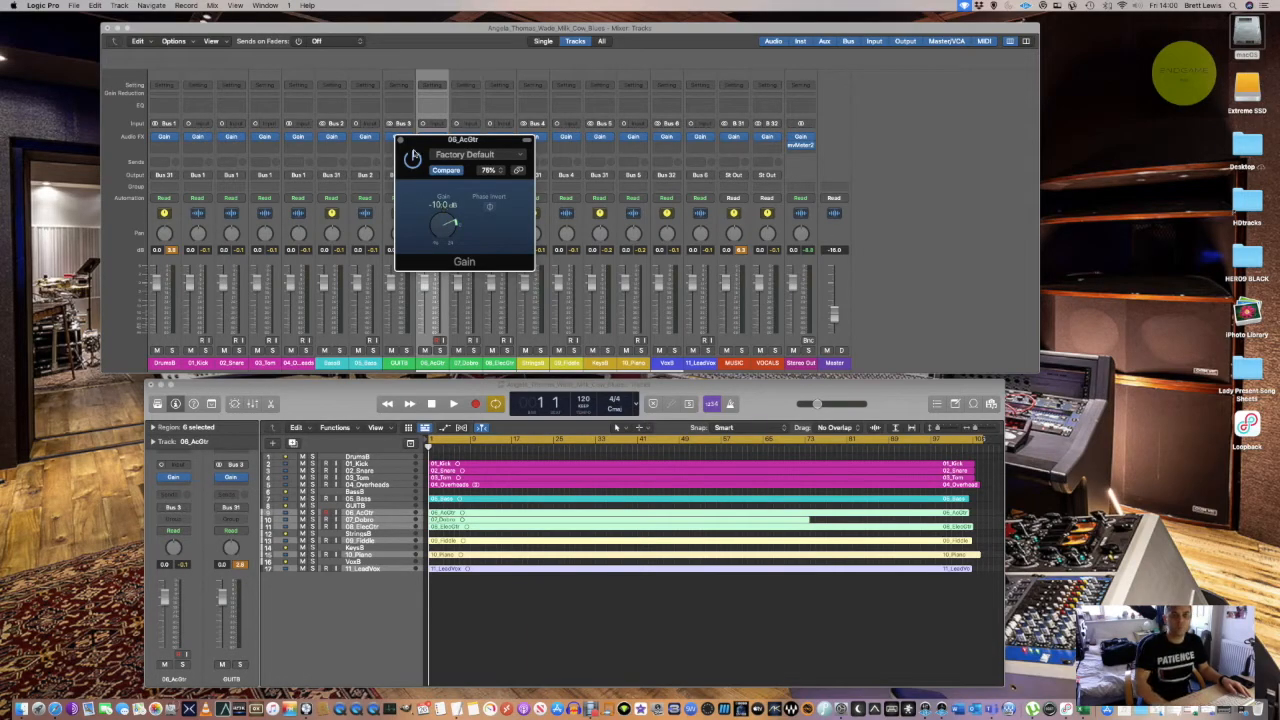
pyautogui.click(400, 140)
# Step: Set the gain of the 07_Dobro channel's Gain plug-in to -10 dB and close its window
pyautogui.click(480, 206)
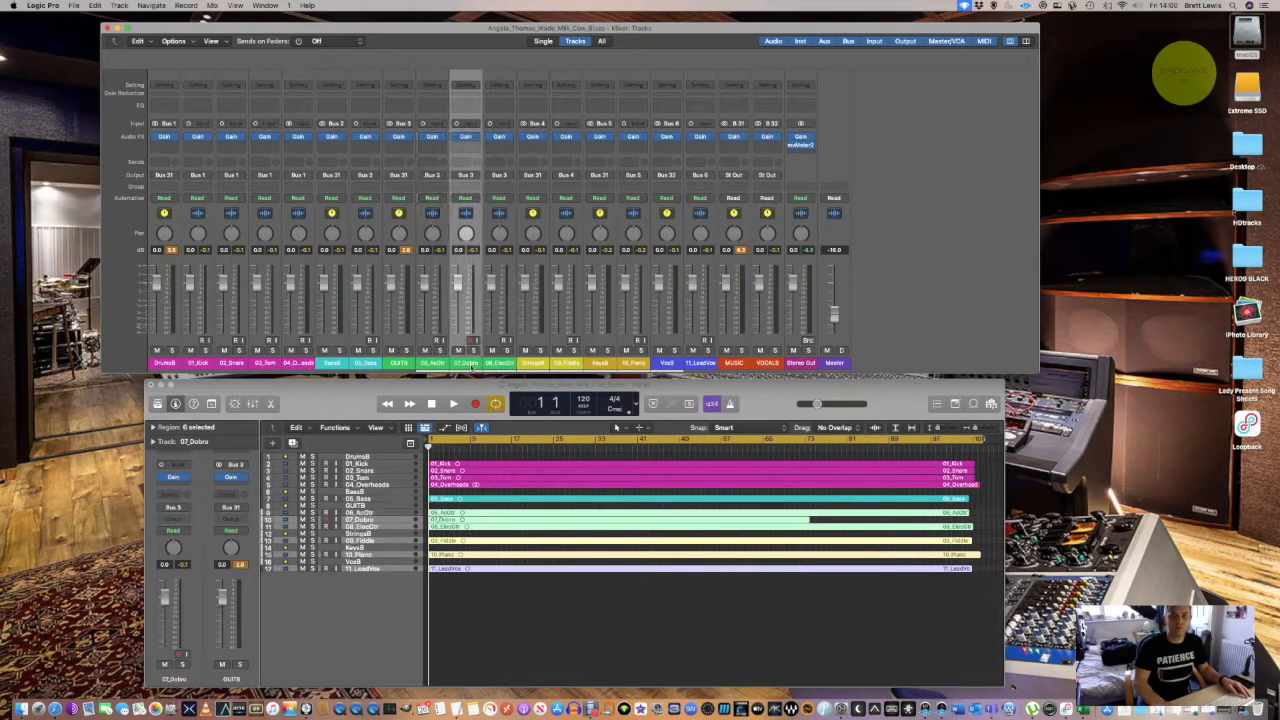
pyautogui.click(465, 136)
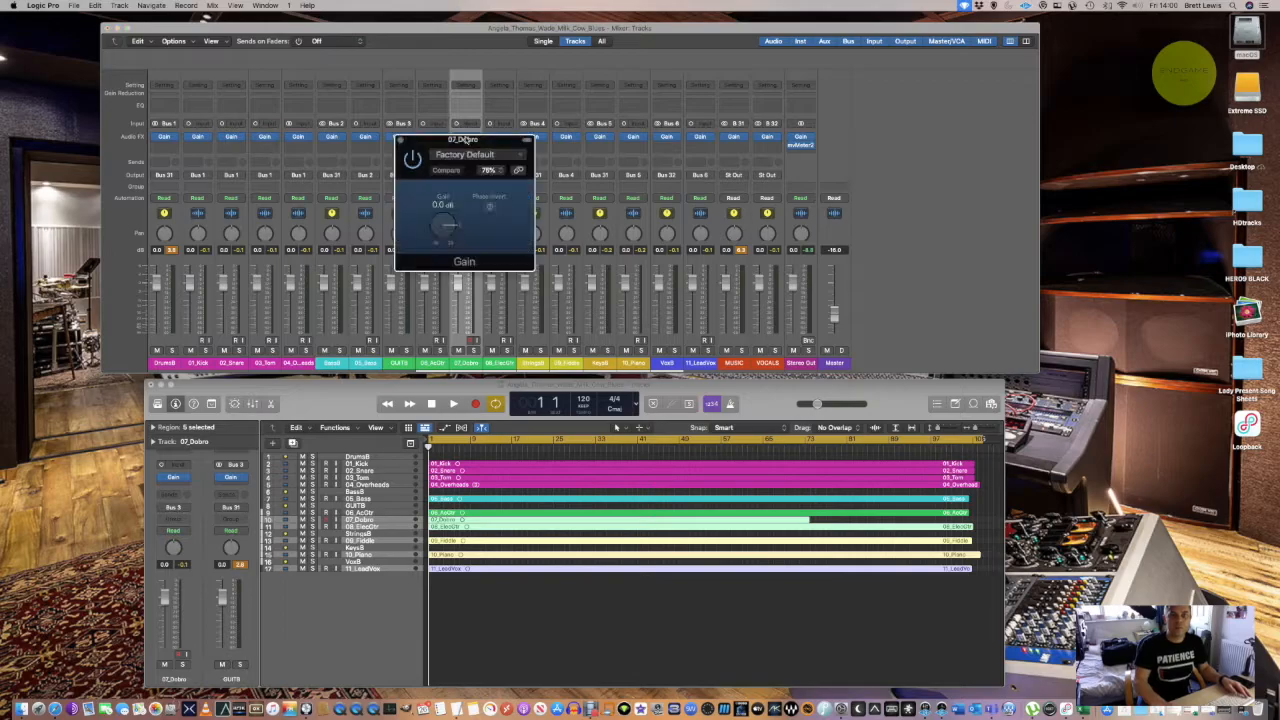
pyautogui.doubleClick(445, 206)
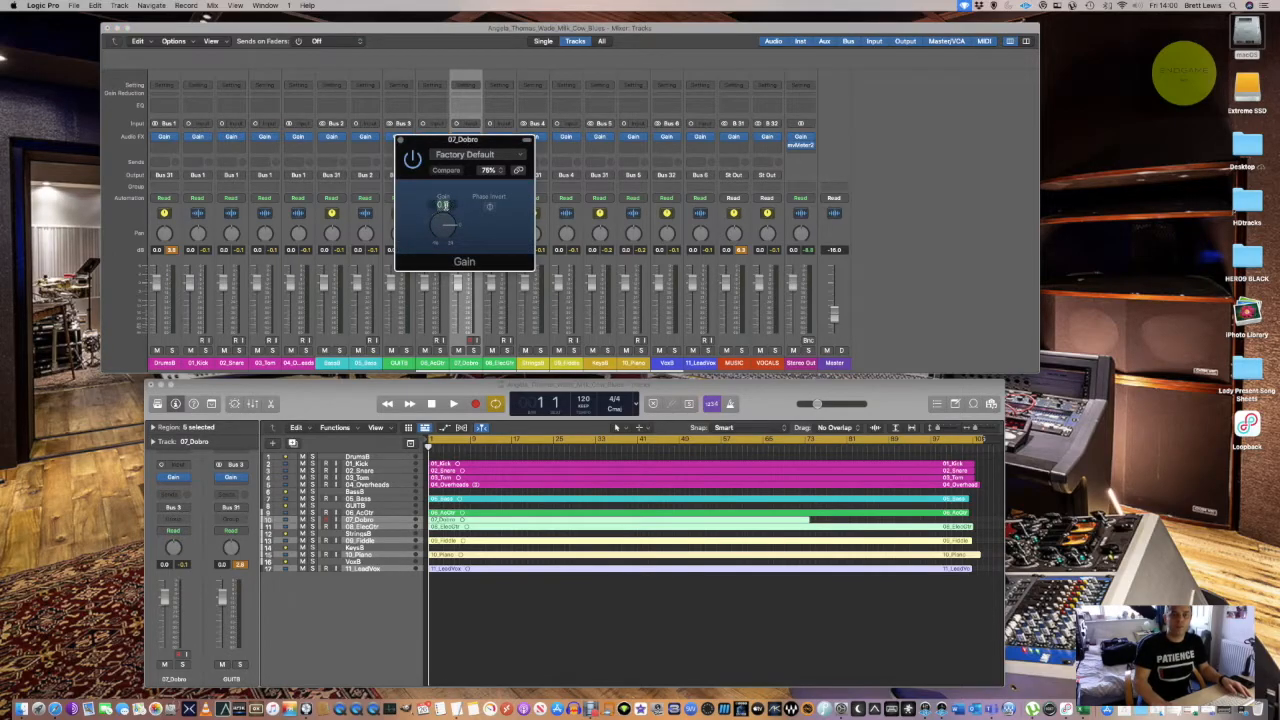
pyautogui.write('-10')
pyautogui.press('Return')
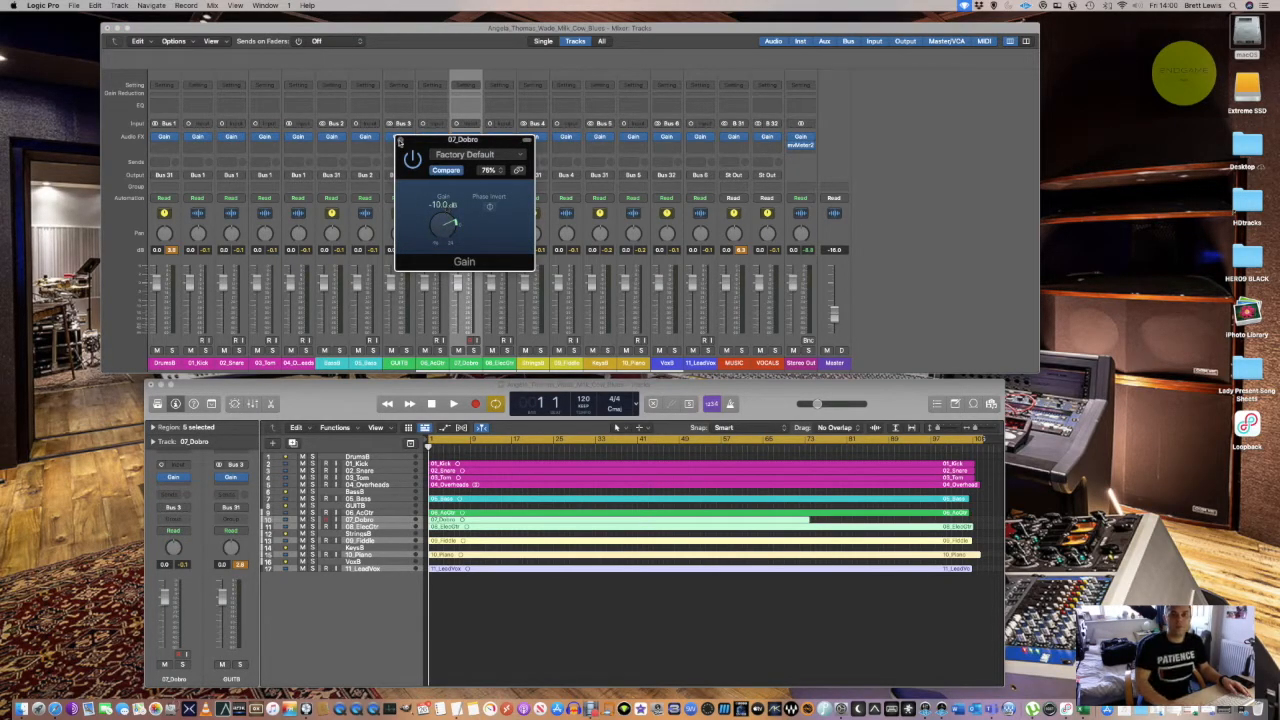
pyautogui.click(400, 142)
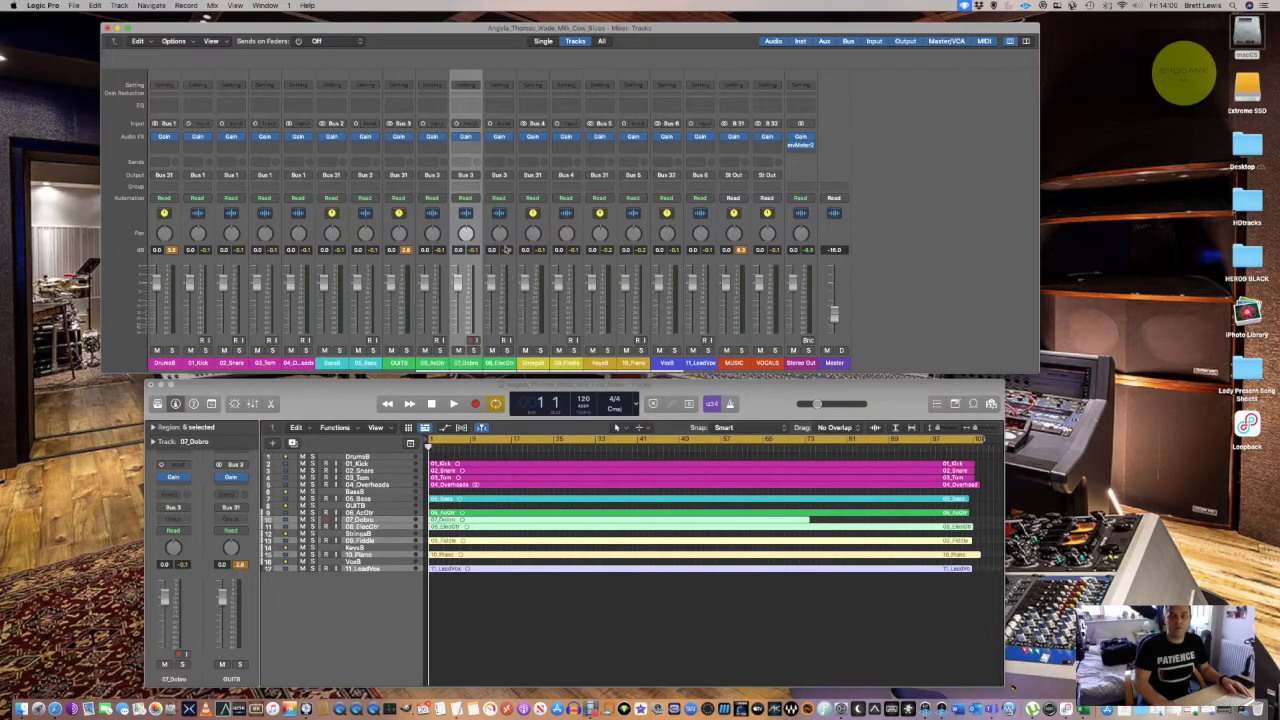
# Step: Set the gain of the 08_ElecGtr channel's Gain plug-in to -10 dB and close its window
pyautogui.click(499, 136)
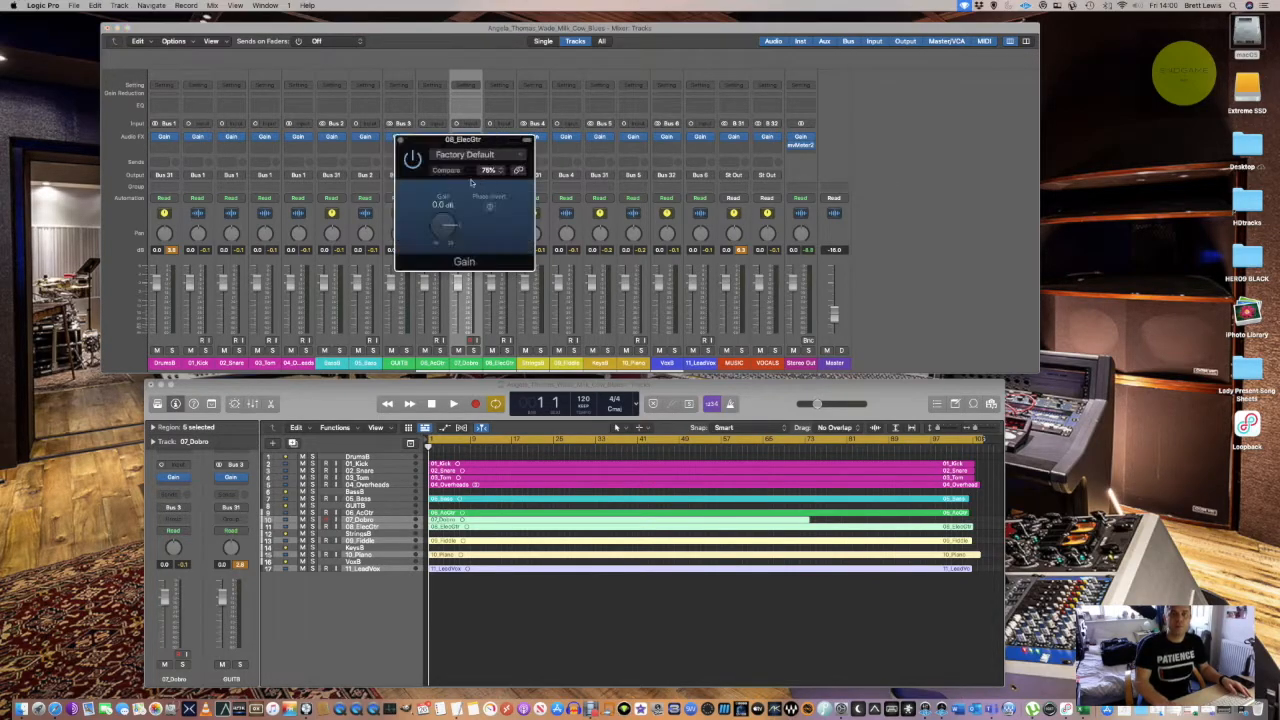
pyautogui.doubleClick(443, 205)
pyautogui.write('-10')
pyautogui.press('Return')
pyautogui.click(400, 142)
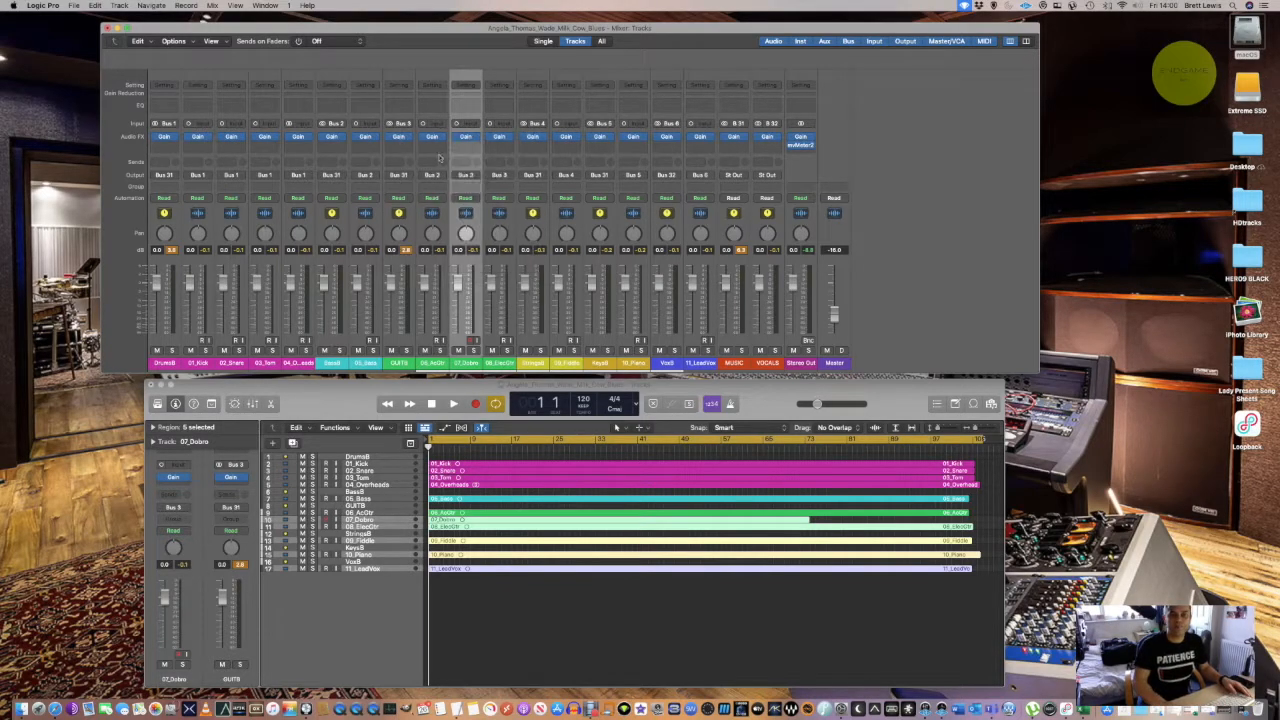
# Step: Set the gain of the 09_Fiddle channel's Gain plug-in to -10 dB and close its window
pyautogui.click(561, 362)
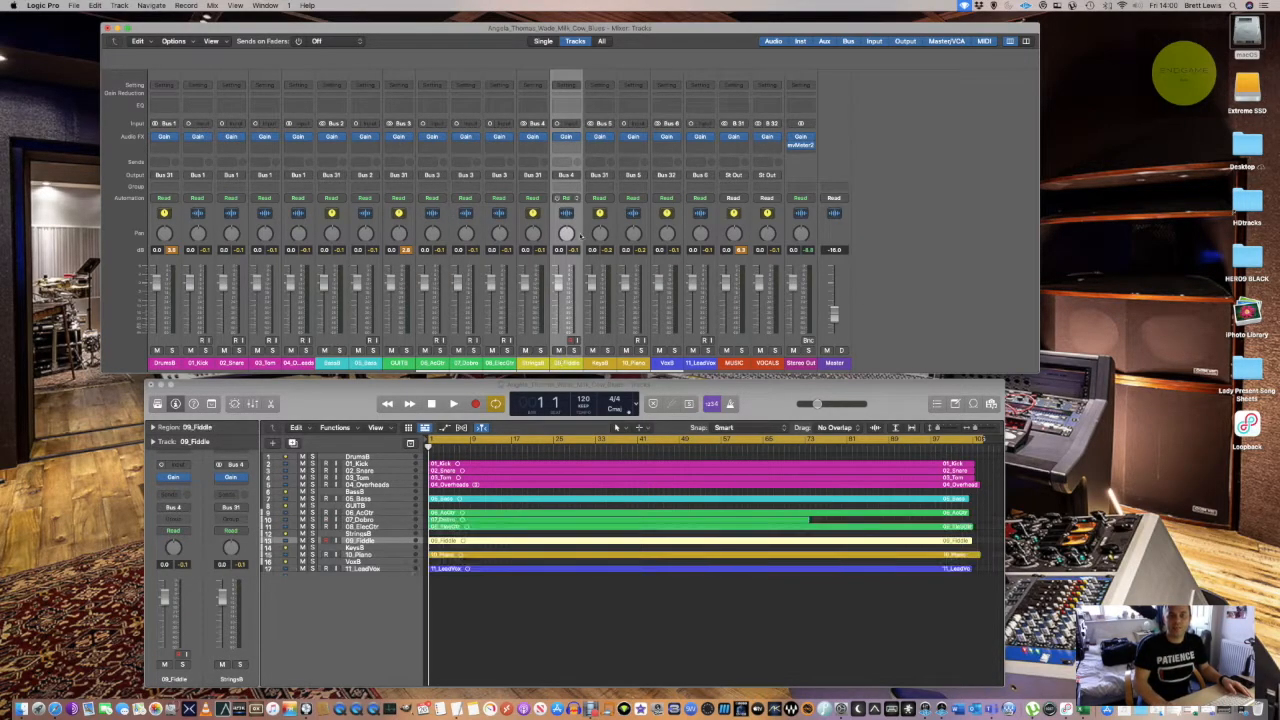
pyautogui.click(566, 137)
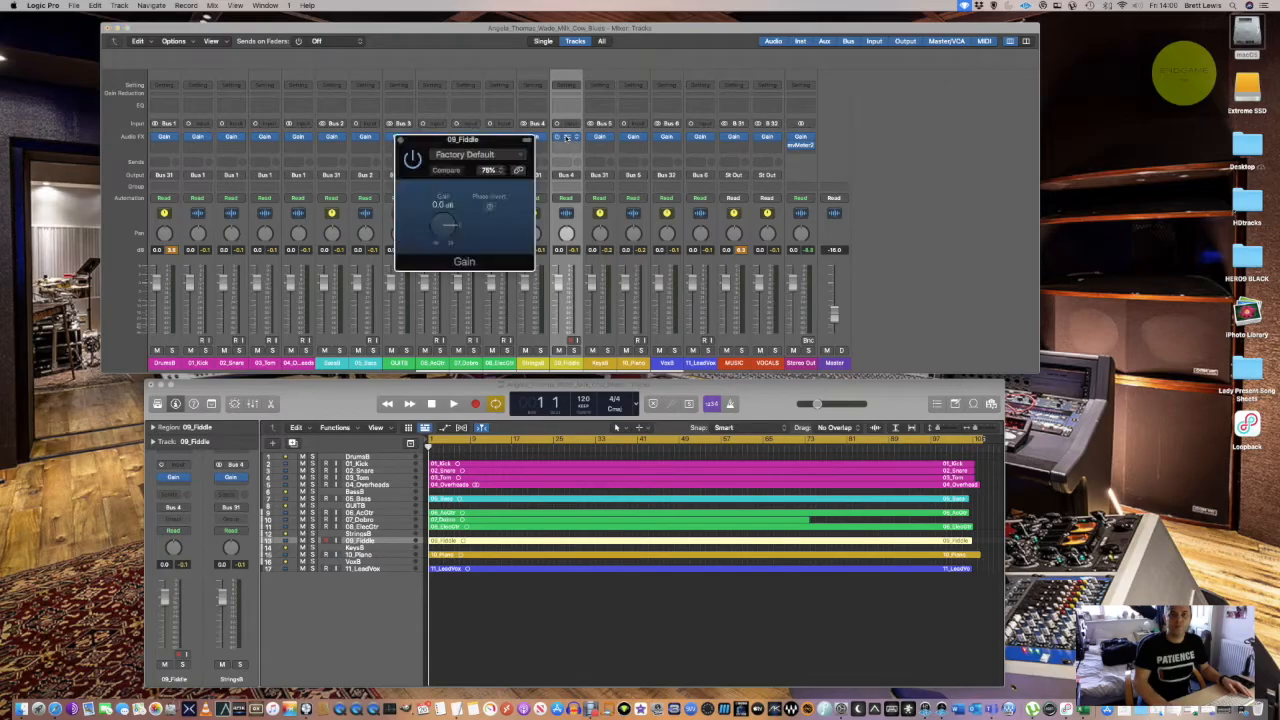
pyautogui.doubleClick(440, 206)
pyautogui.press('Return')
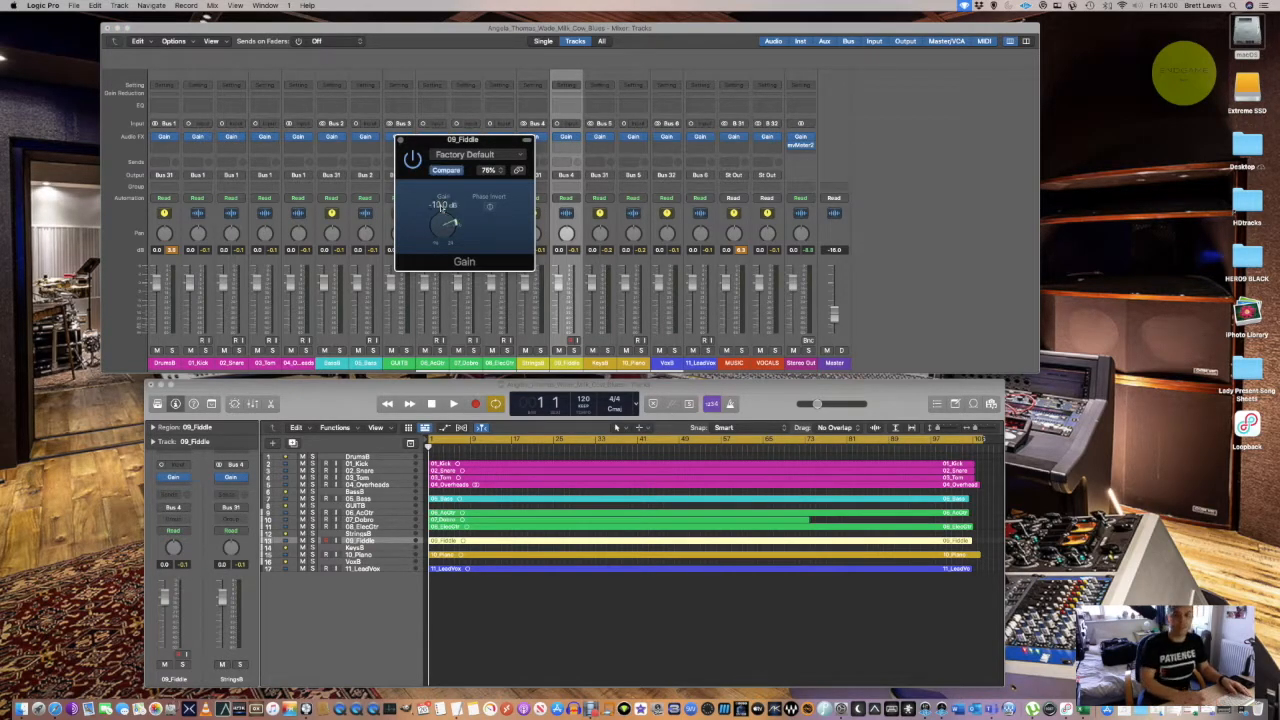
pyautogui.click(401, 140)
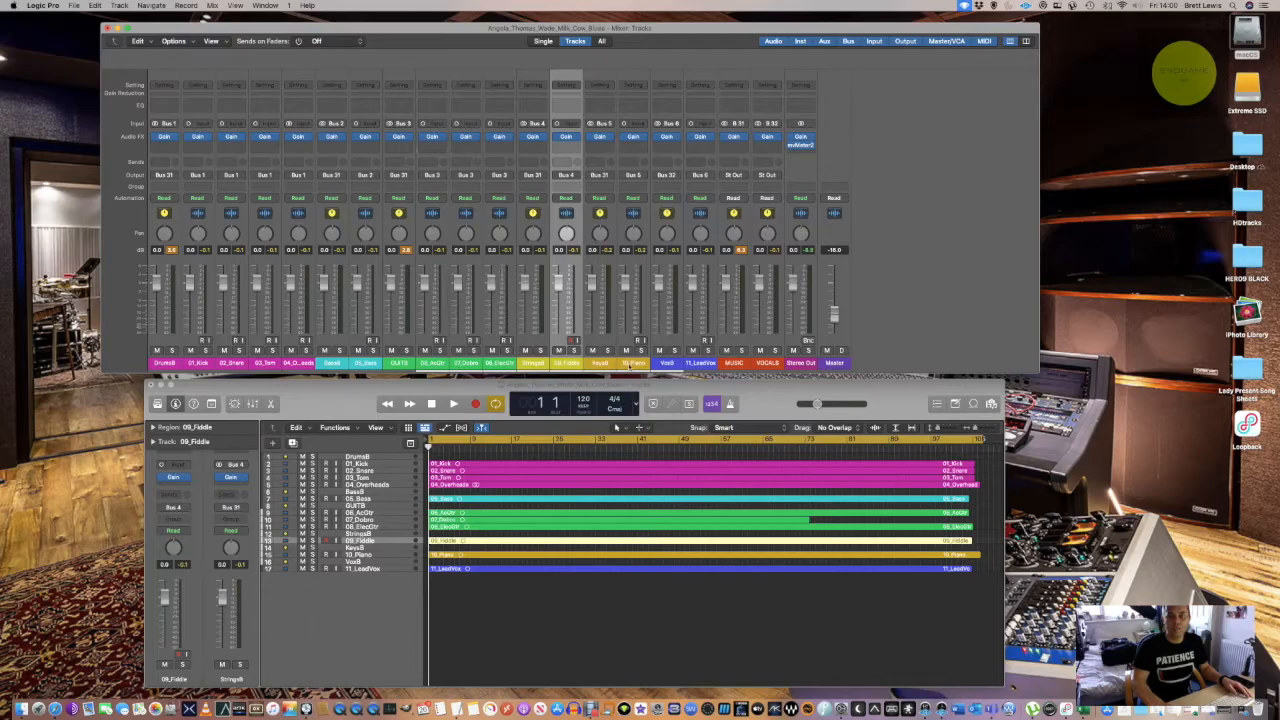
# Step: Set the gain of the 10_Piano channel's Gain plug-in to -10 dB and close its window
pyautogui.click(630, 365)
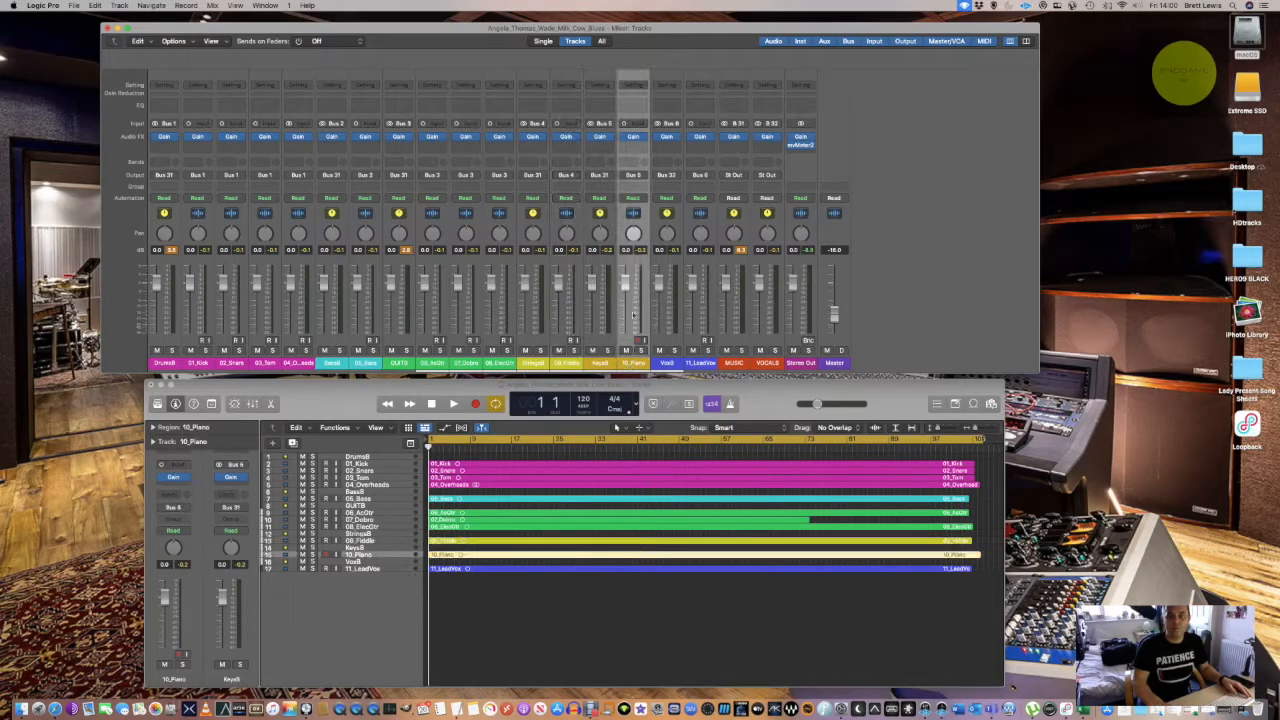
pyautogui.click(630, 136)
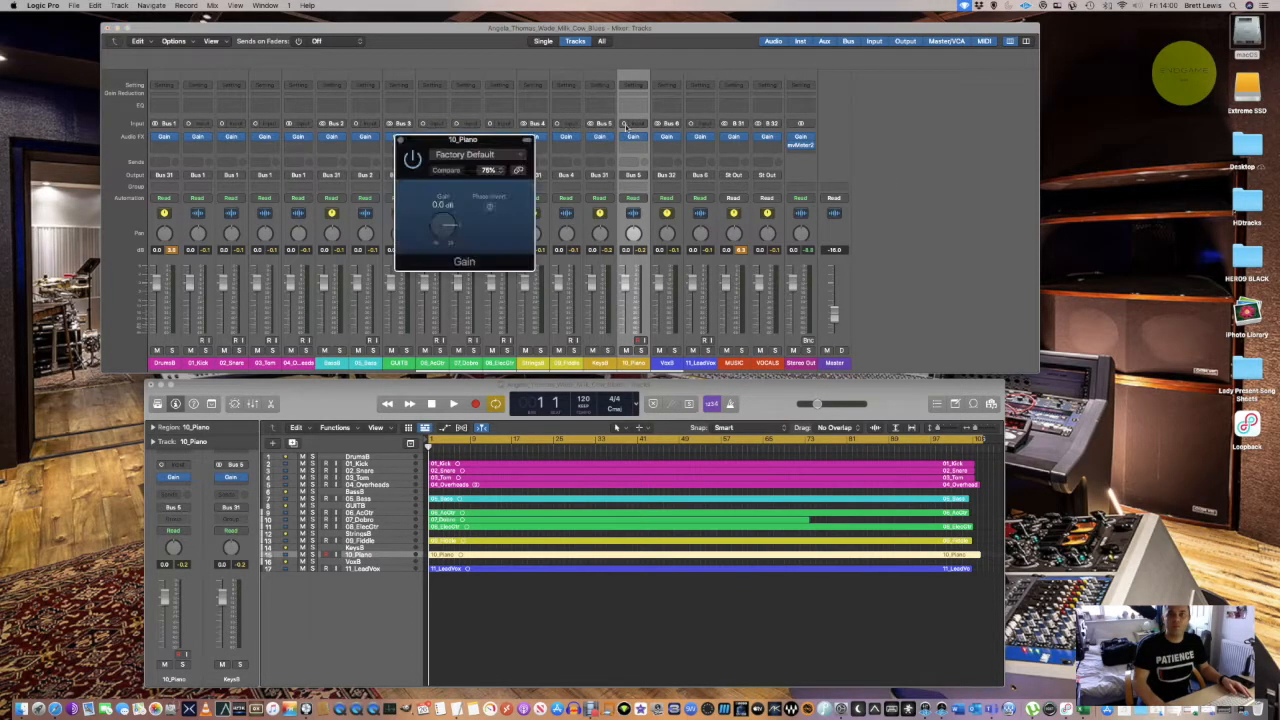
pyautogui.doubleClick(443, 204)
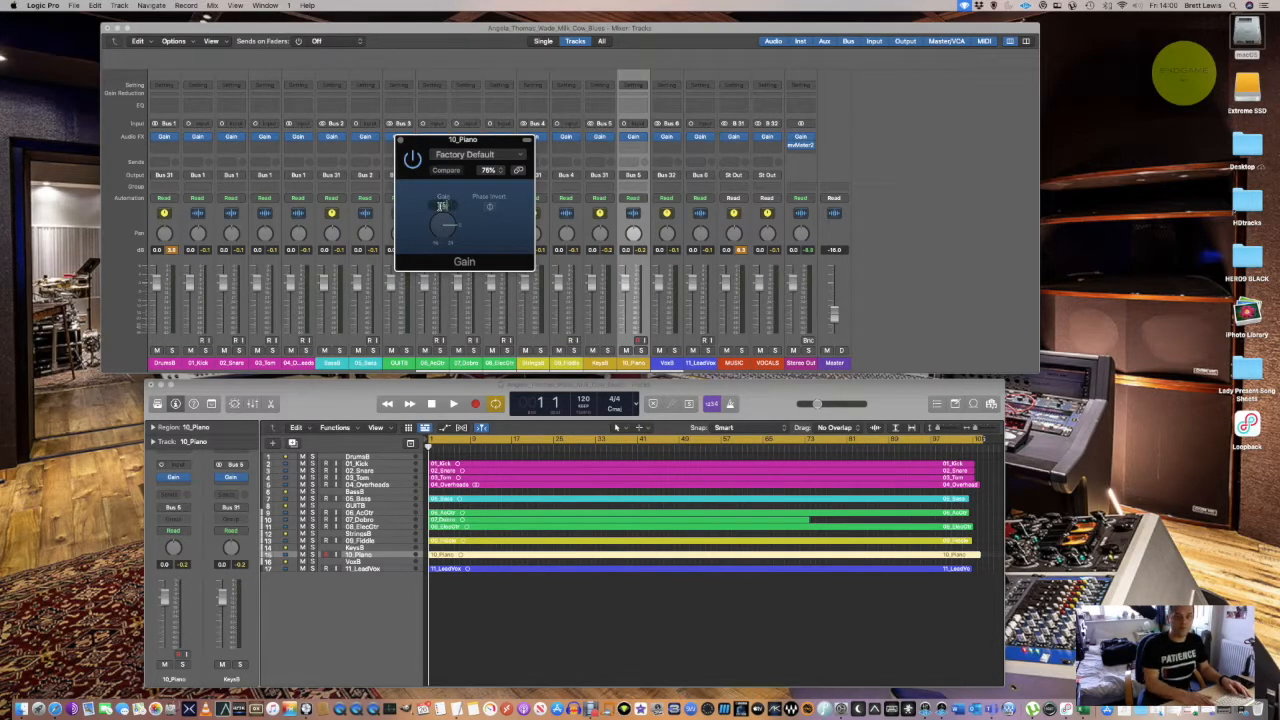
pyautogui.write('-10')
pyautogui.press('Return')
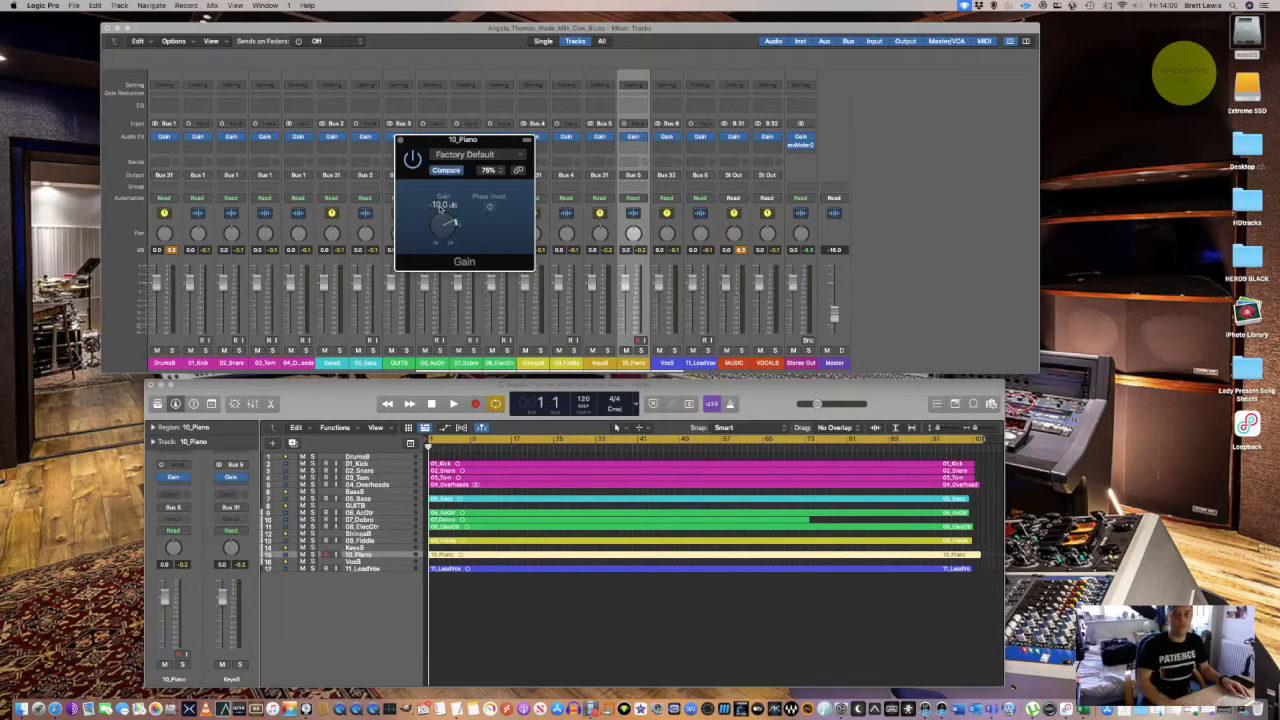
pyautogui.click(400, 141)
# Step: Set the gain of the 11_LeadVox channel's Gain plug-in to -10 dB and close its window
pyautogui.click(708, 262)
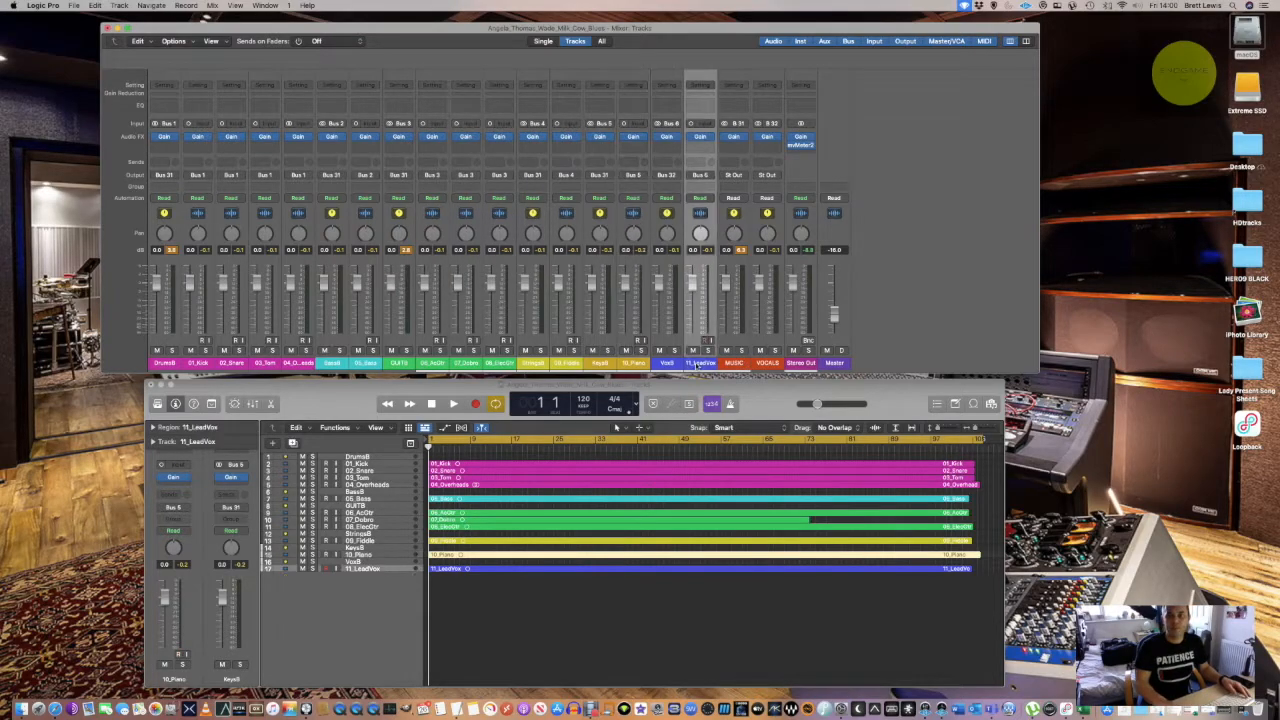
pyautogui.click(700, 136)
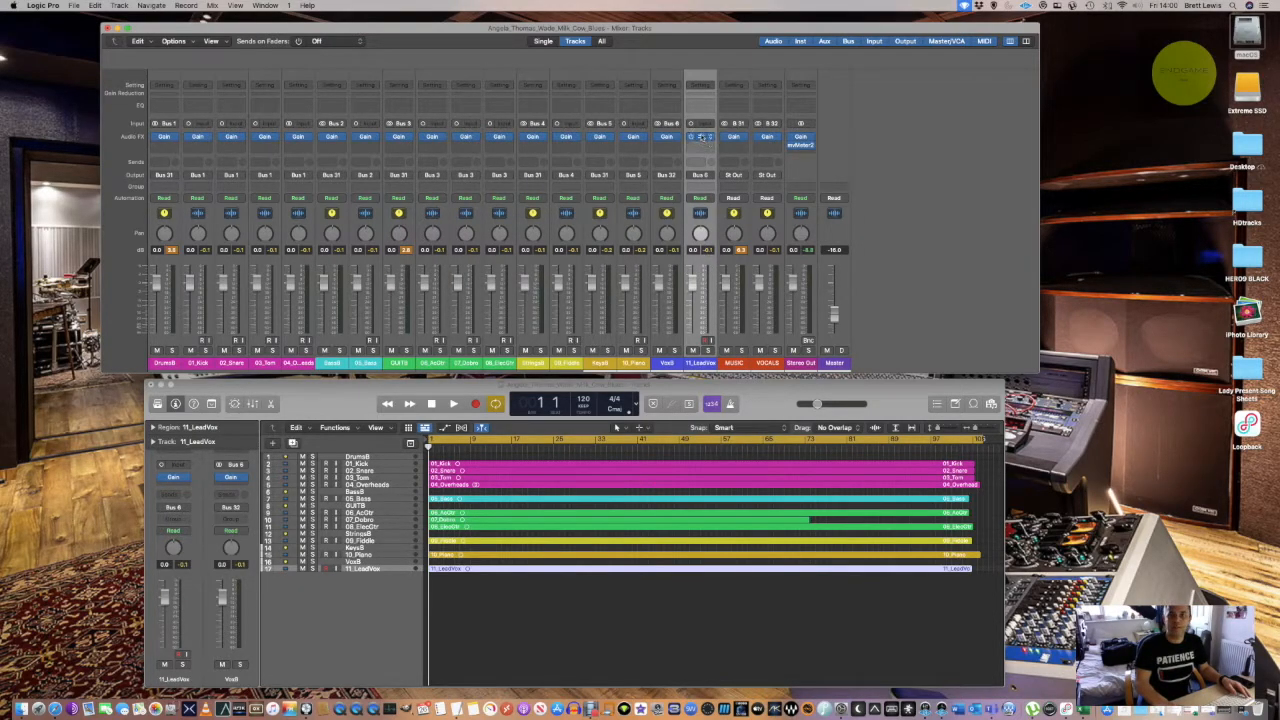
pyautogui.doubleClick(437, 205)
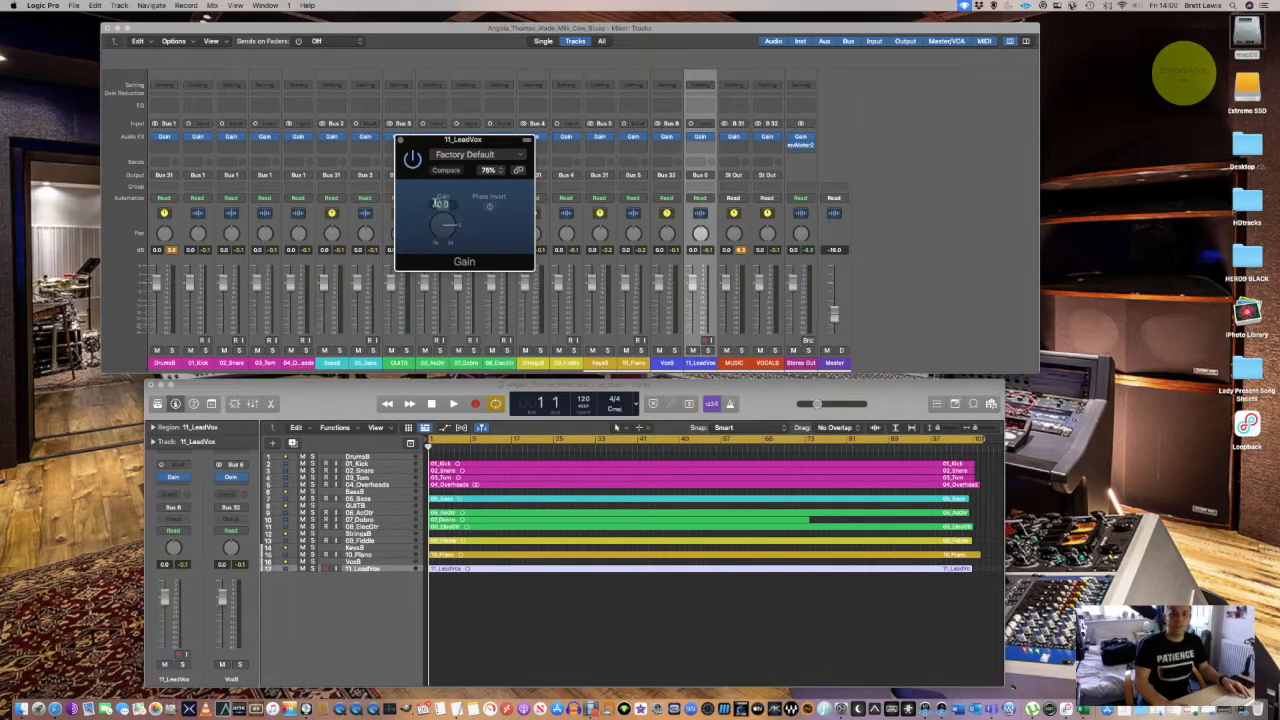
pyautogui.write('-10')
pyautogui.press('Return')
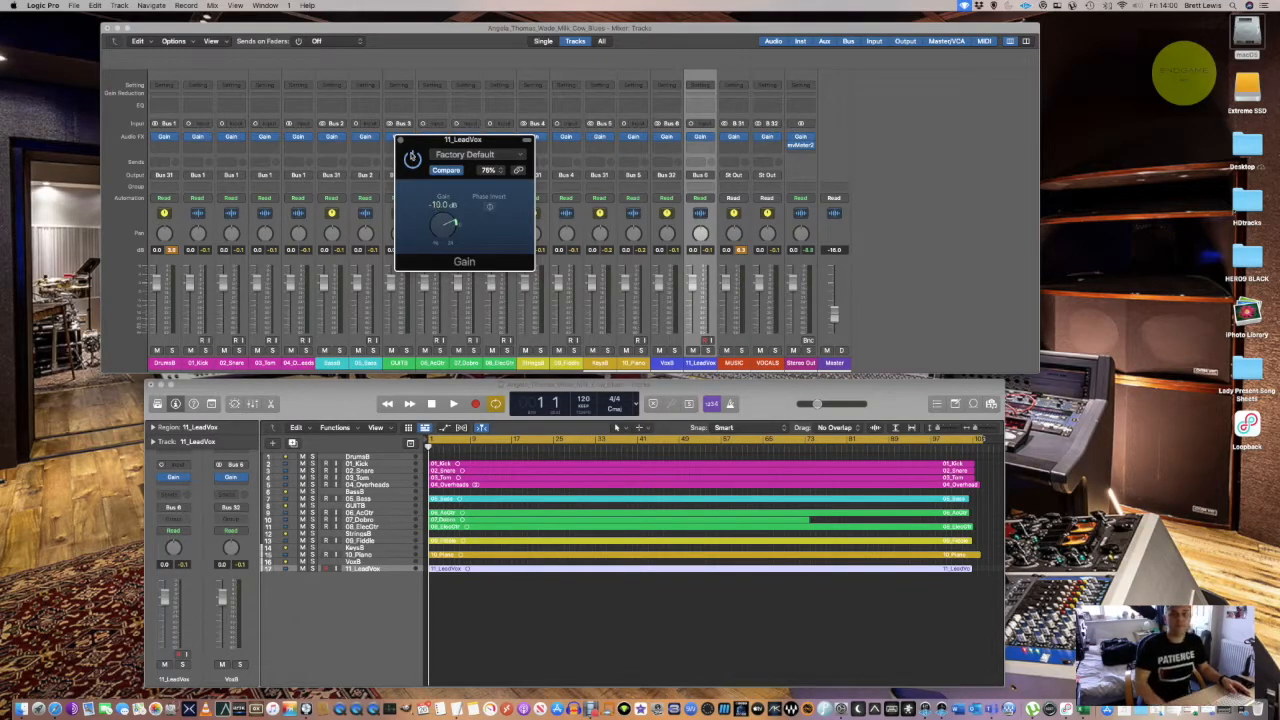
pyautogui.click(401, 141)
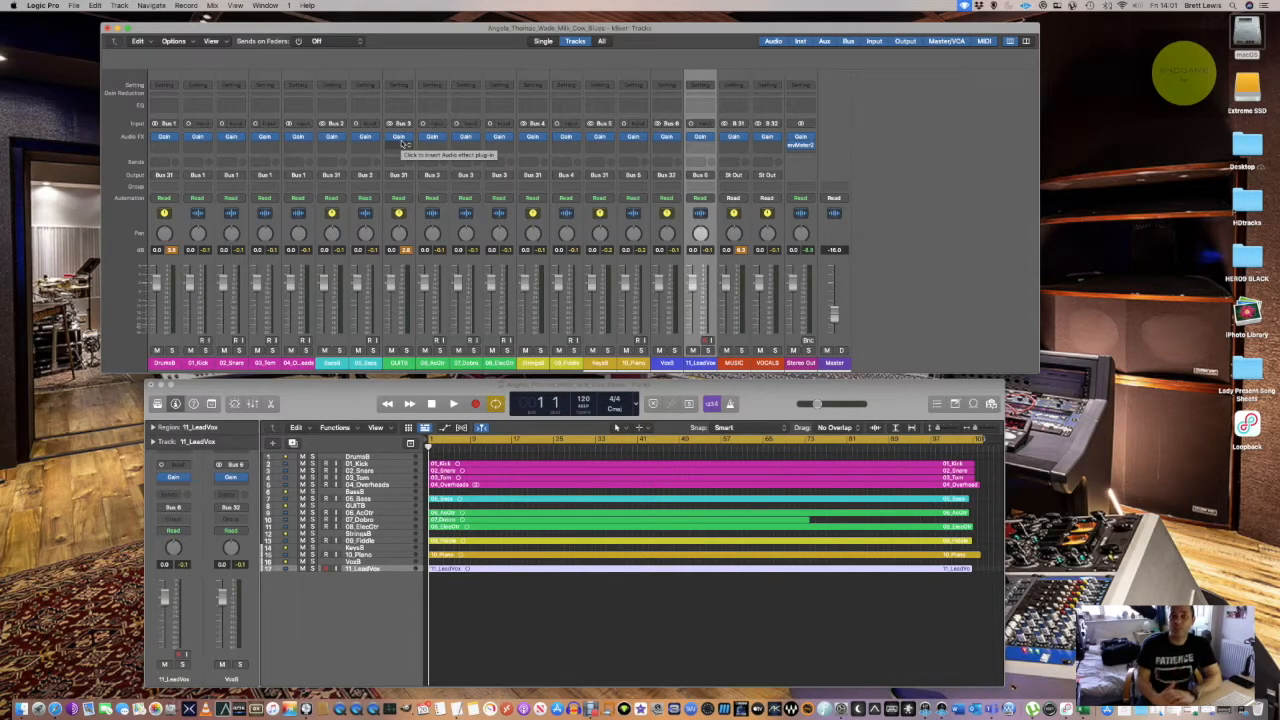
# Step: Select the MUSIC bus and play the song through to bar 104 to check the peak levels on the tracks and buses
pyautogui.click(733, 364)
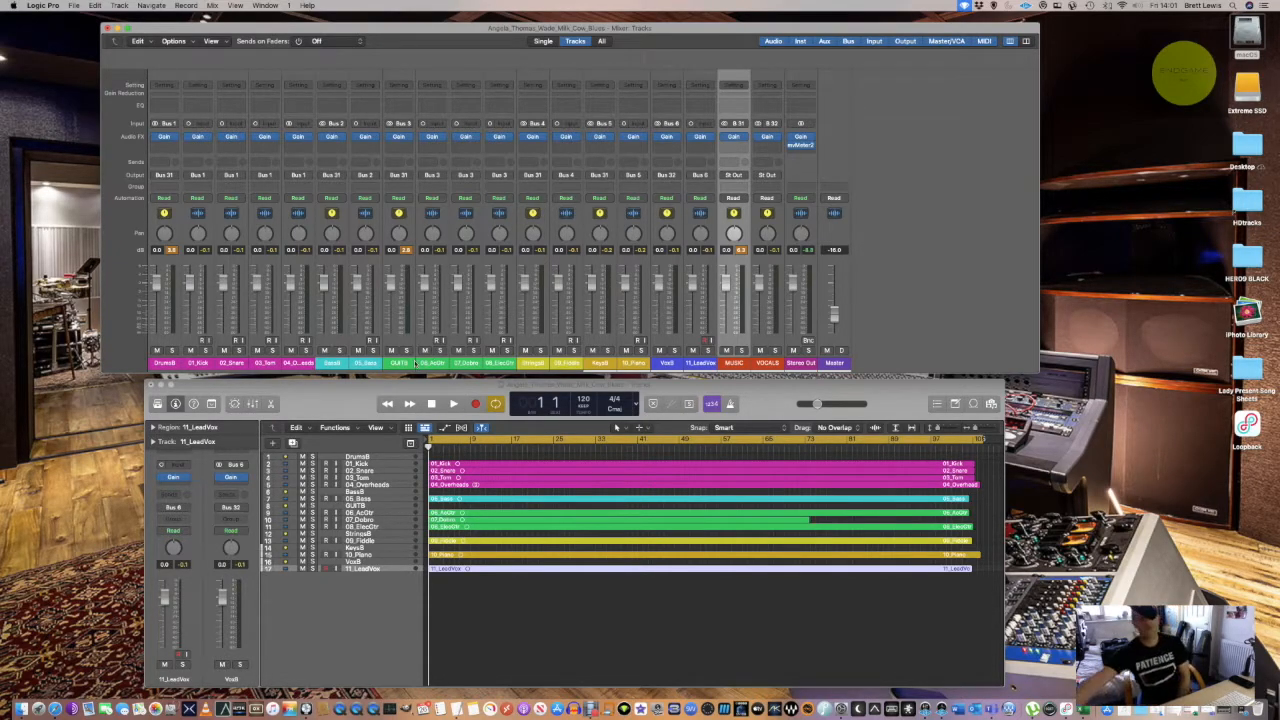
pyautogui.press('space')
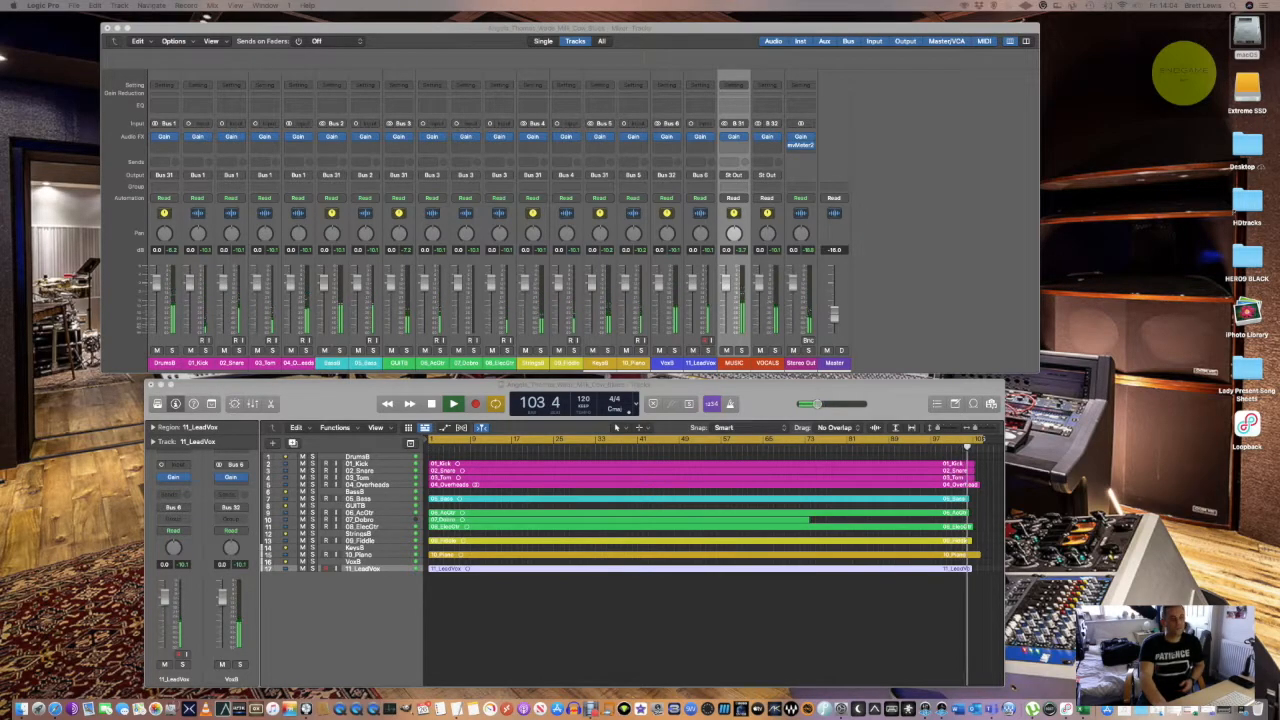
pyautogui.press('space')
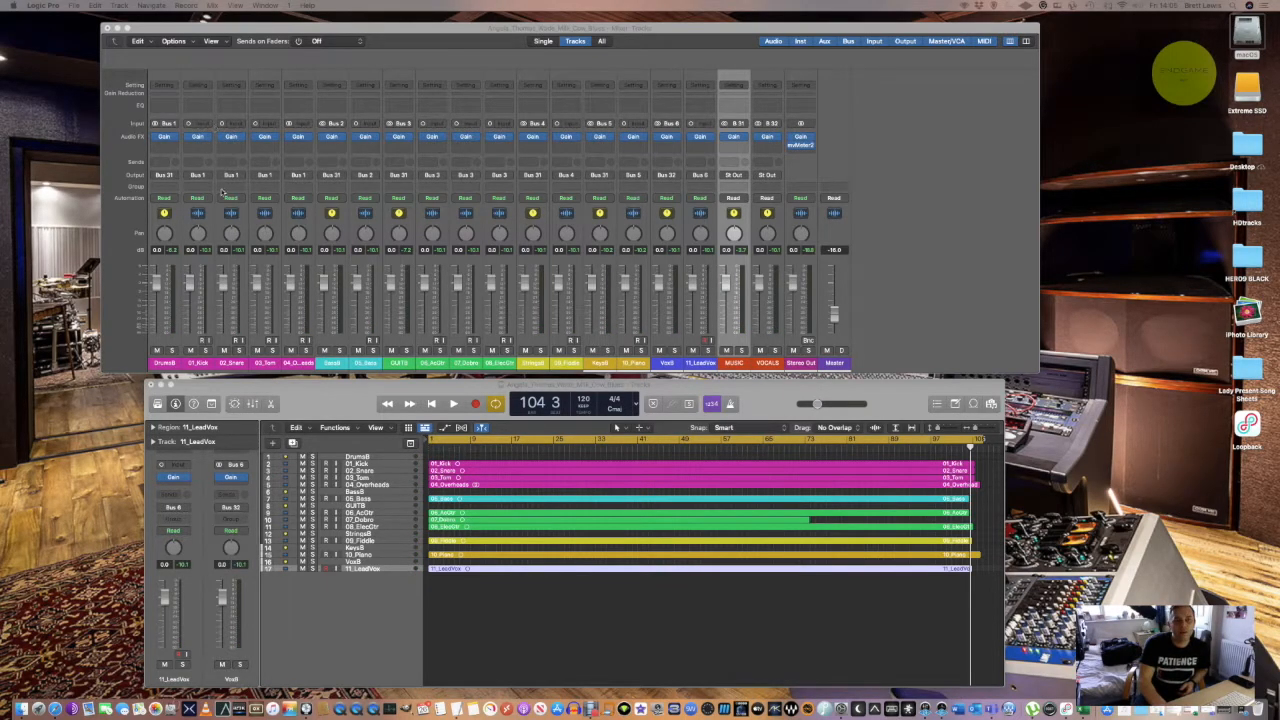
# Step: Set the gain of the DrumsB bus's Gain plug-in to -3.8 dB and close its window
pyautogui.click(163, 364)
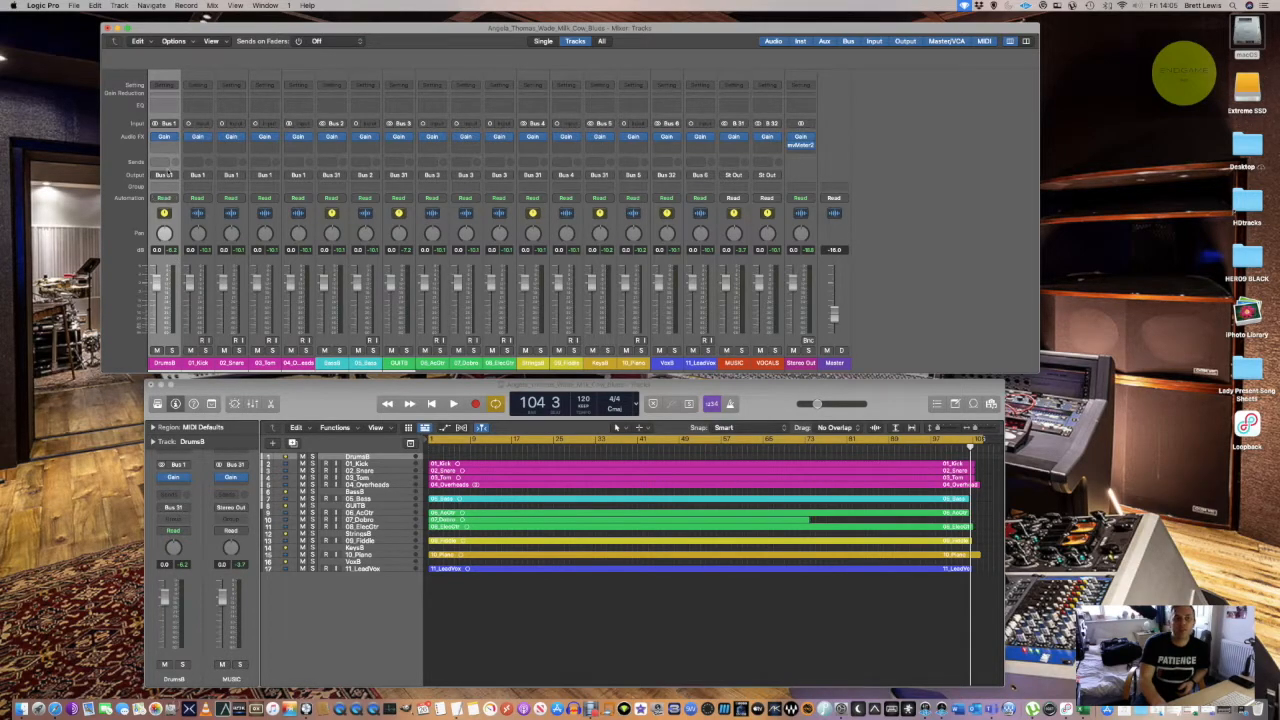
pyautogui.click(164, 136)
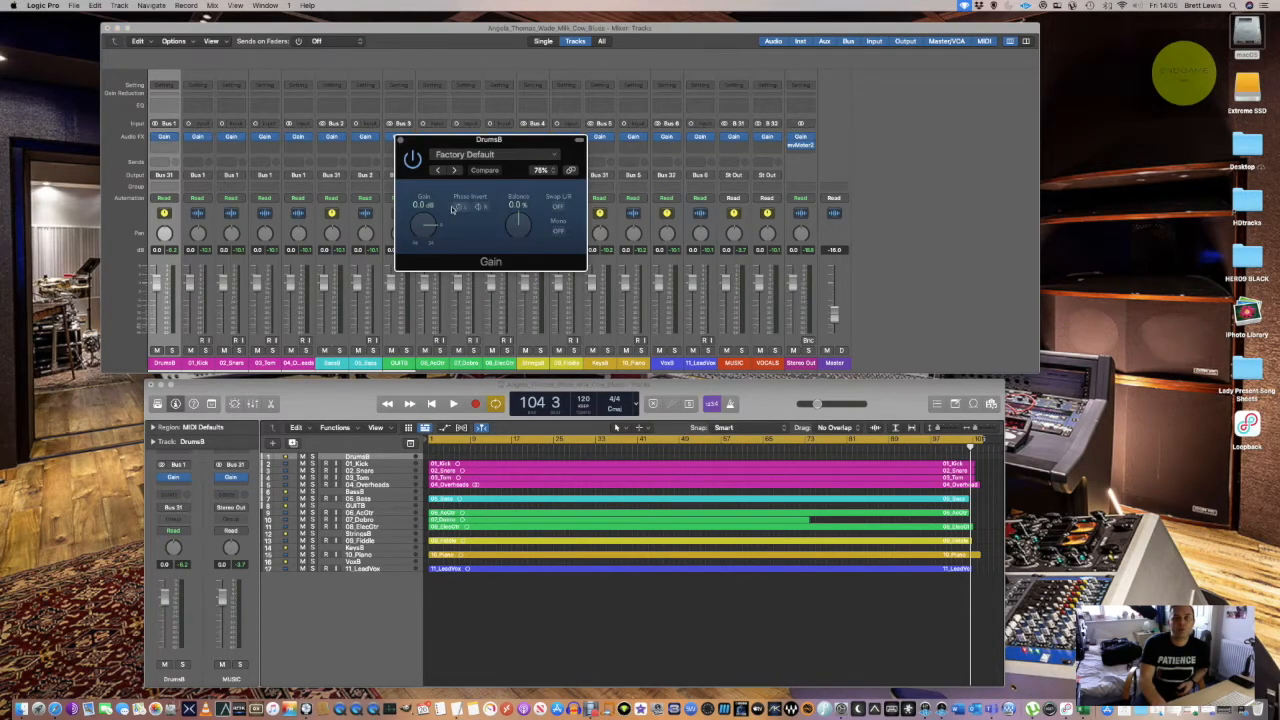
pyautogui.doubleClick(420, 204)
pyautogui.write('-')
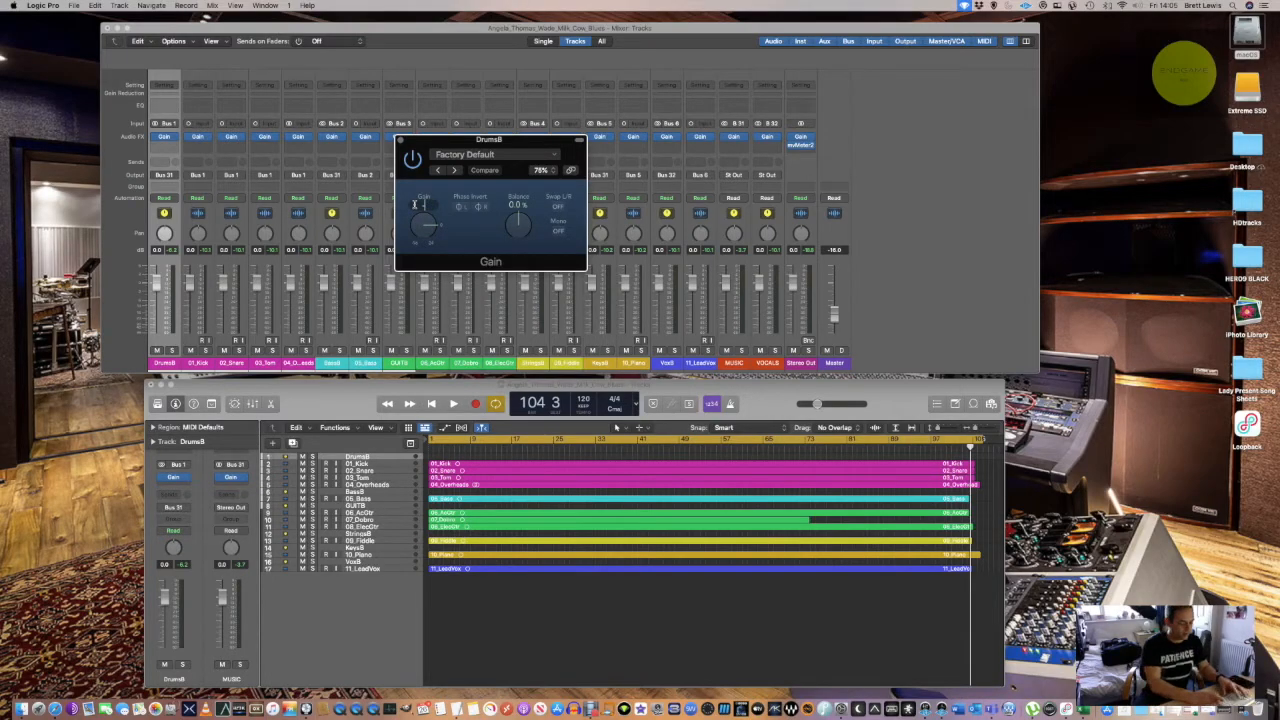
pyautogui.write('3')
pyautogui.press('Return')
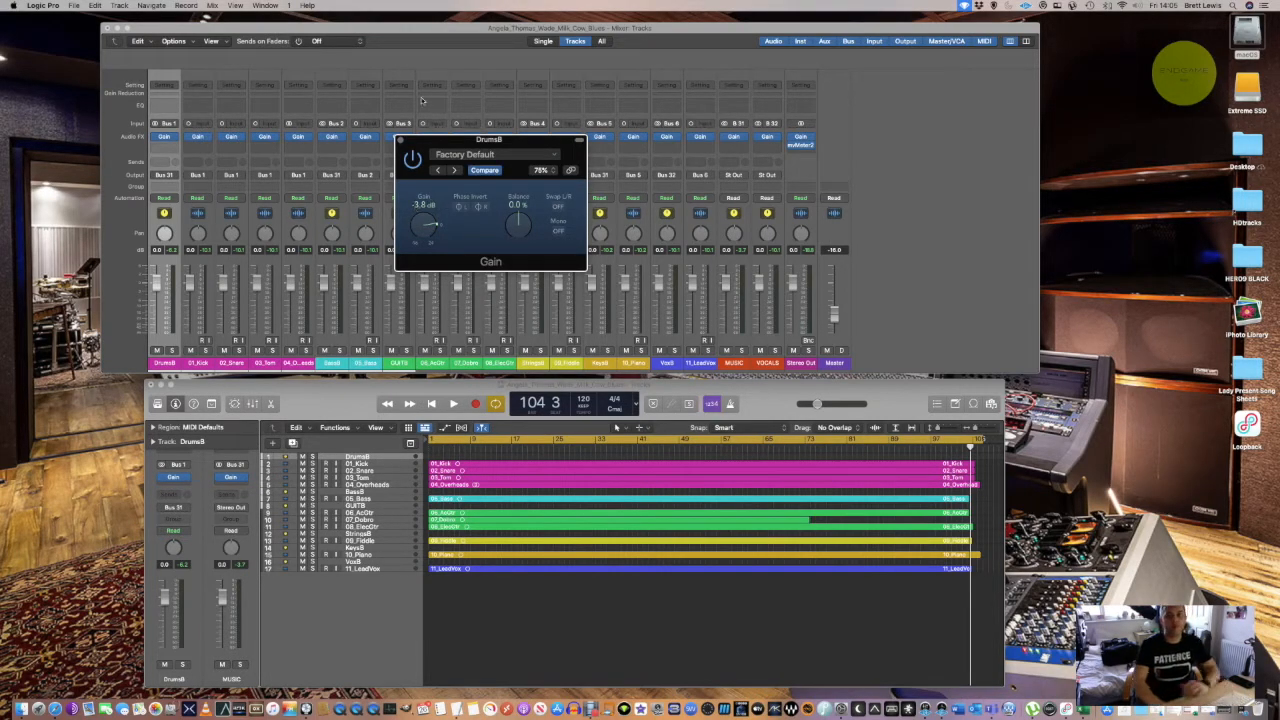
pyautogui.click(400, 141)
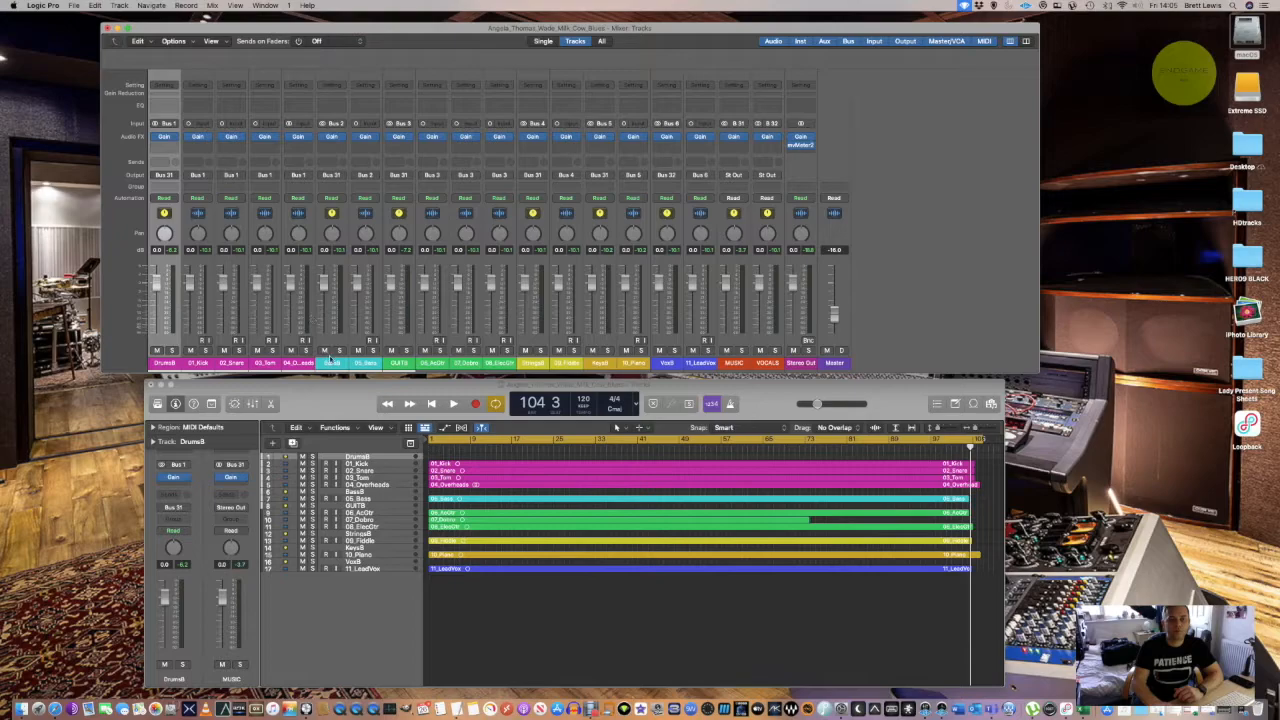
# Step: Check the bass channels' peaks, set the gain of the GUITB bus's Gain plug-in to -2.8 dB and close its window
pyautogui.click(333, 363)
pyautogui.click(361, 363)
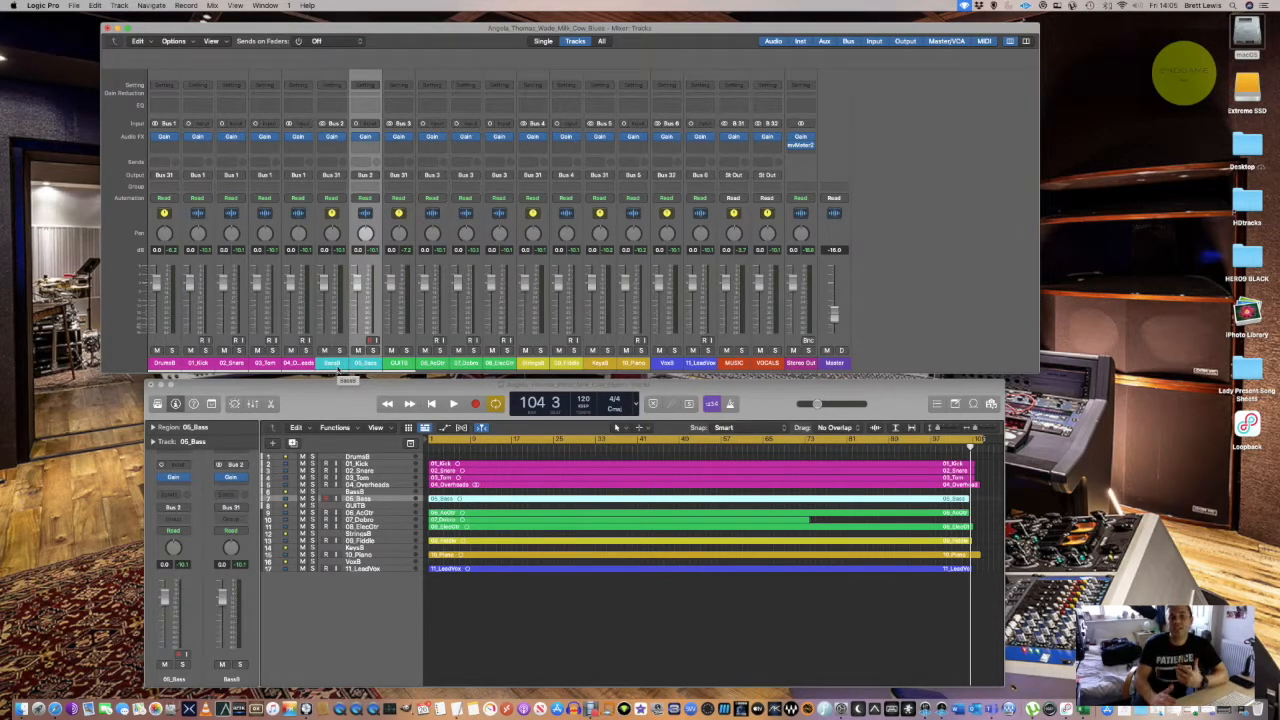
pyautogui.click(400, 364)
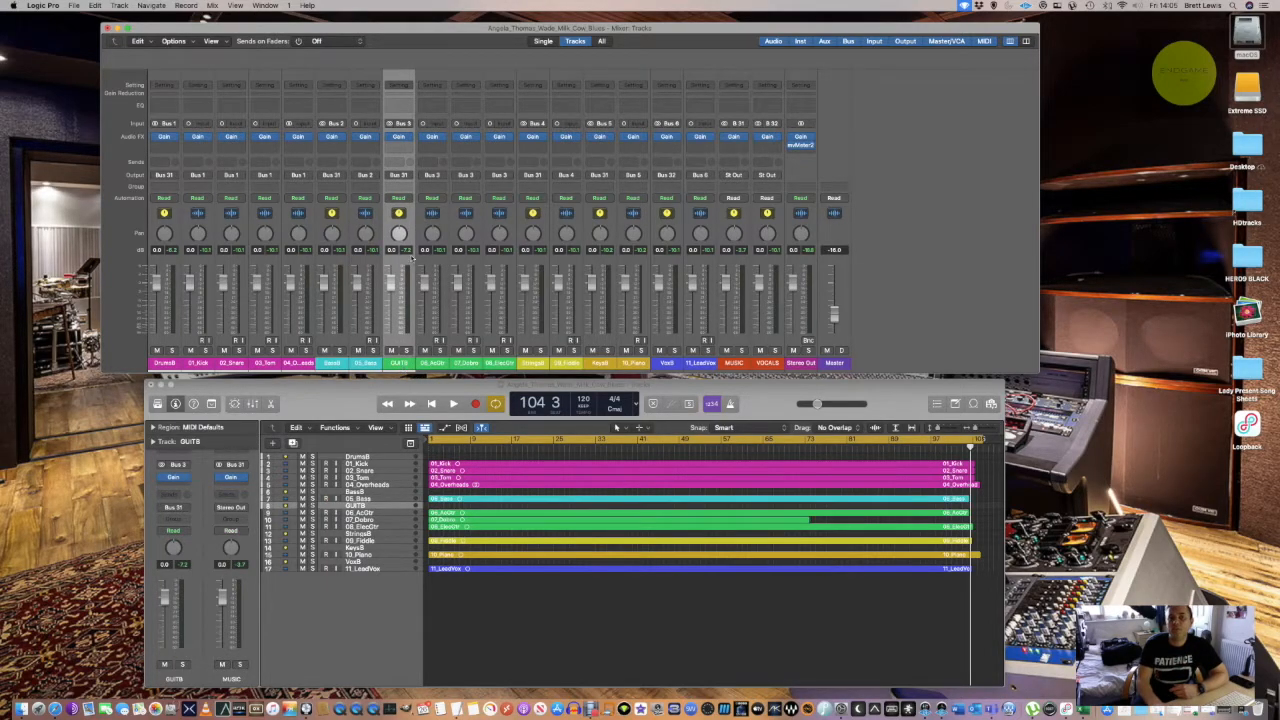
pyautogui.click(398, 136)
pyautogui.doubleClick(423, 205)
pyautogui.write('-')
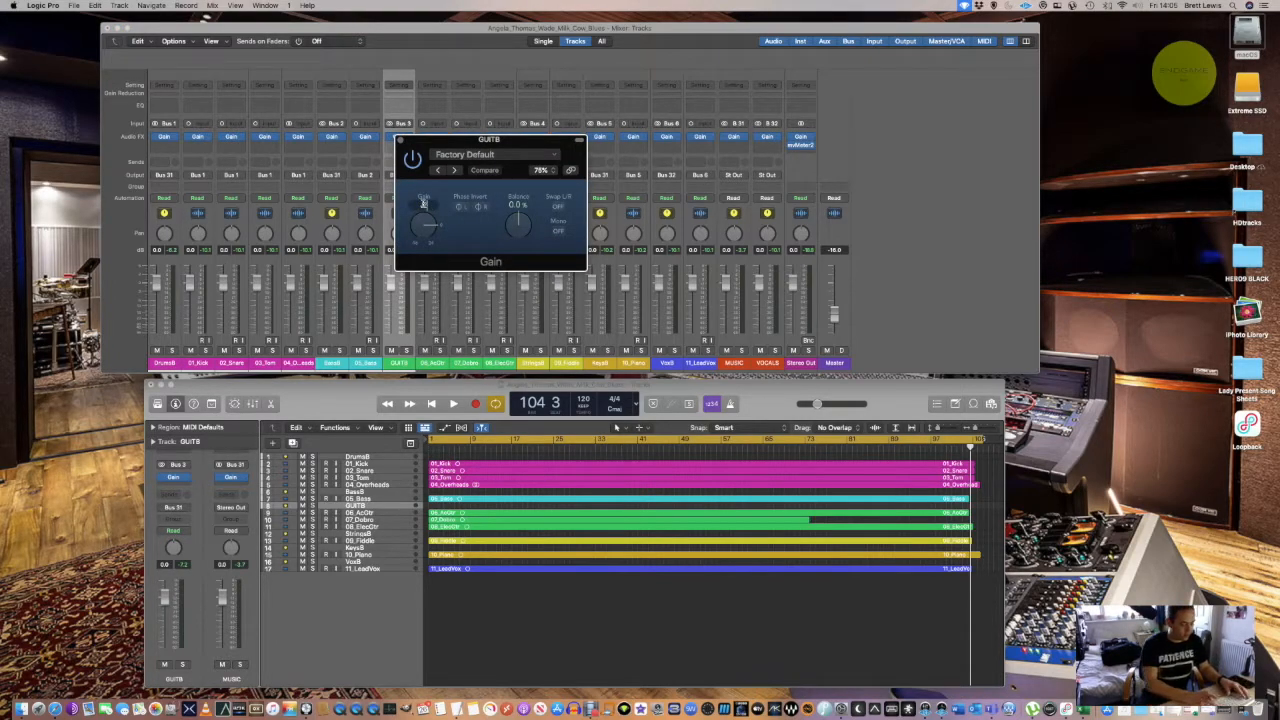
pyautogui.write('2')
pyautogui.press('Return')
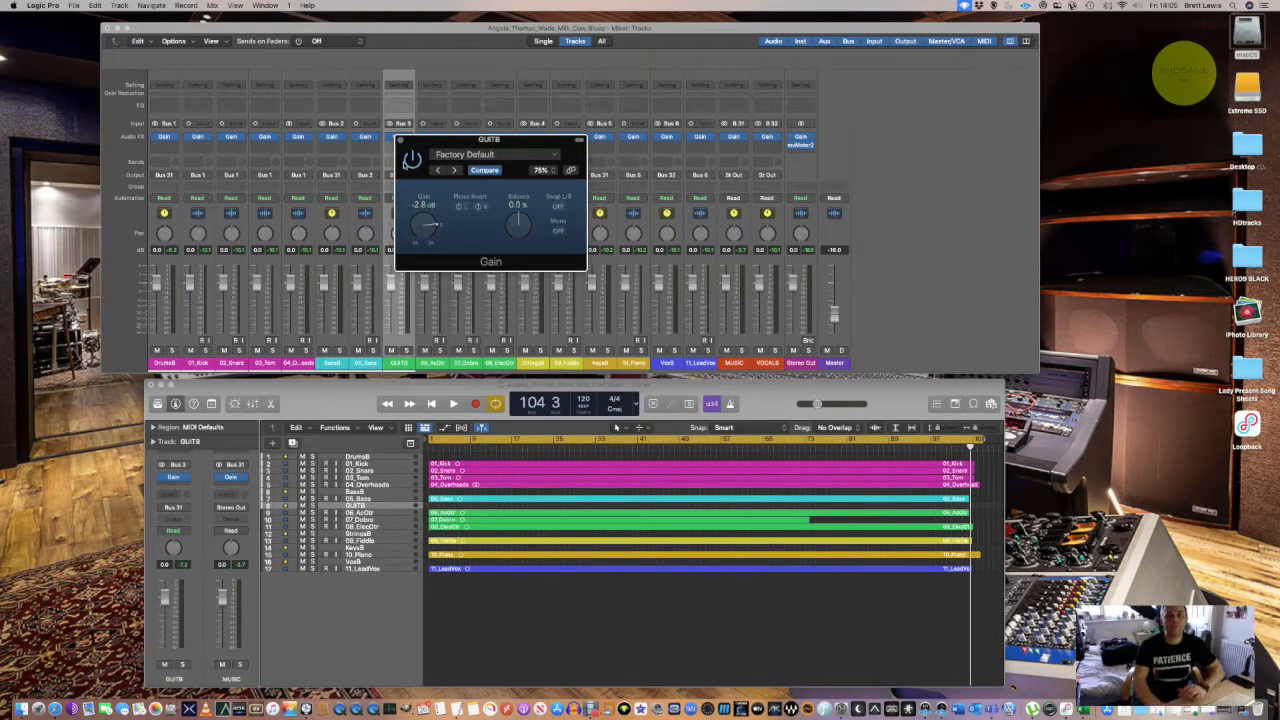
pyautogui.click(401, 141)
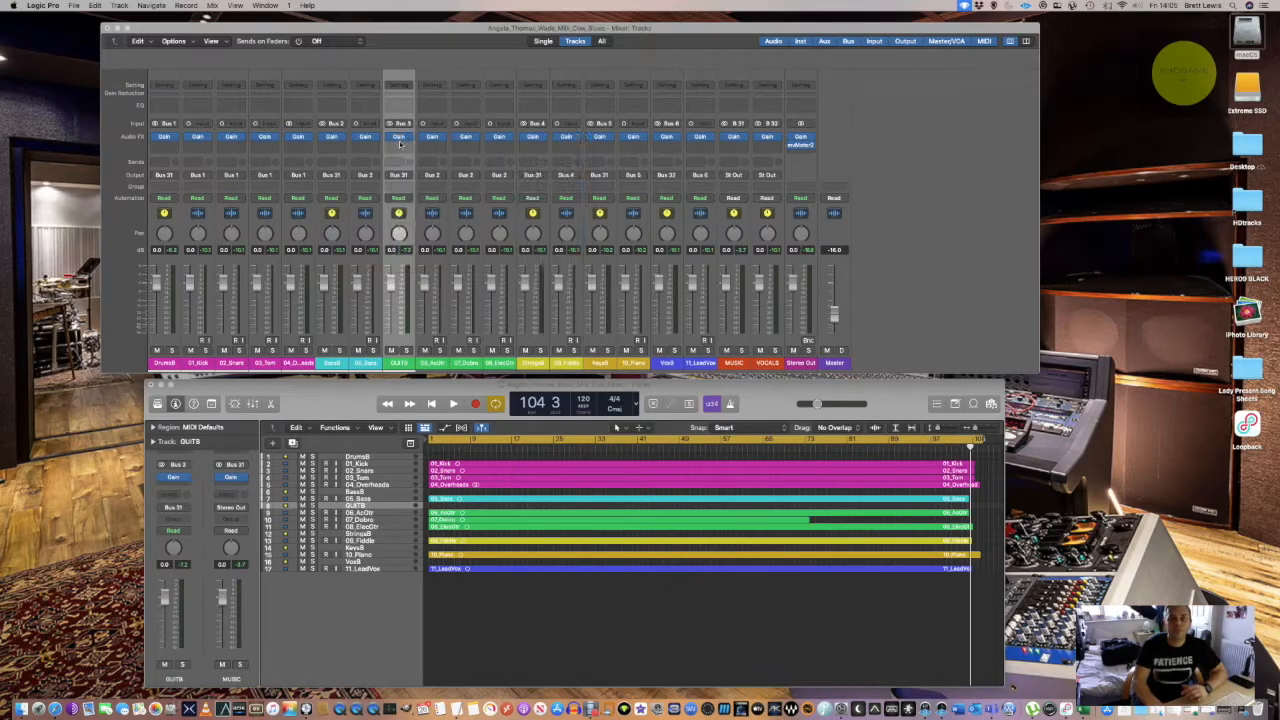
# Step: Check the StringsB, KeysB and VoxB peaks, then set the MUSIC bus's Gain plug-in to -5 dB and close its window
pyautogui.click(534, 364)
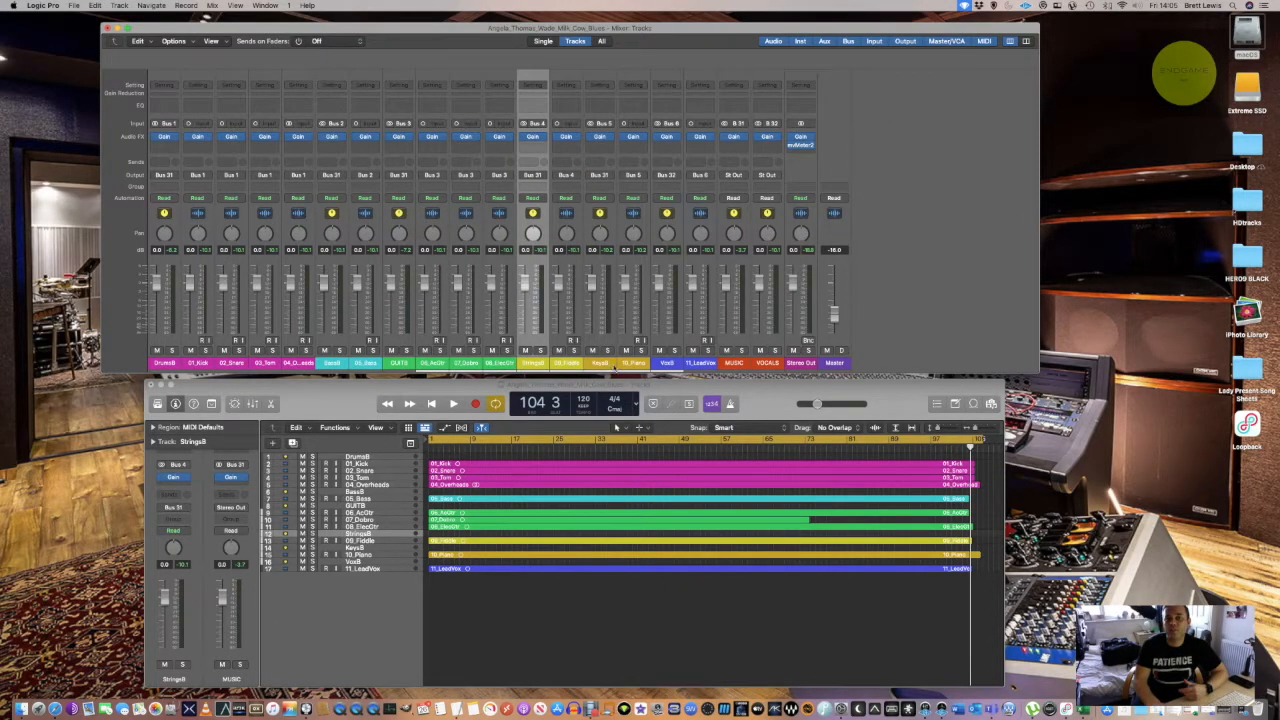
pyautogui.click(602, 363)
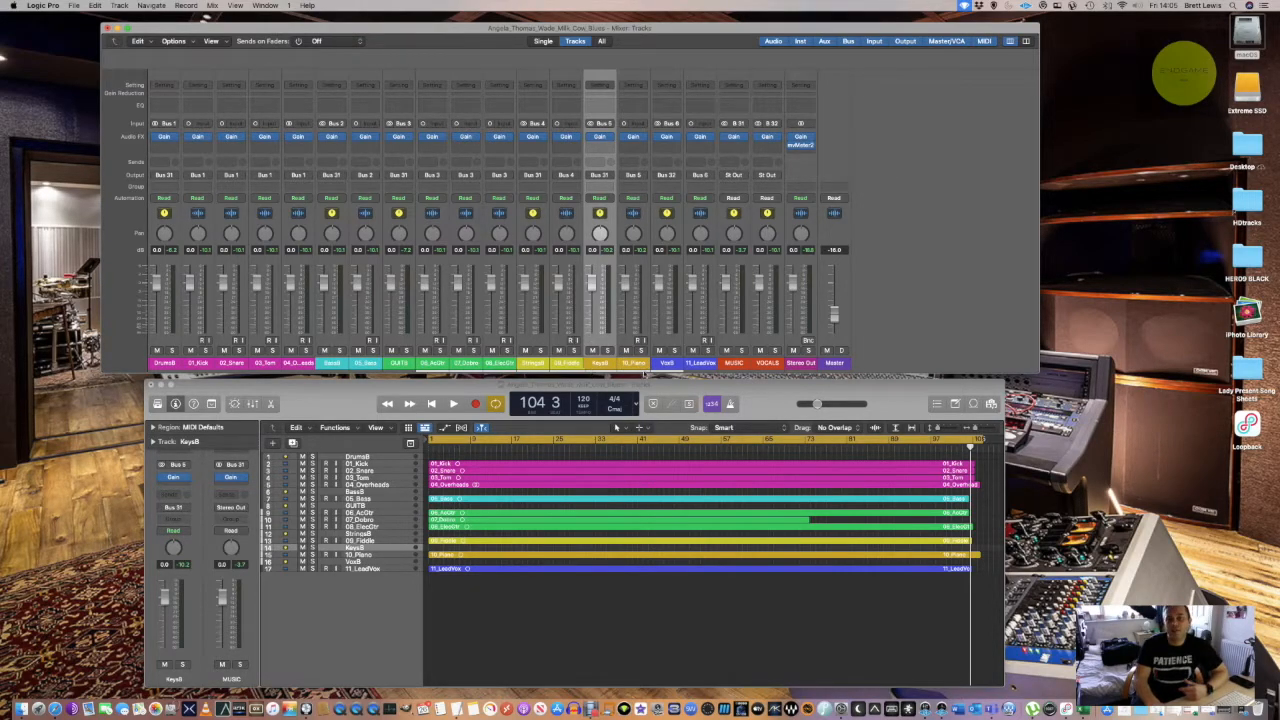
pyautogui.click(667, 364)
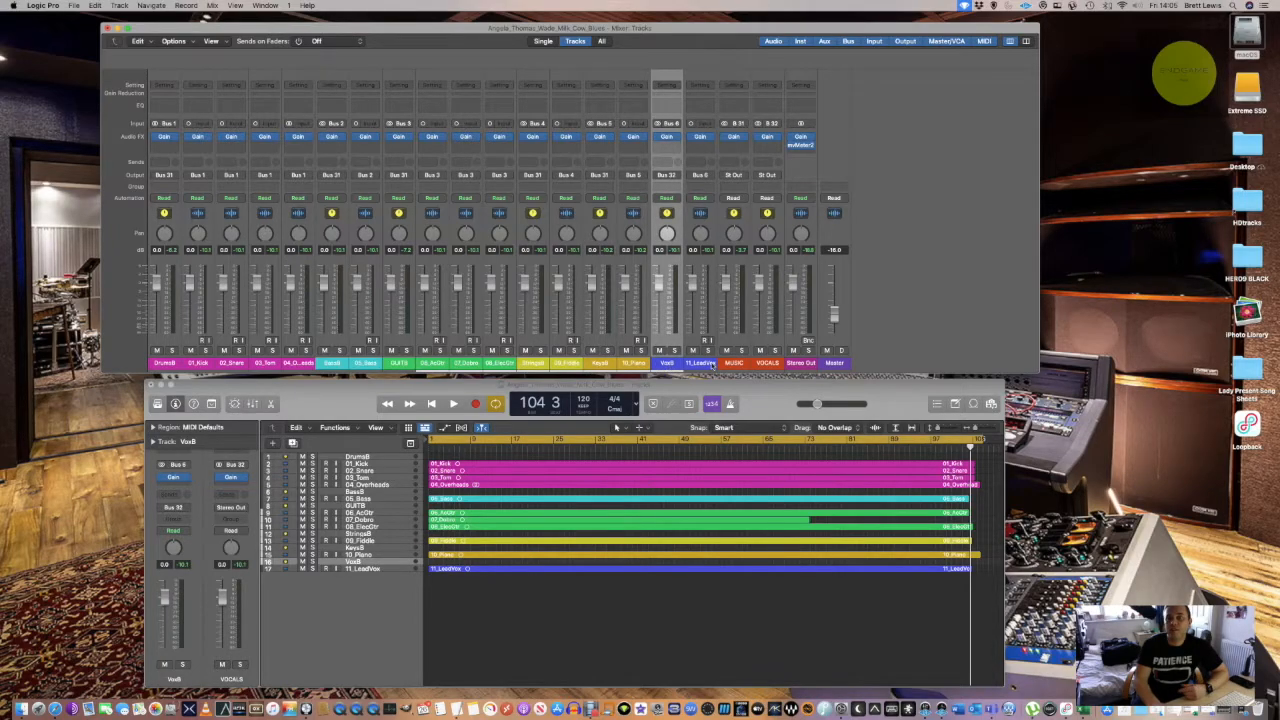
pyautogui.click(712, 364)
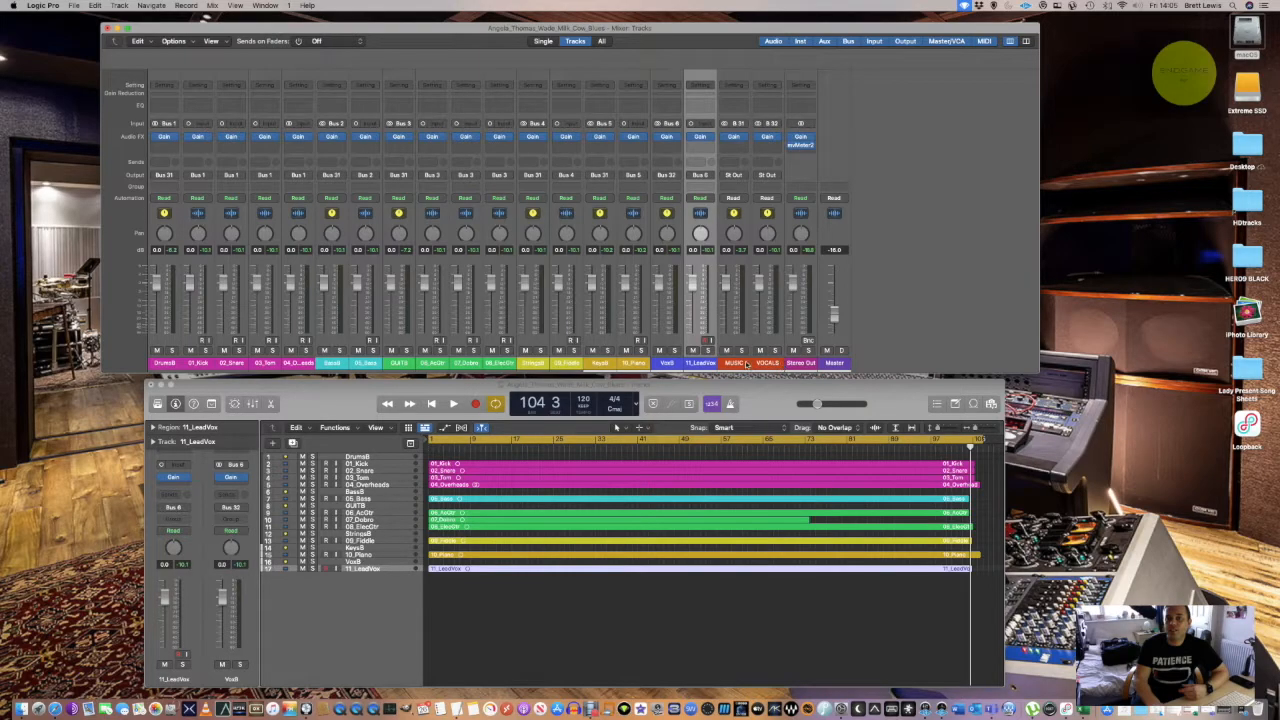
pyautogui.click(745, 364)
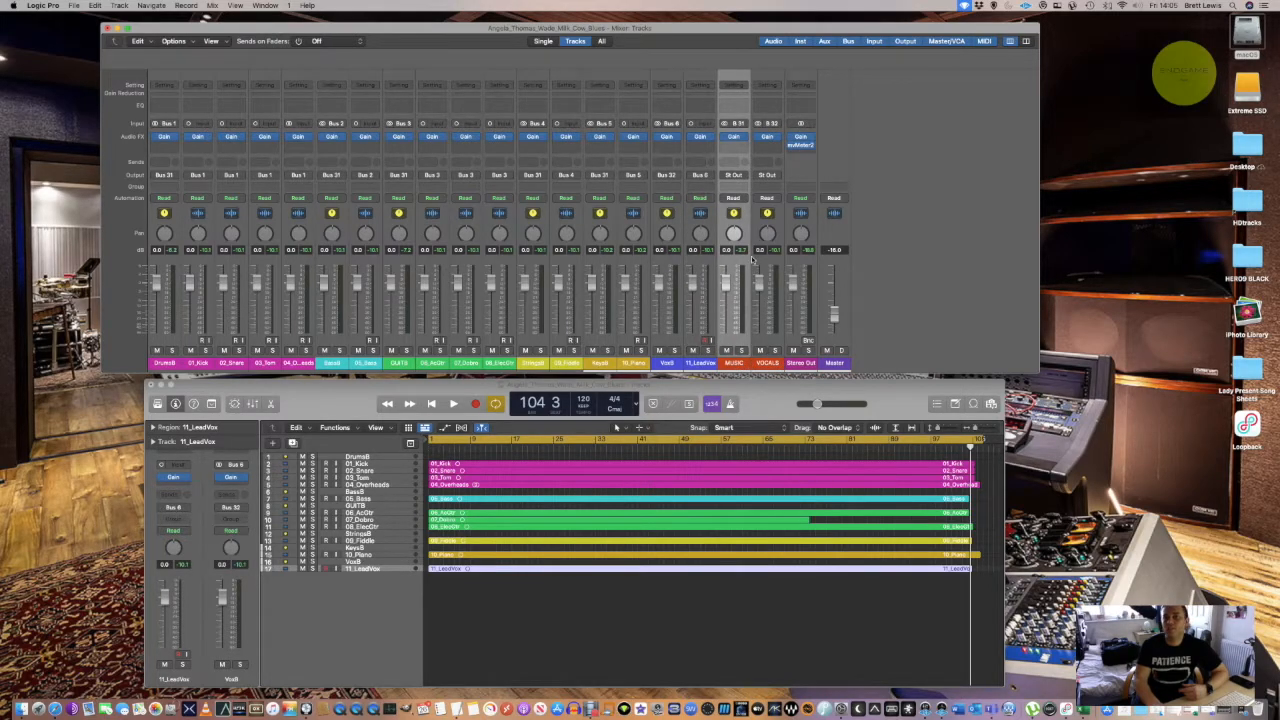
pyautogui.click(734, 136)
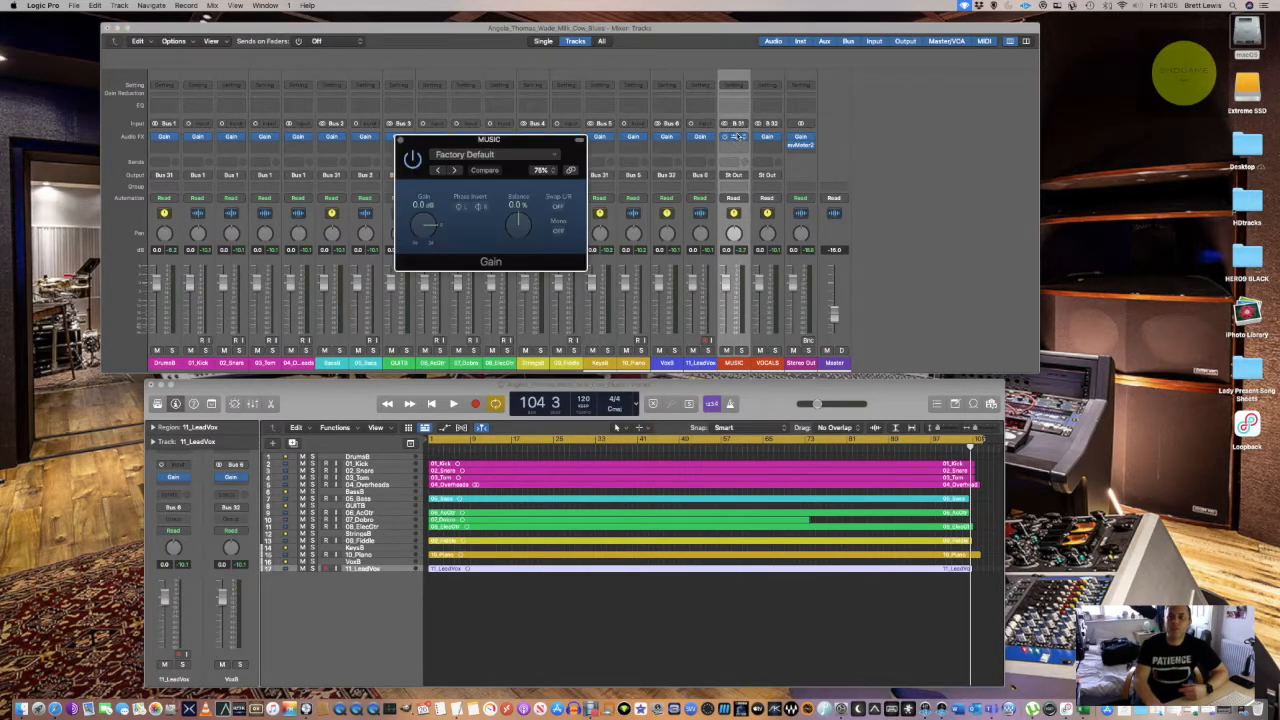
pyautogui.doubleClick(420, 205)
pyautogui.write('-')
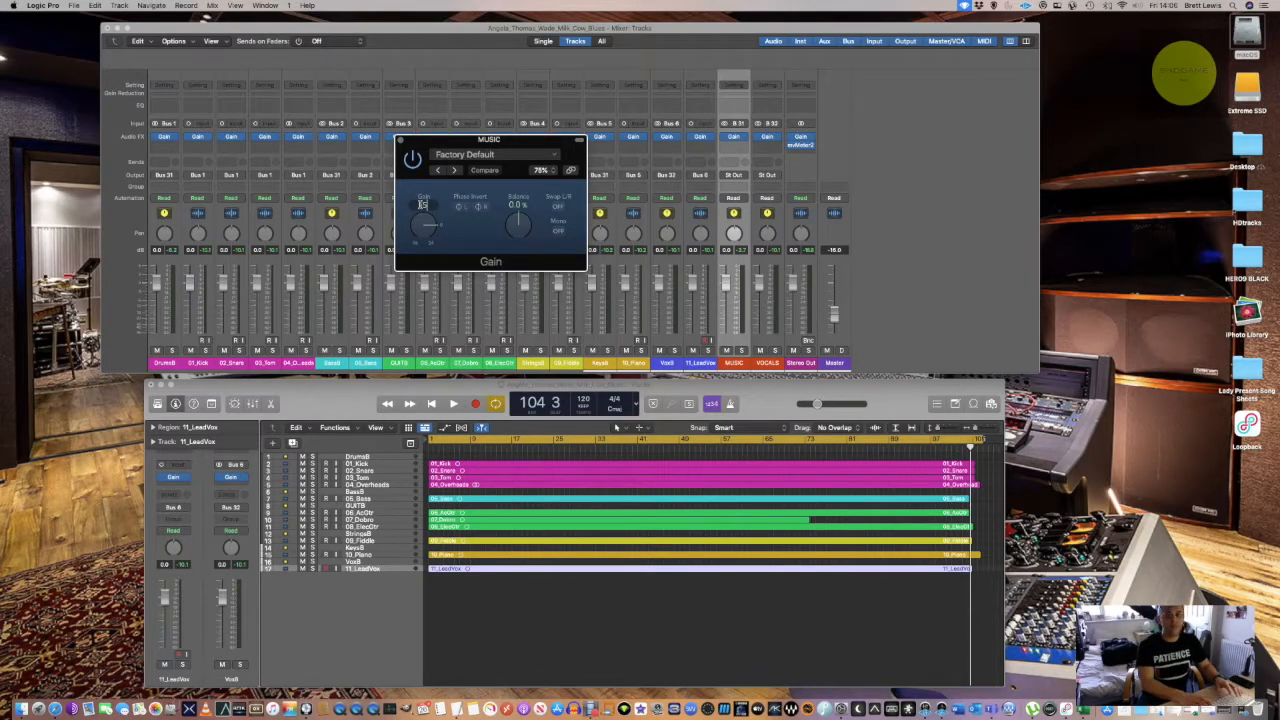
pyautogui.write('5')
pyautogui.press('Return')
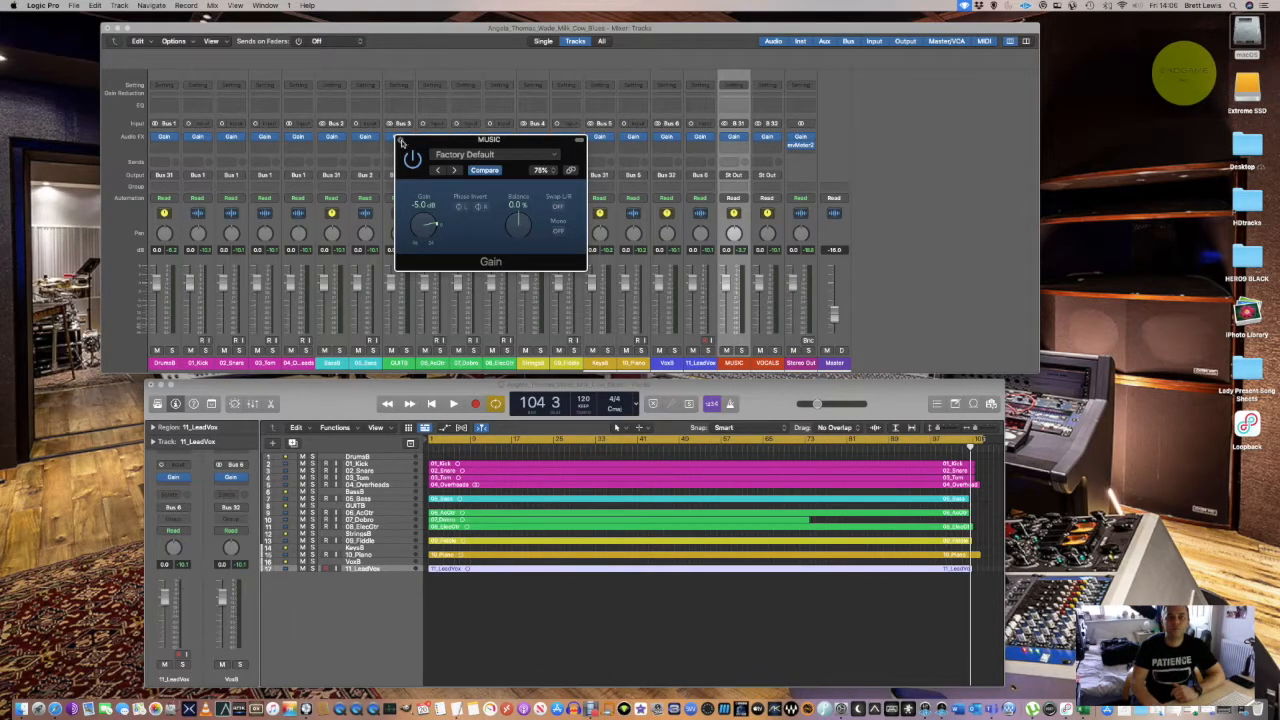
pyautogui.click(402, 142)
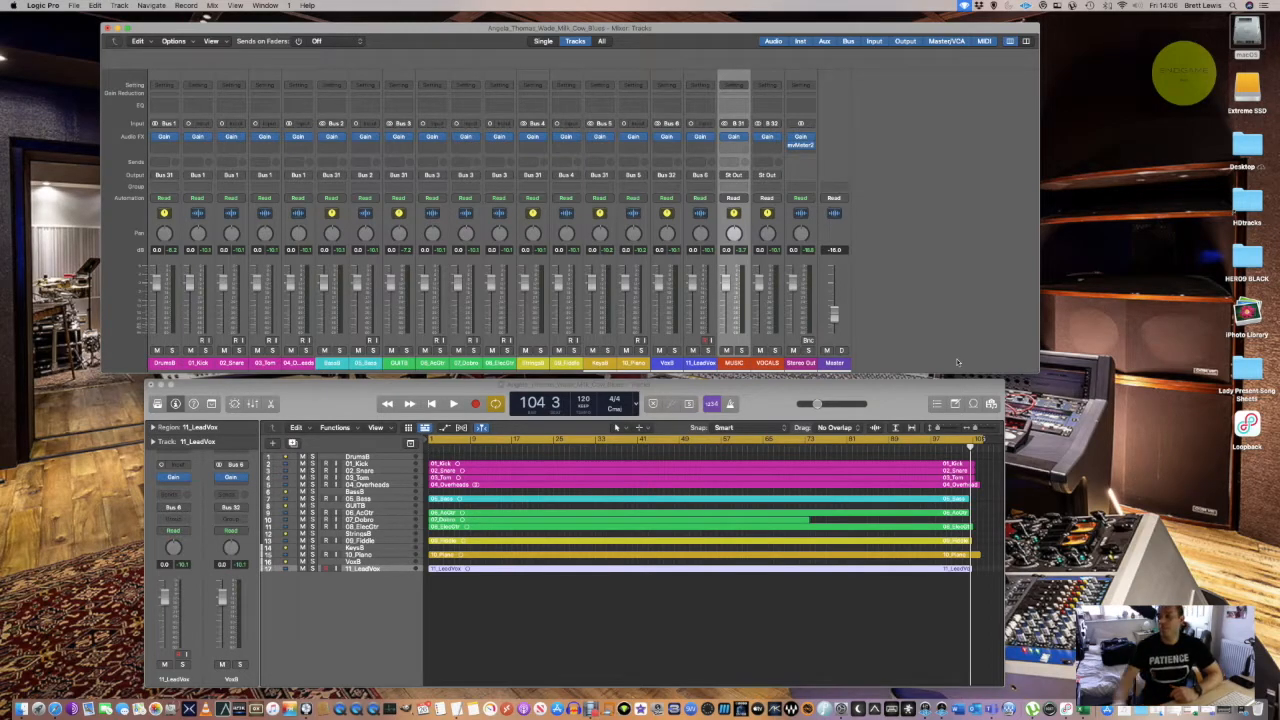
# Step: Return the playhead to the song start and open the Stereo Out's mvMeter2 window, placing it over the tracks area below the mixer
pyautogui.press('Return')
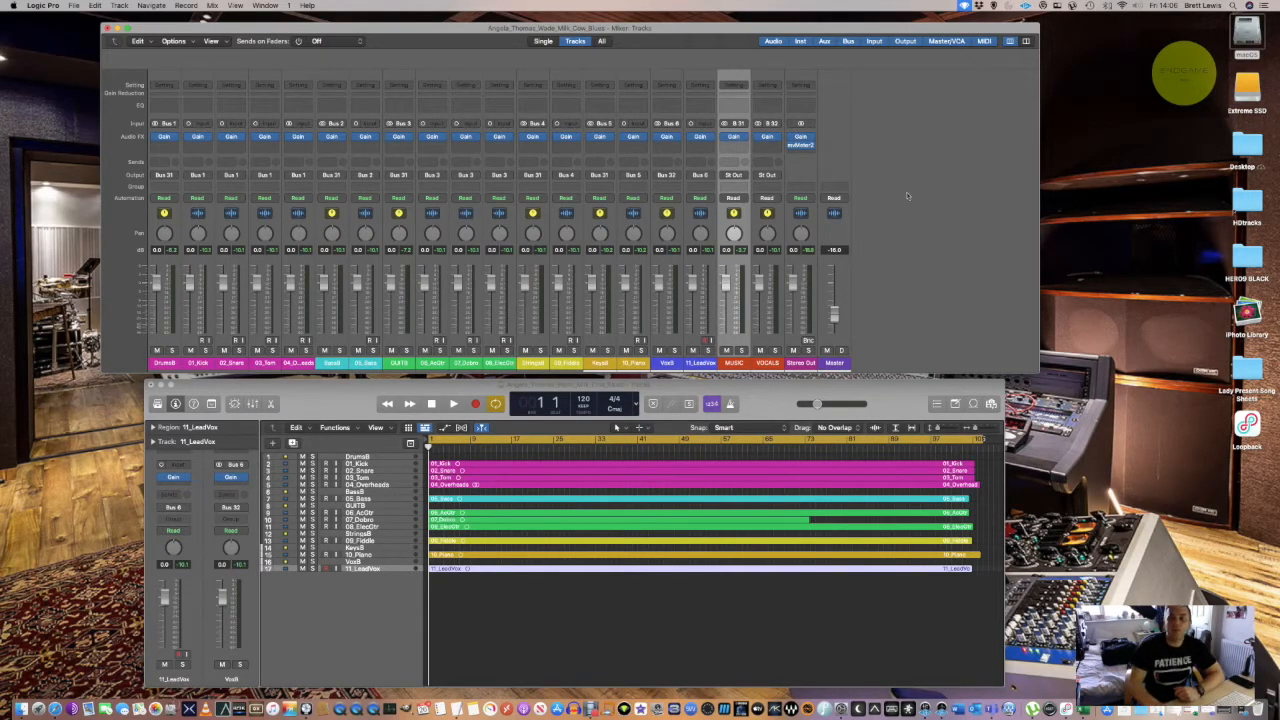
pyautogui.moveTo(800, 146)
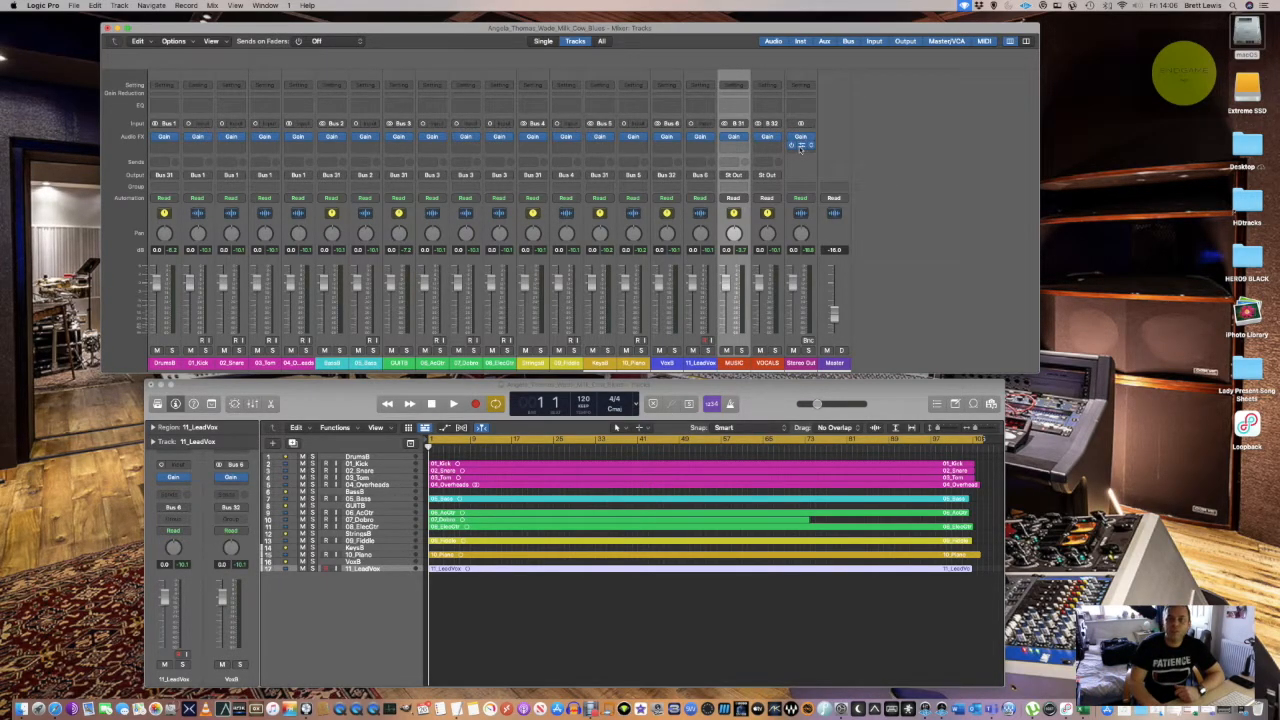
pyautogui.click(800, 145)
pyautogui.moveTo(640, 194); pyautogui.dragTo(631, 448)
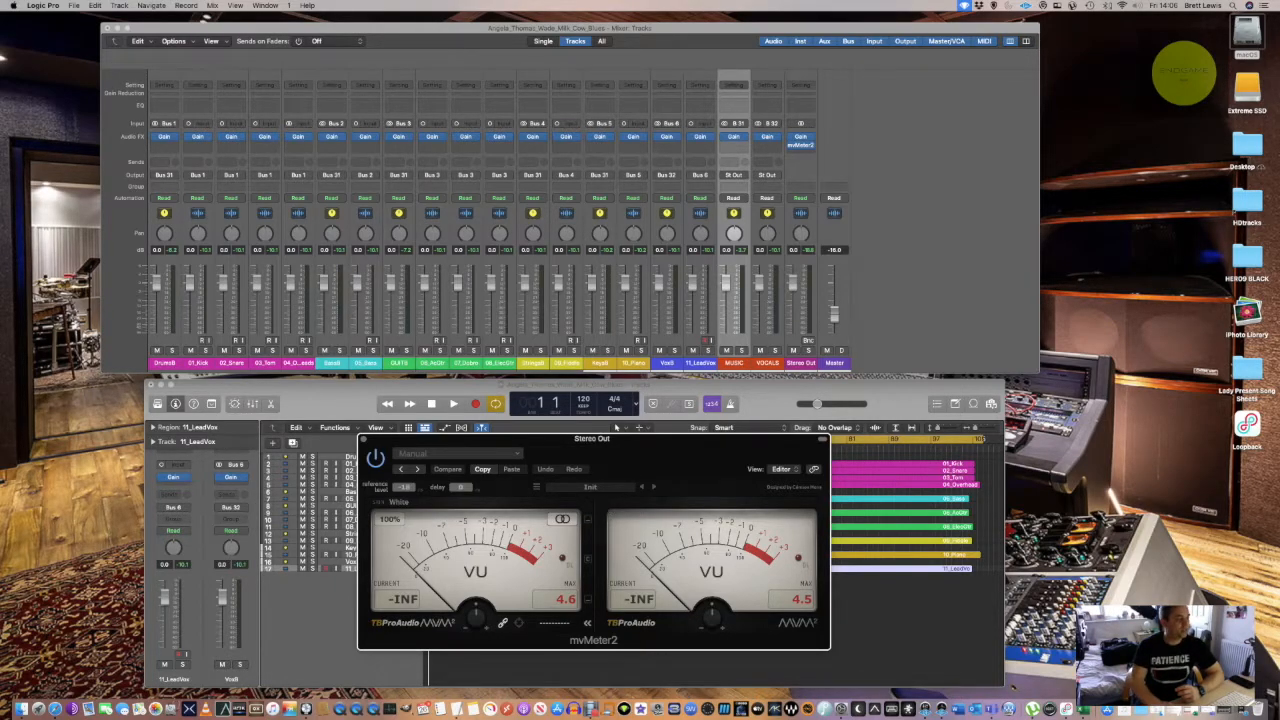
pyautogui.click(615, 427)
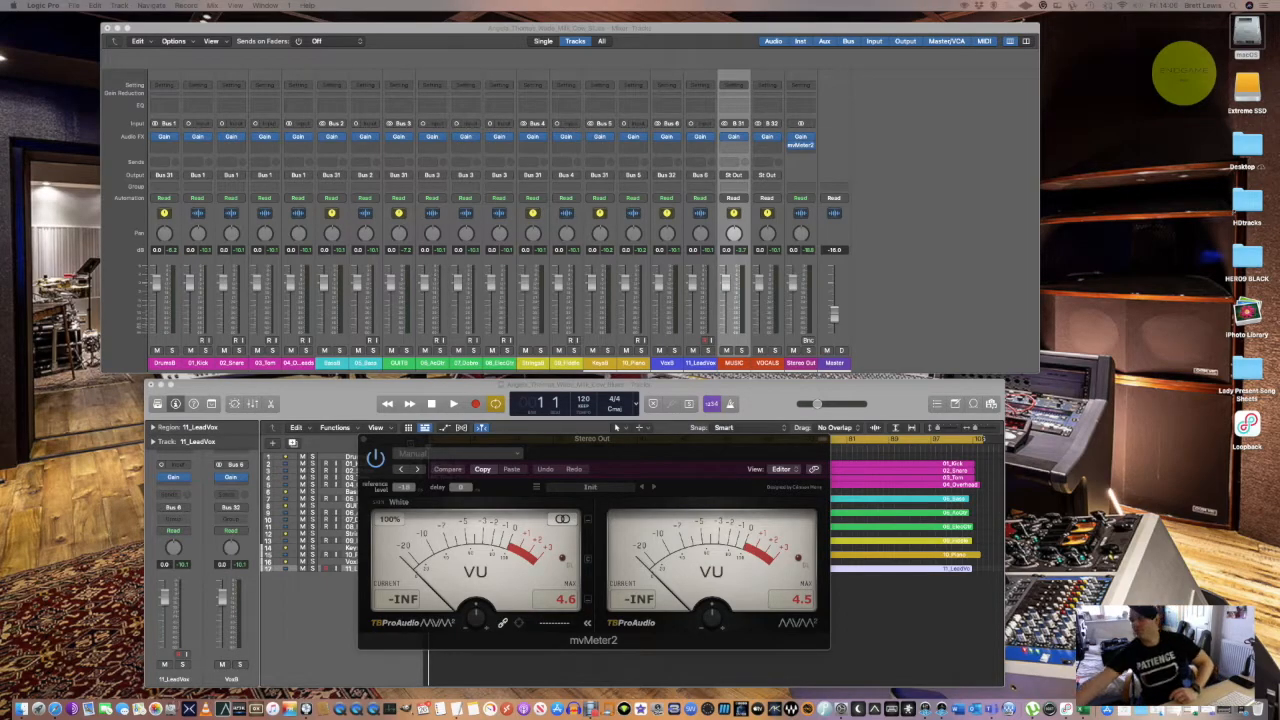
# Step: Play the song through while watching the VU meter, raise the Master fader back to about unity and stop playback
pyautogui.press('space')
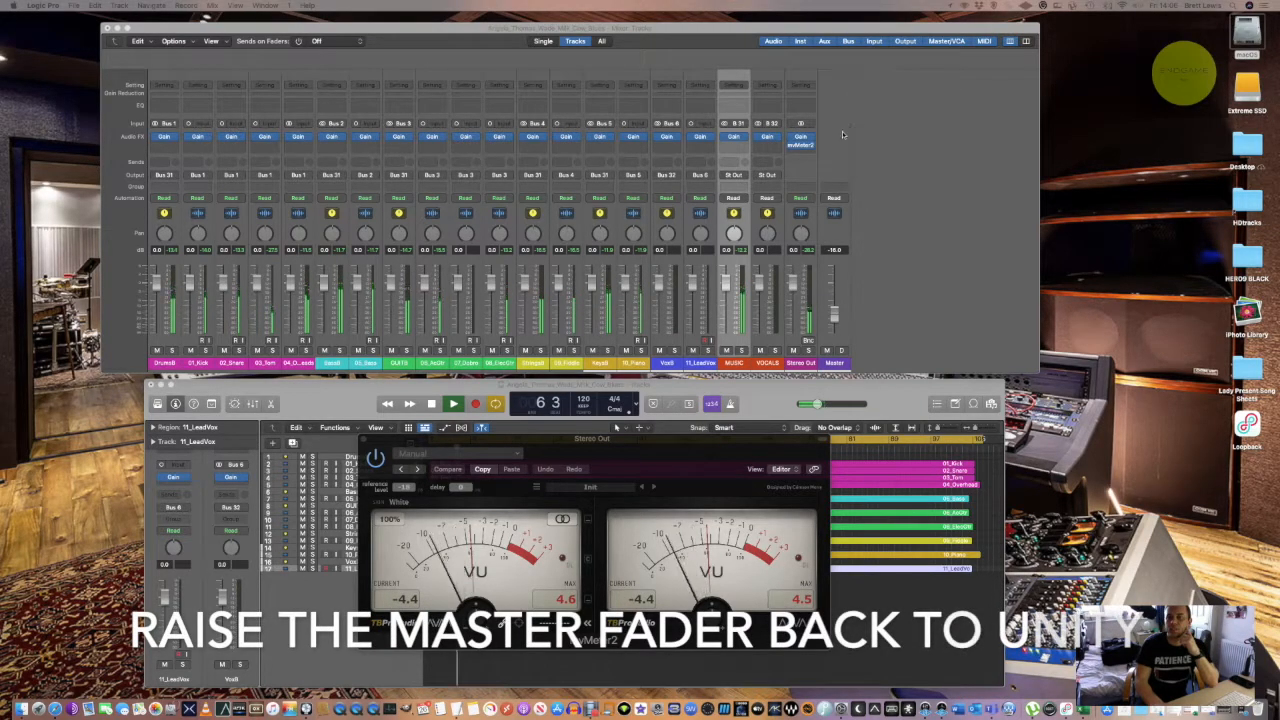
pyautogui.moveTo(835, 136); pyautogui.dragTo(841, 80)
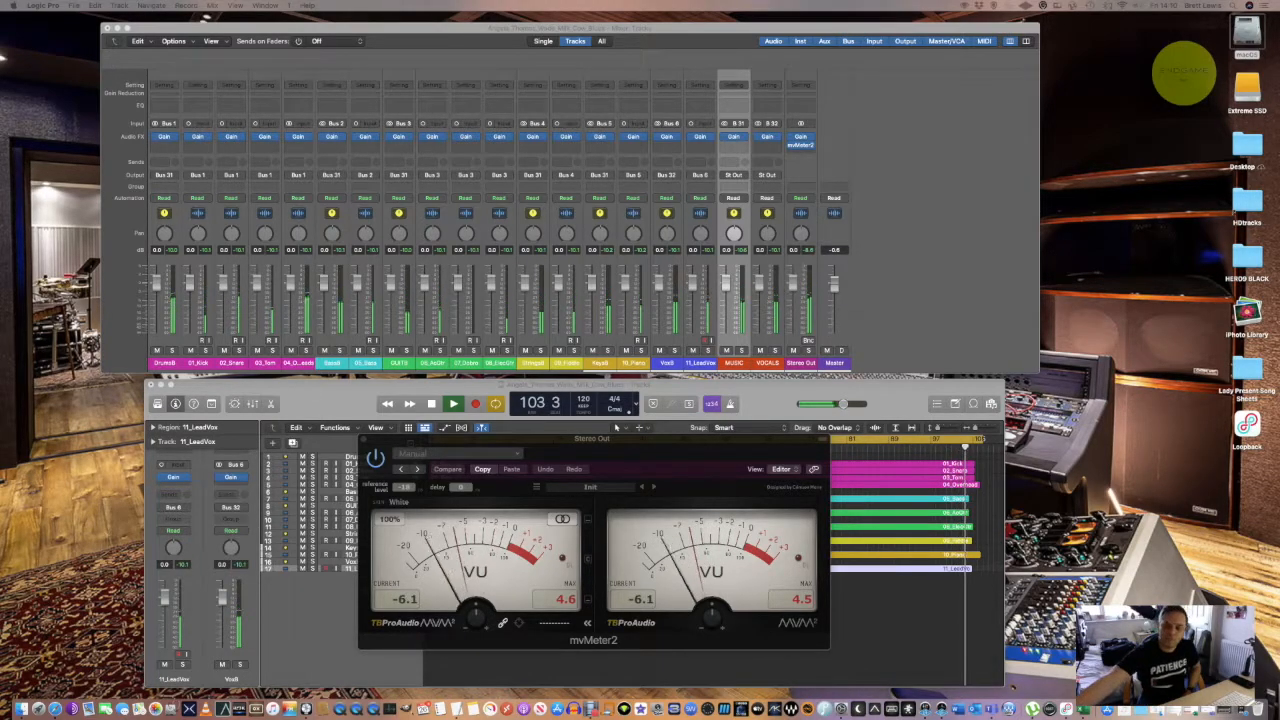
pyautogui.press('space')
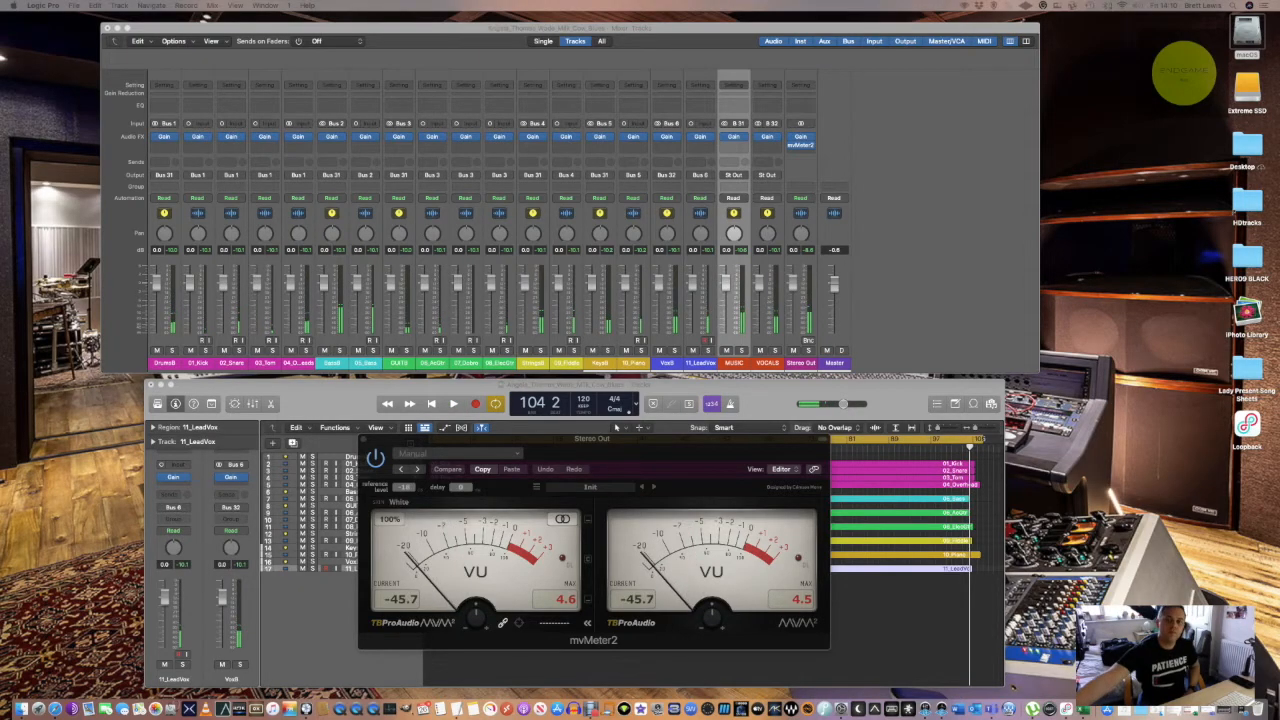